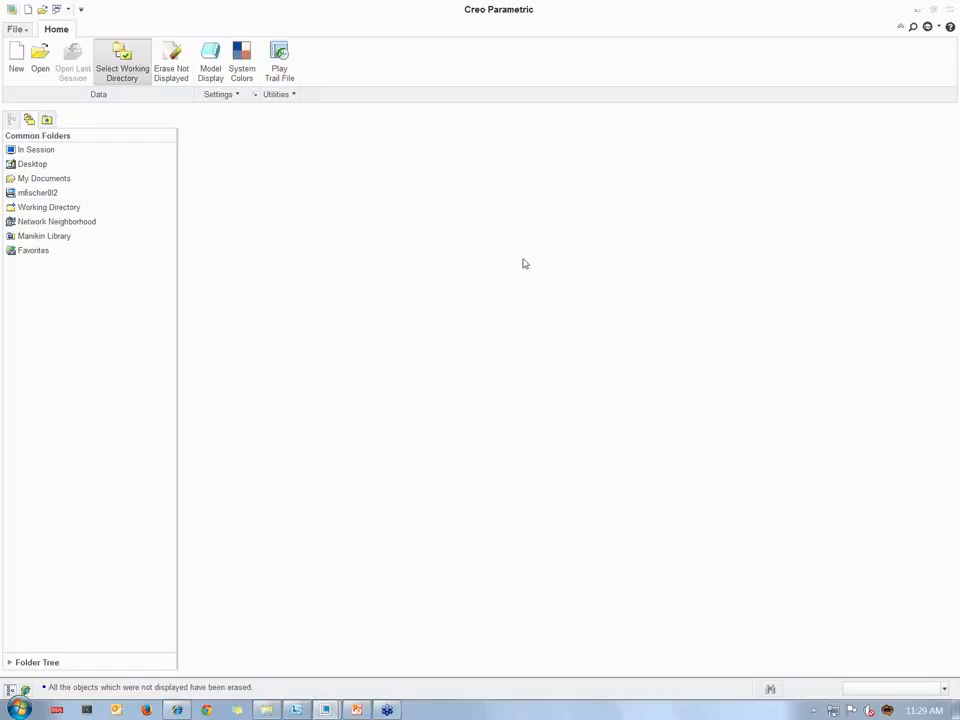
# Set the working directory to the 1_Bracket folder inside Intro Sim Demo
pyautogui.click(461, 242)
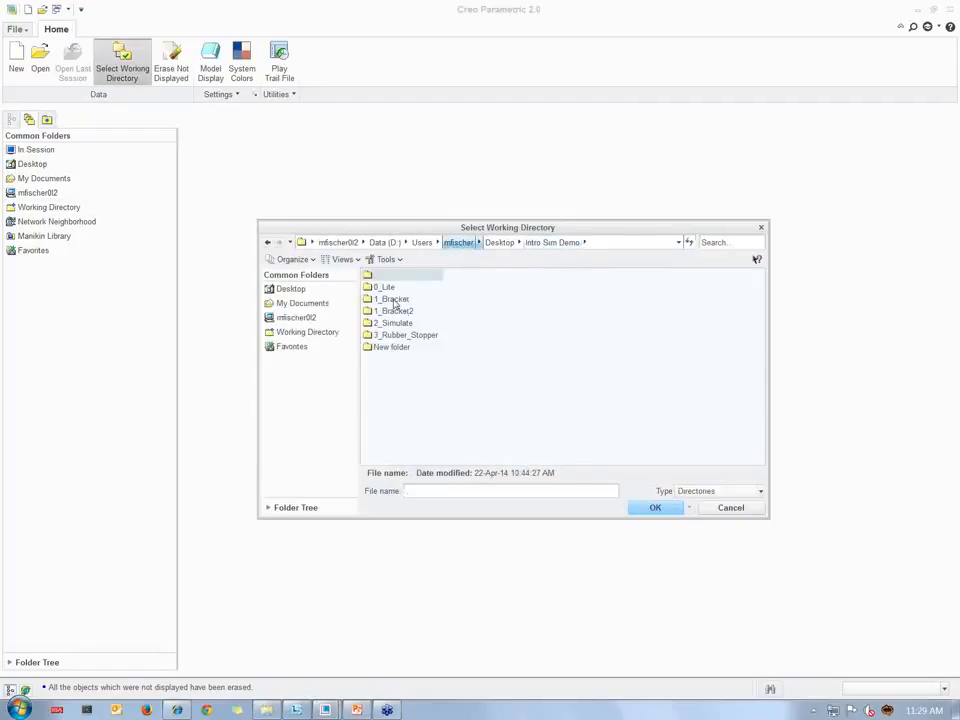
pyautogui.doubleClick(392, 299)
pyautogui.click(652, 509)
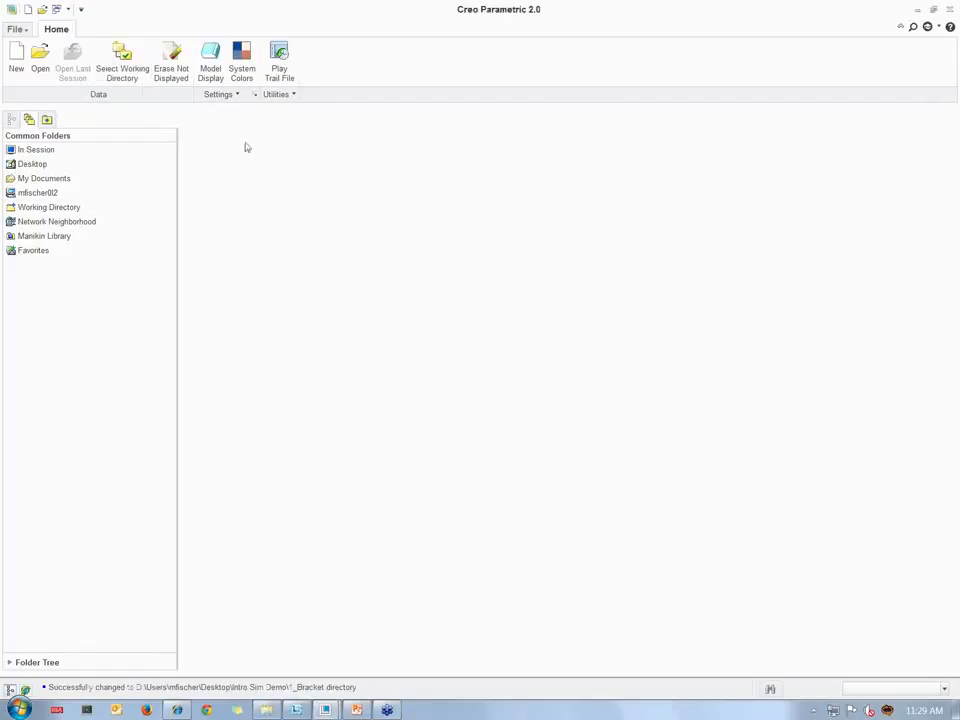
# Open the part shelf_bracket_tlap.prt and start the Simulate application on it
pyautogui.click(40, 58)
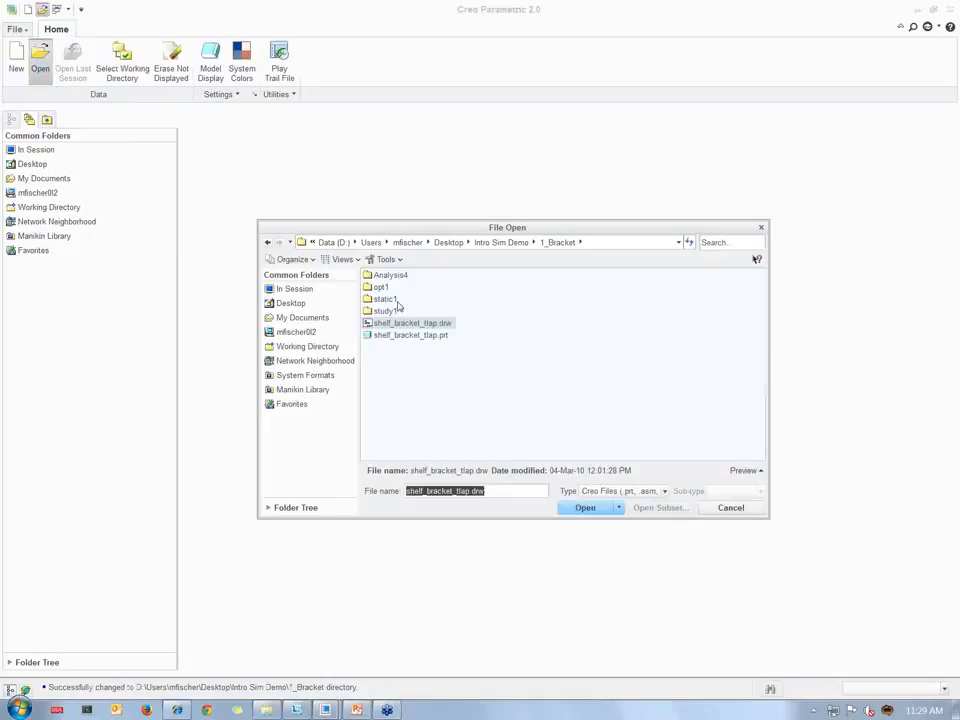
pyautogui.doubleClick(384, 335)
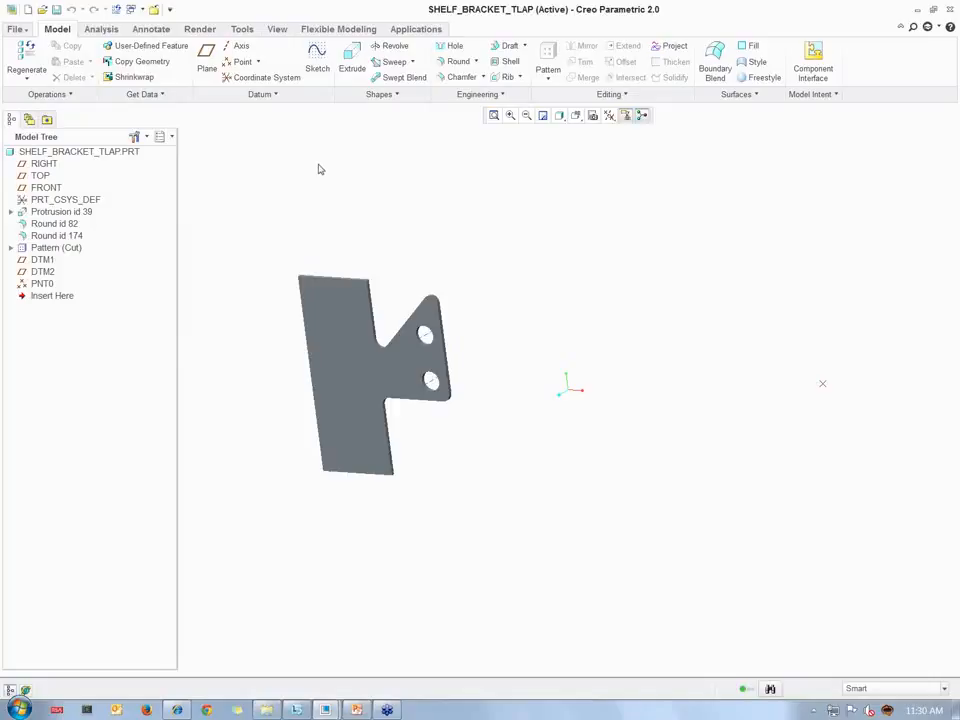
pyautogui.click(405, 31)
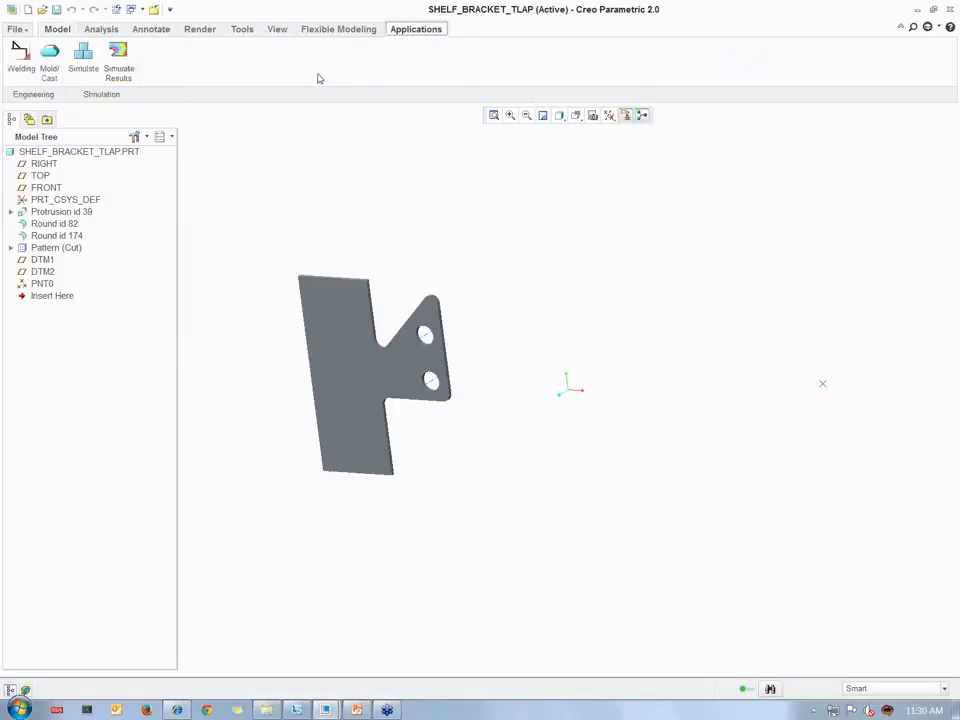
pyautogui.click(83, 62)
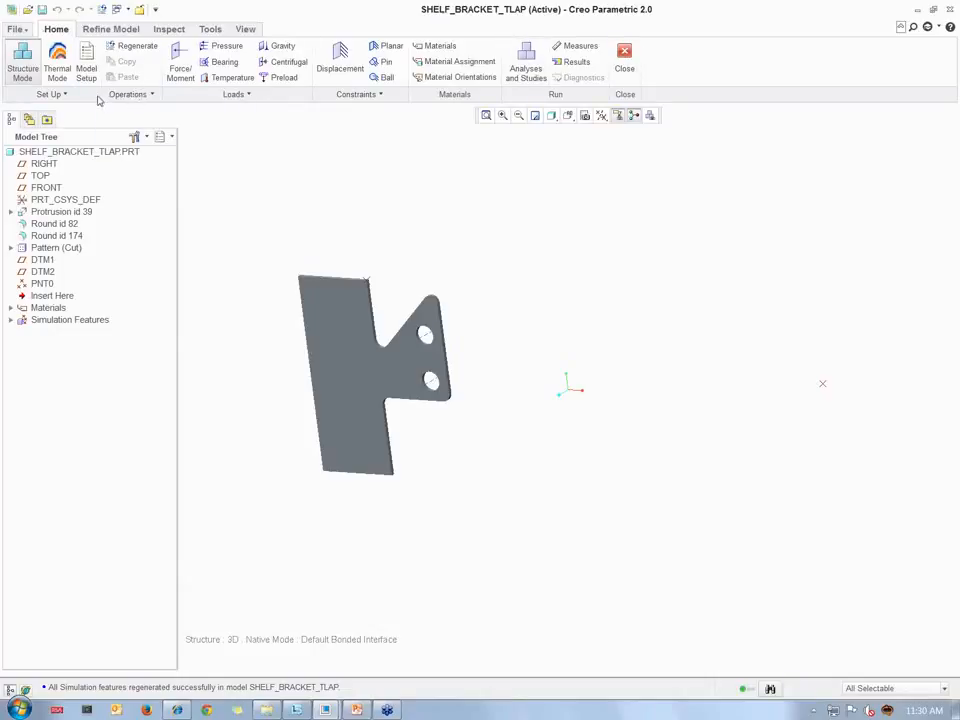
# Enable the Simulate Lite capability mode in the model setup
pyautogui.click(77, 63)
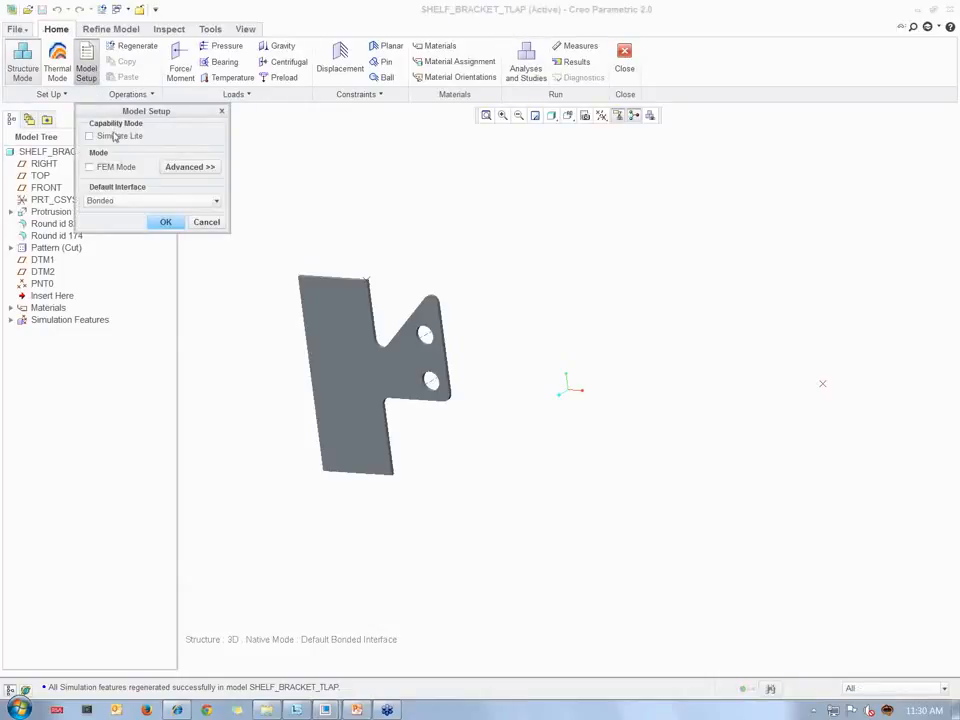
pyautogui.click(90, 135)
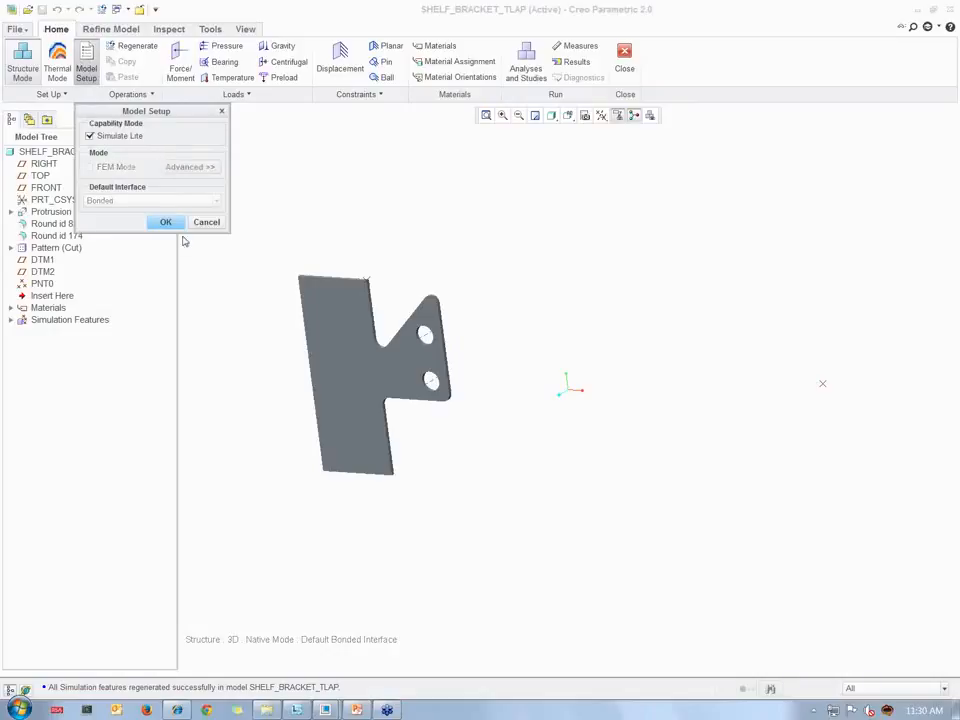
pyautogui.click(172, 227)
pyautogui.click(451, 376)
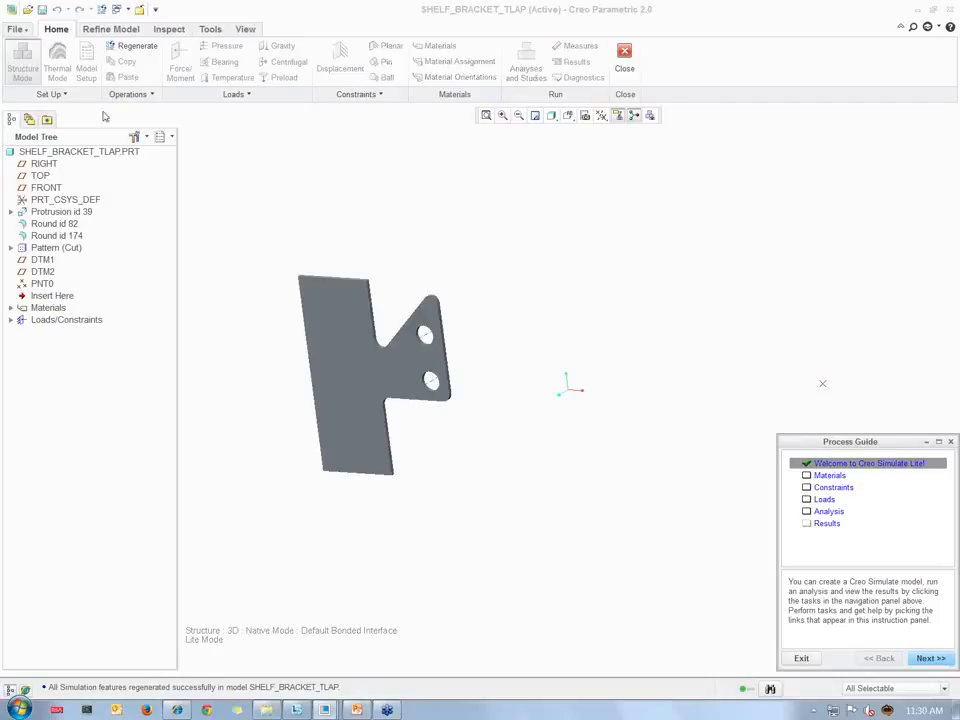
# Try the material assignment from the Process Guide's Materials task, exit the guide and cancel the assignment
pyautogui.moveTo(866, 442); pyautogui.dragTo(846, 378)
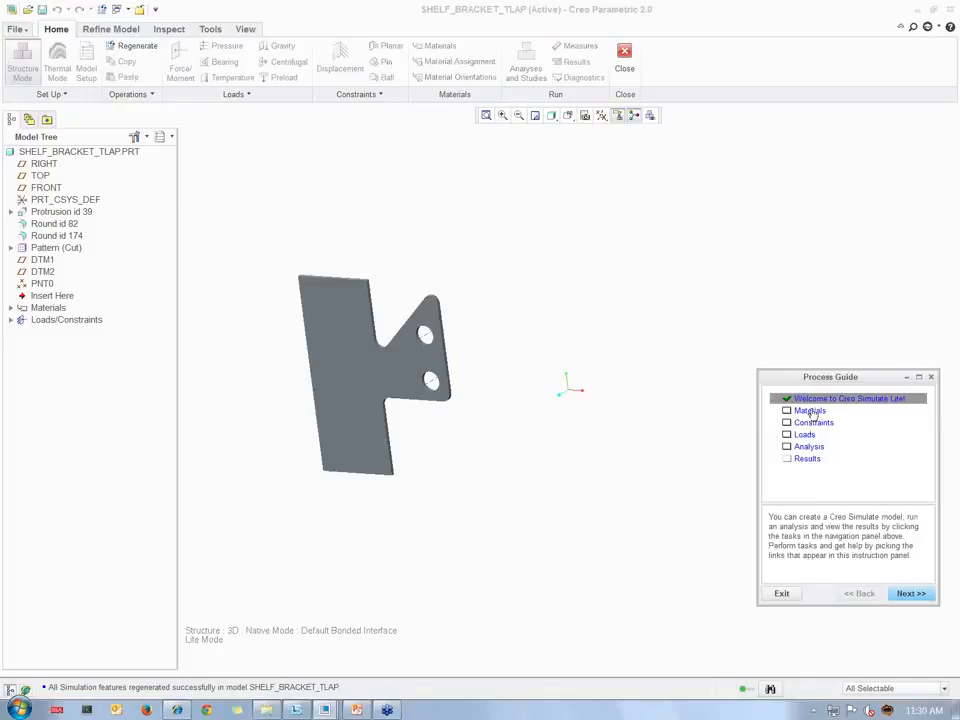
pyautogui.click(908, 596)
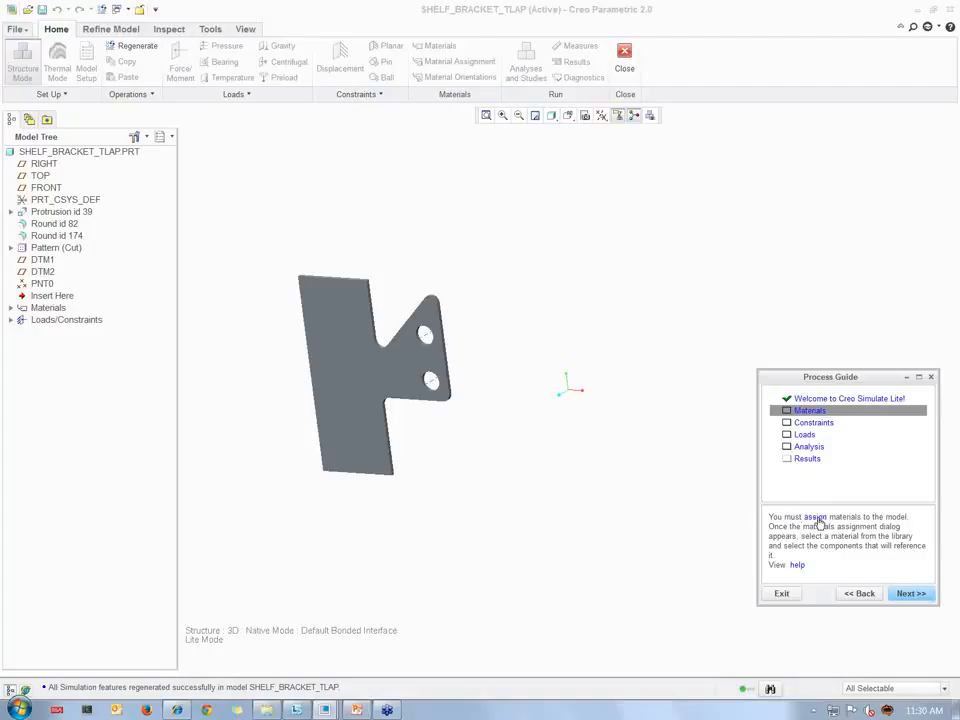
pyautogui.click(816, 519)
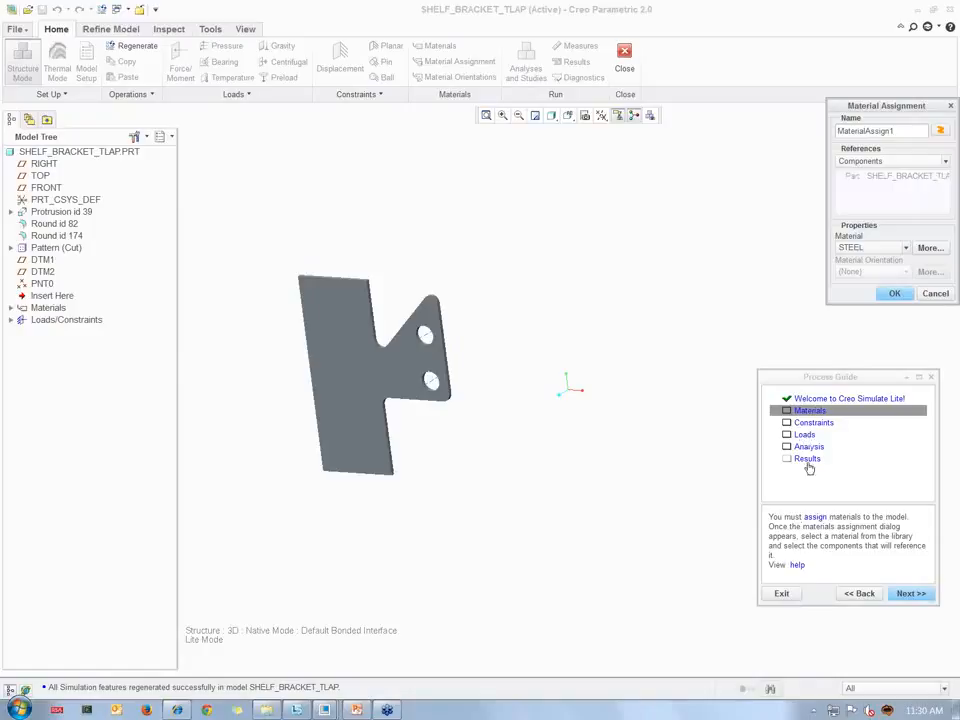
pyautogui.click(783, 595)
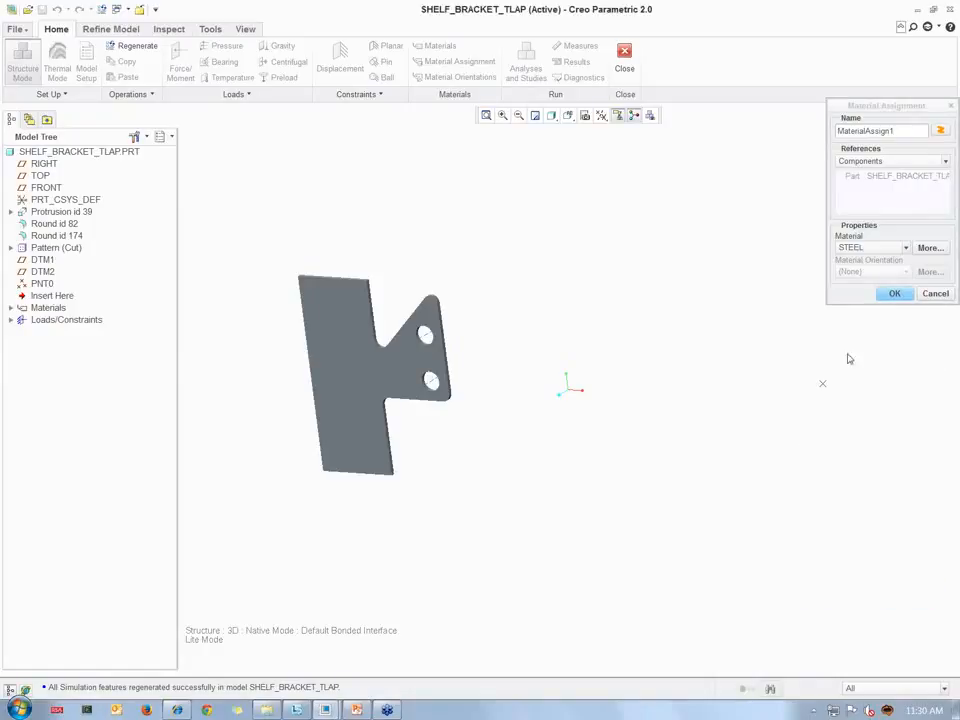
pyautogui.click(937, 295)
pyautogui.click(936, 294)
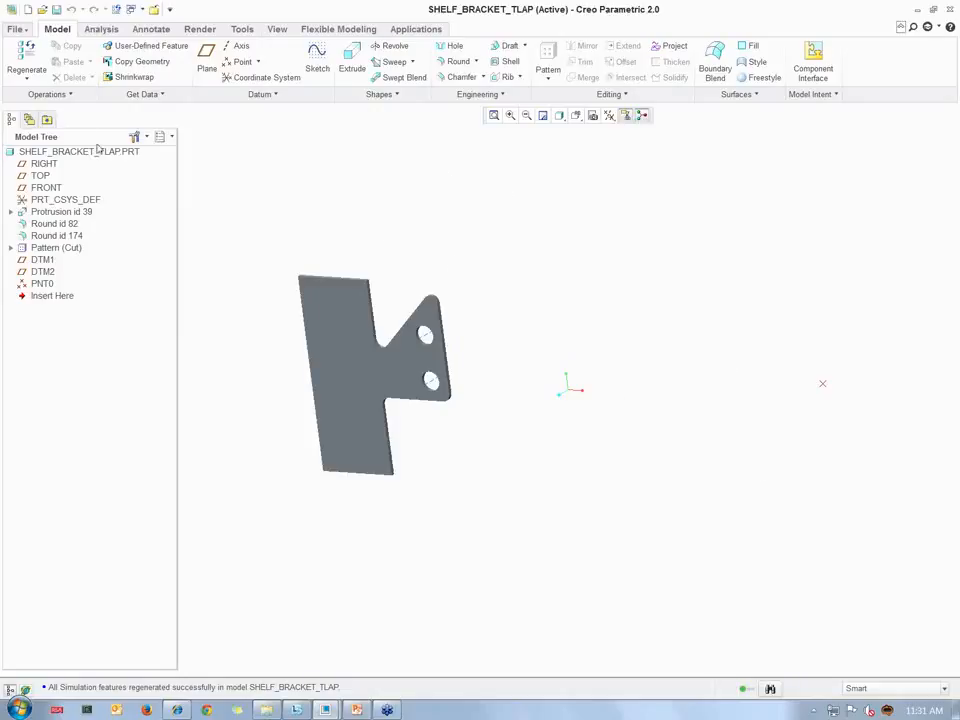
# Restart the Simulate application on the bracket with its full, non-Lite capabilities
pyautogui.click(415, 29)
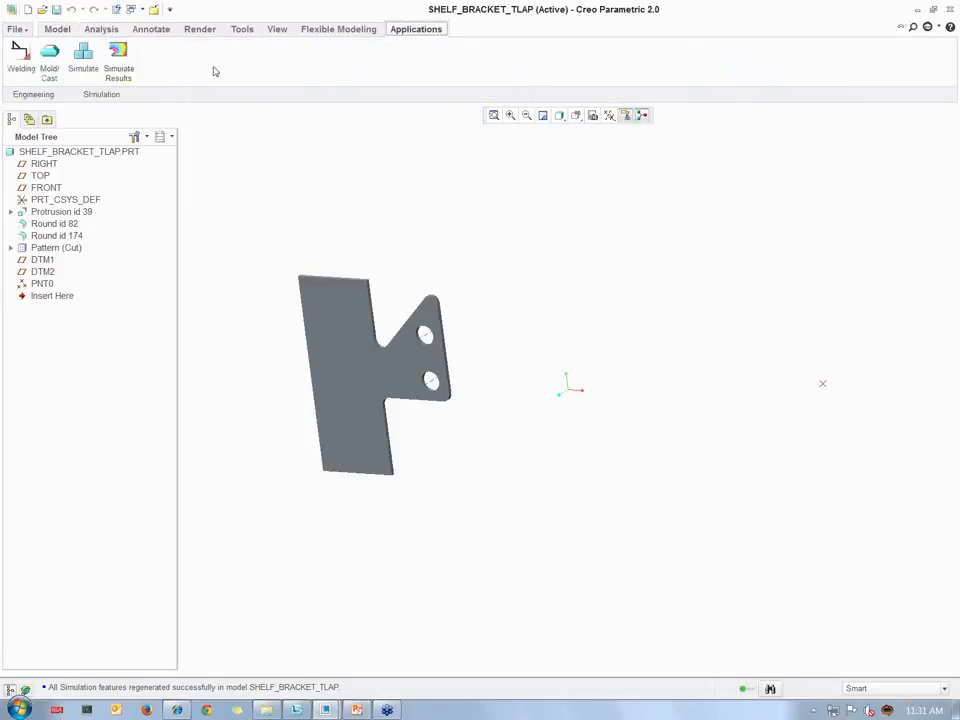
pyautogui.click(84, 58)
pyautogui.click(452, 386)
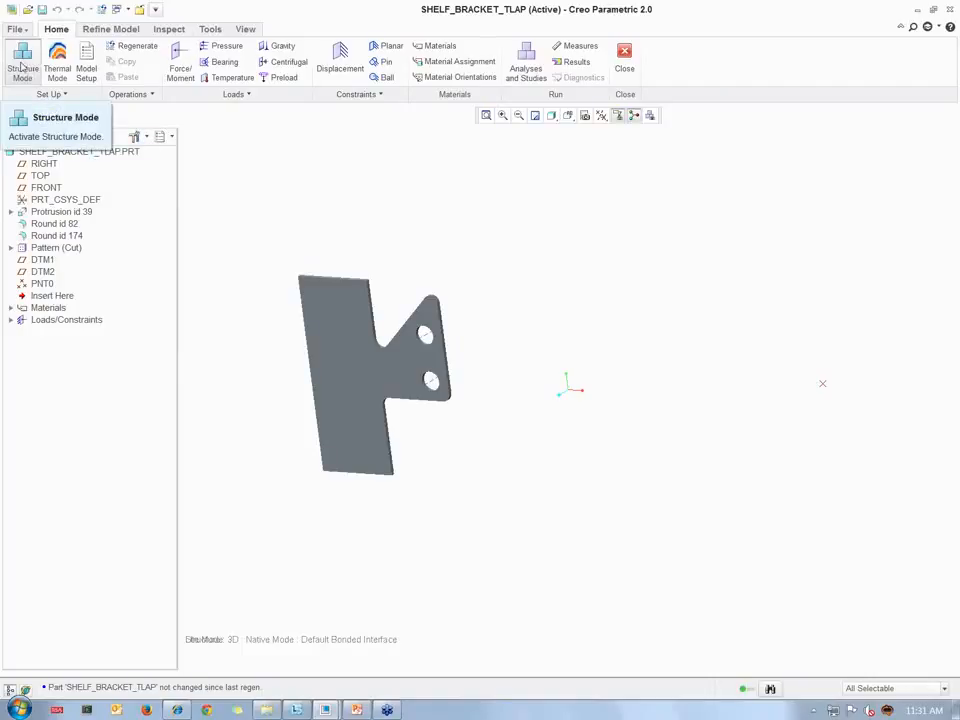
# View Thermal mode, return to Structure mode, and assign the STEEL material to the bracket part
pyautogui.click(57, 64)
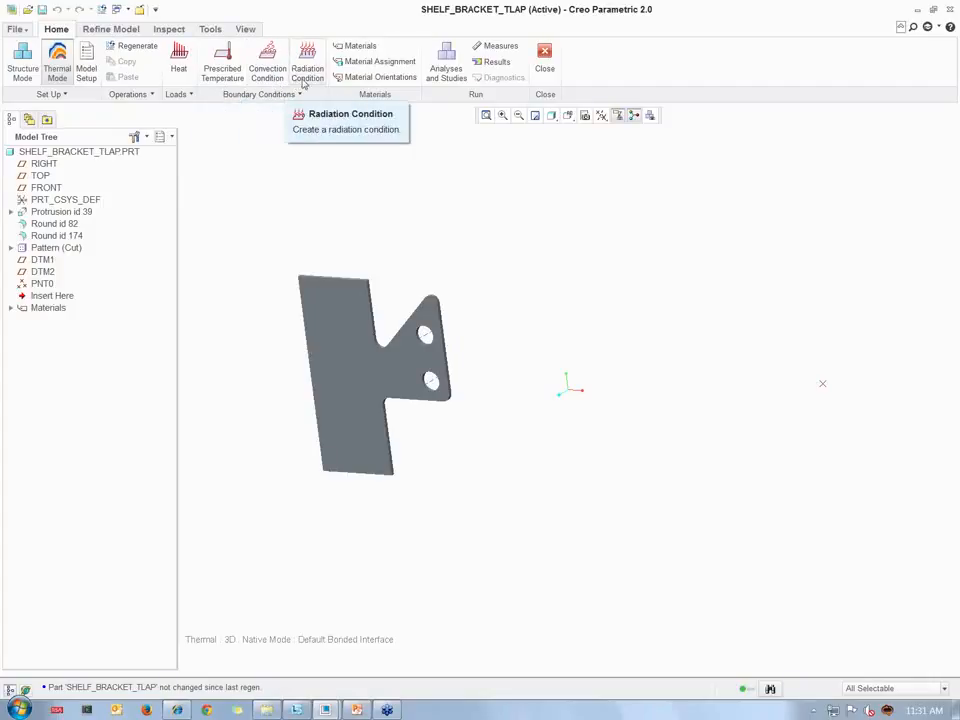
pyautogui.click(22, 62)
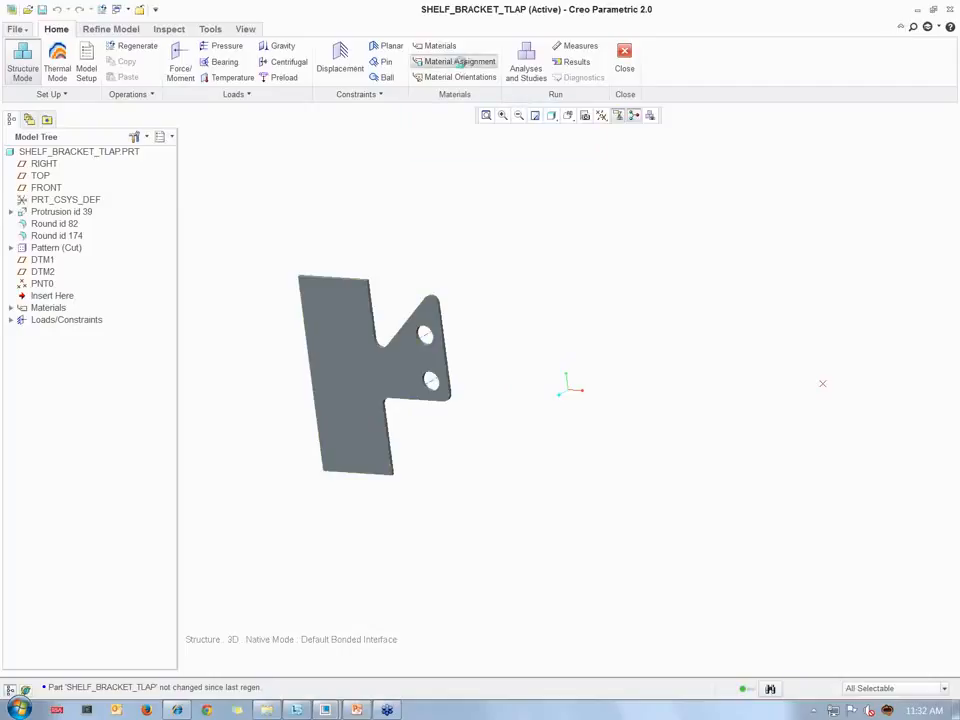
pyautogui.click(460, 62)
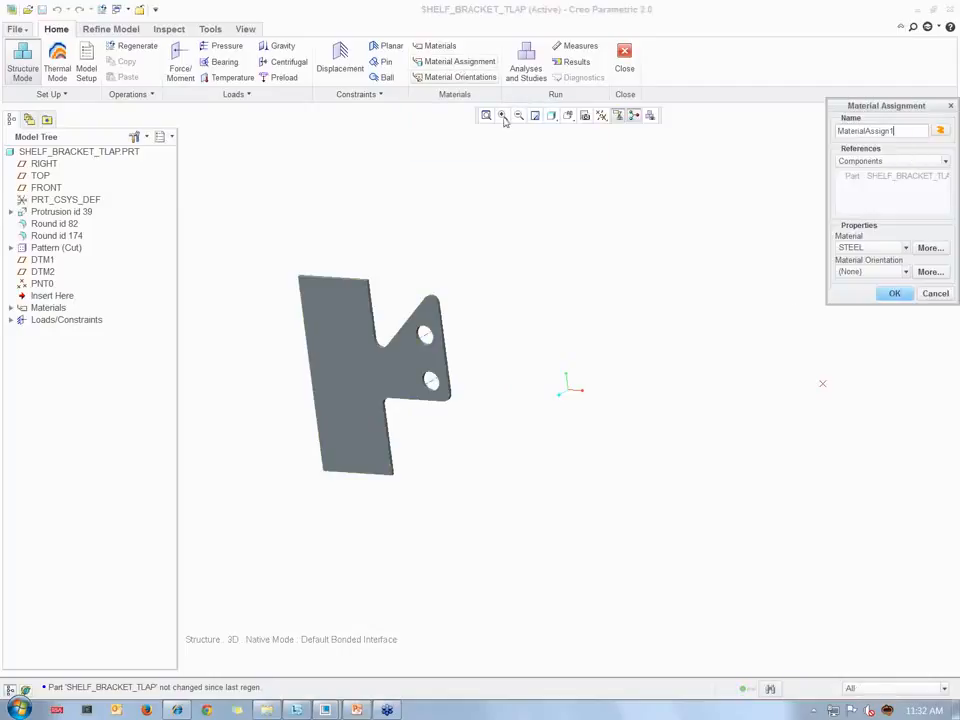
pyautogui.click(893, 294)
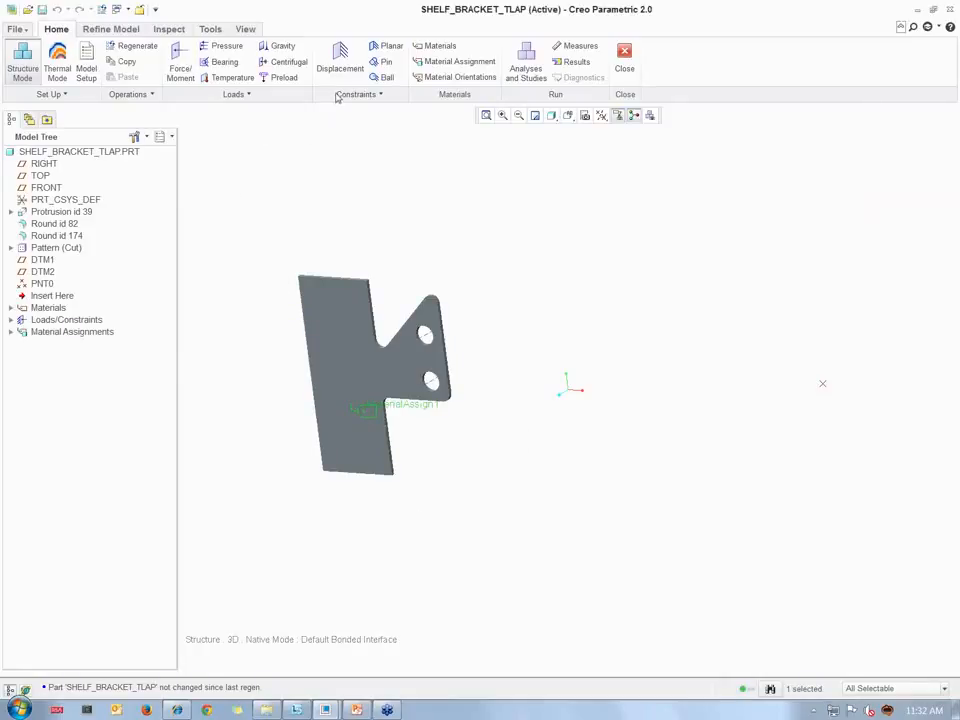
# Start a displacement constraint in MyConstraintSet and enable the current coordinate system triad in the simulation display
pyautogui.click(336, 62)
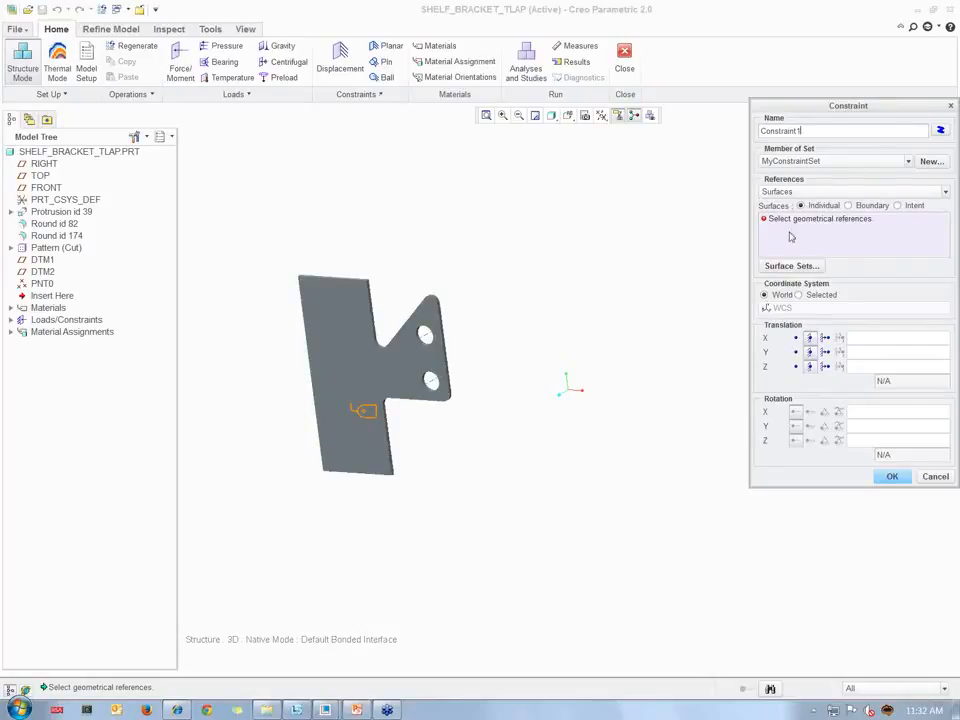
pyautogui.moveTo(803, 106); pyautogui.dragTo(749, 82)
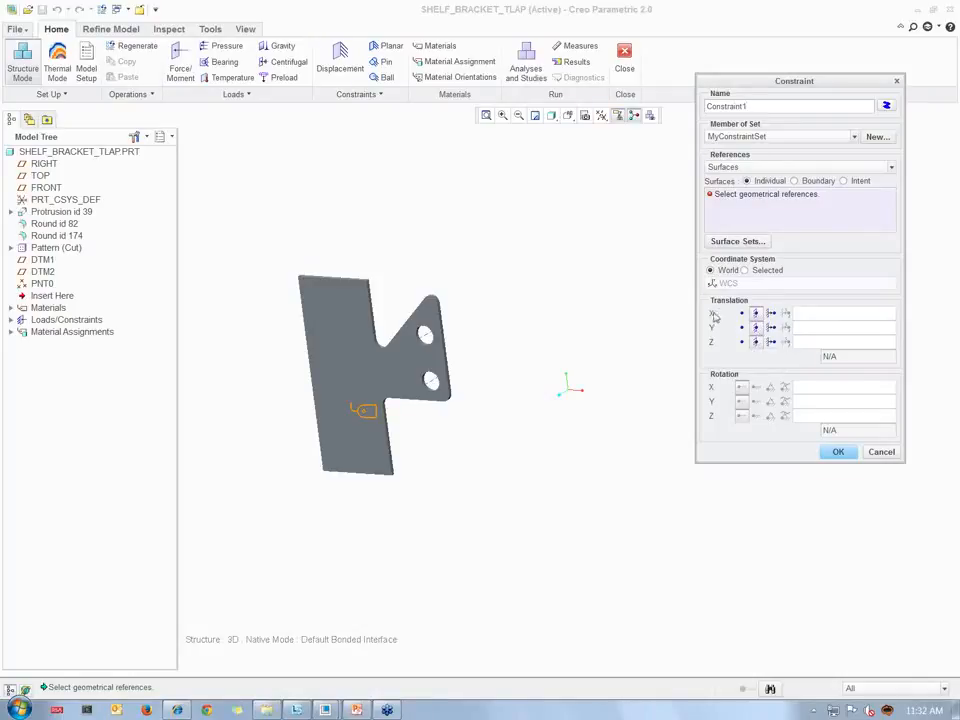
pyautogui.click(651, 116)
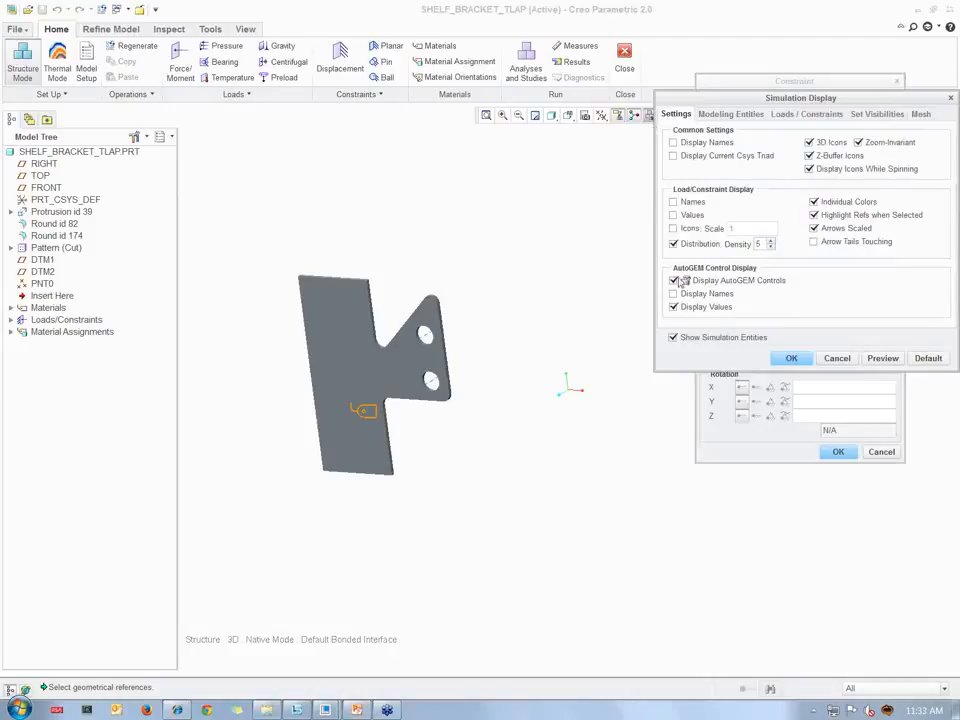
pyautogui.click(673, 155)
pyautogui.click(785, 358)
# Constrain the plate's narrow upper and lower end faces with X, Y and Z translations fixed
pyautogui.moveTo(561, 553)
pyautogui.mouseDown(button='middle')
pyautogui.moveTo(565, 507)
pyautogui.moveTo(551, 546)
pyautogui.mouseUp(button='middle')
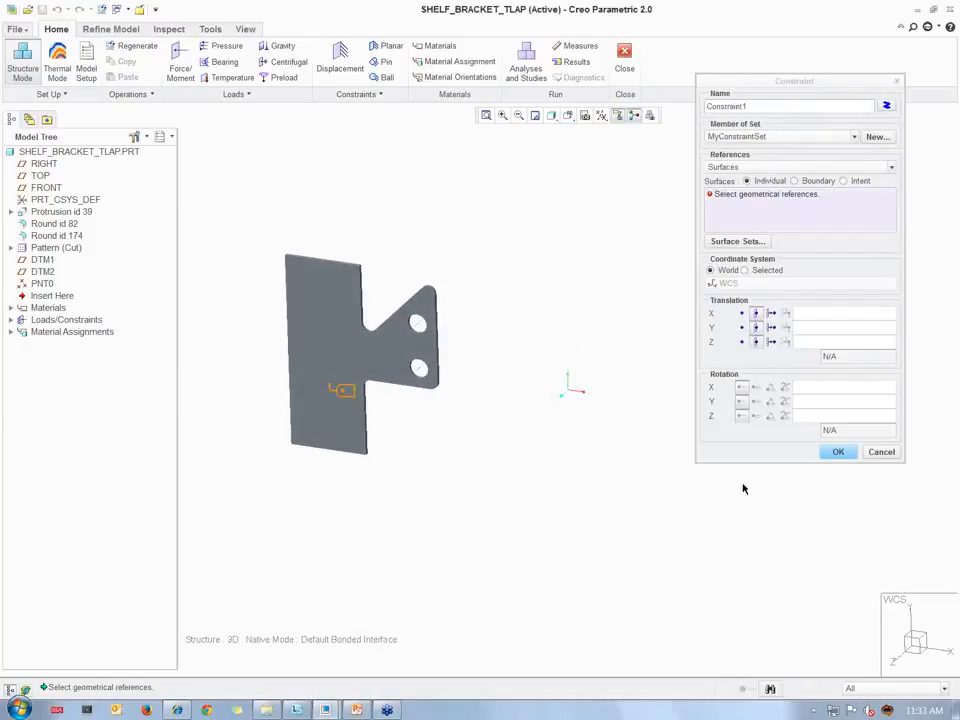
pyautogui.moveTo(337, 293); pyautogui.dragTo(328, 315, button='middle')
pyautogui.scroll(-3, 336, 249)
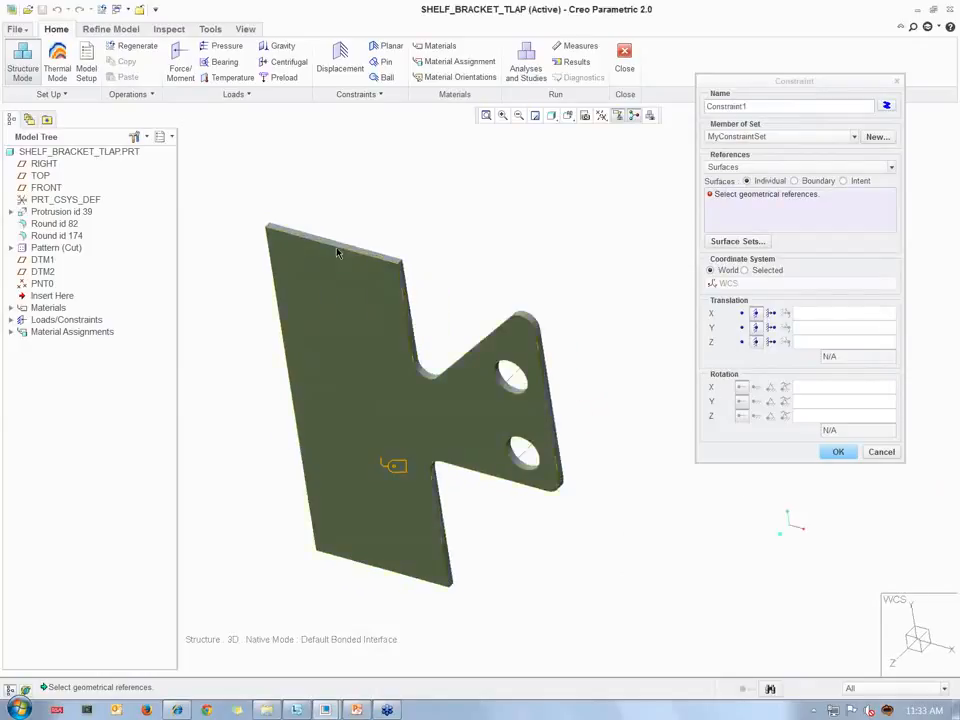
pyautogui.scroll(-2, 337, 252)
pyautogui.click(352, 249)
pyautogui.scroll(4, 444, 420)
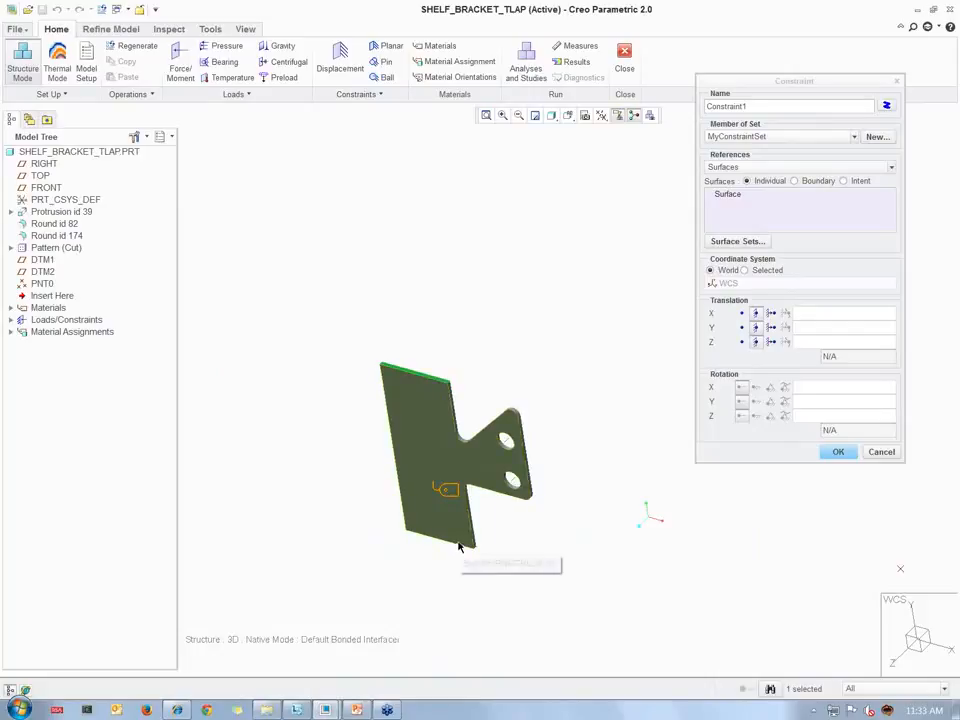
pyautogui.click(459, 548)
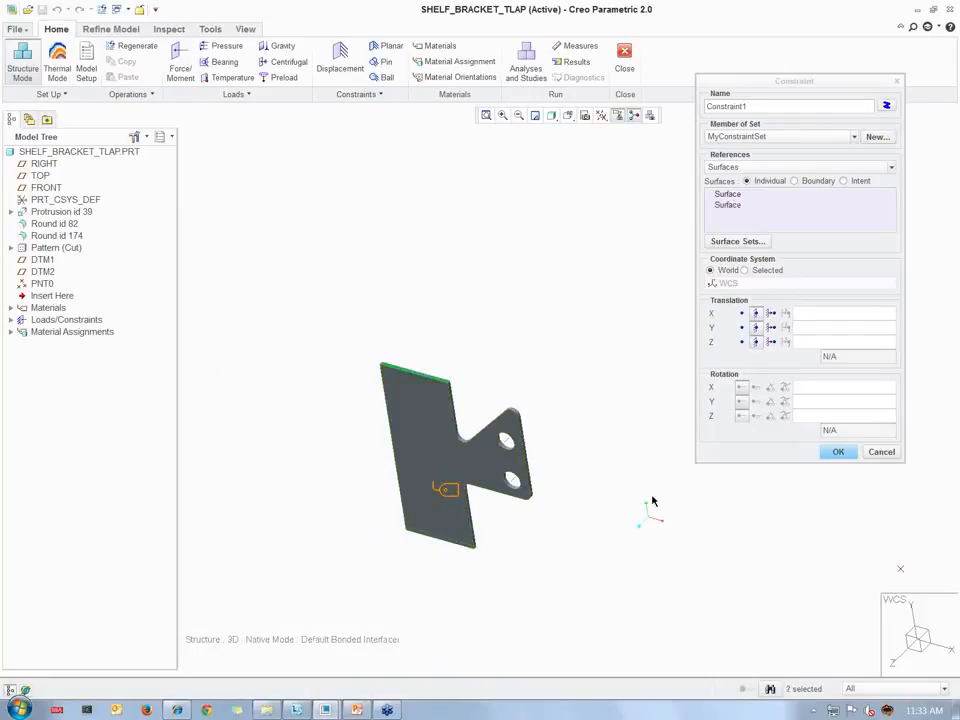
pyautogui.click(838, 453)
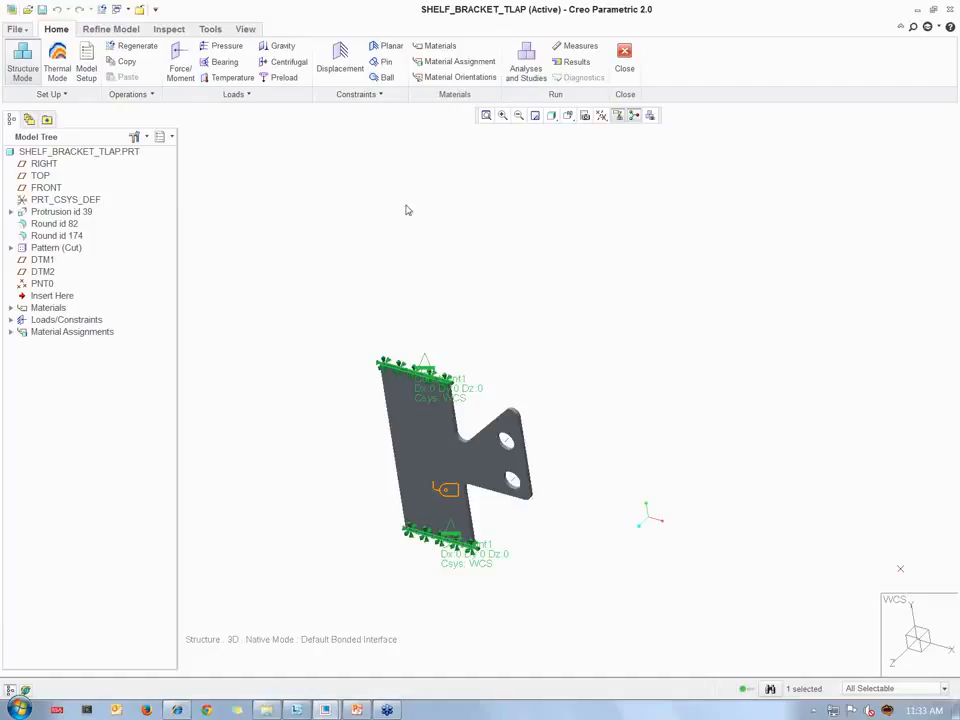
# Start a force/moment load in MyLoadSet with a Y force component of -20 lbf
pyautogui.click(181, 64)
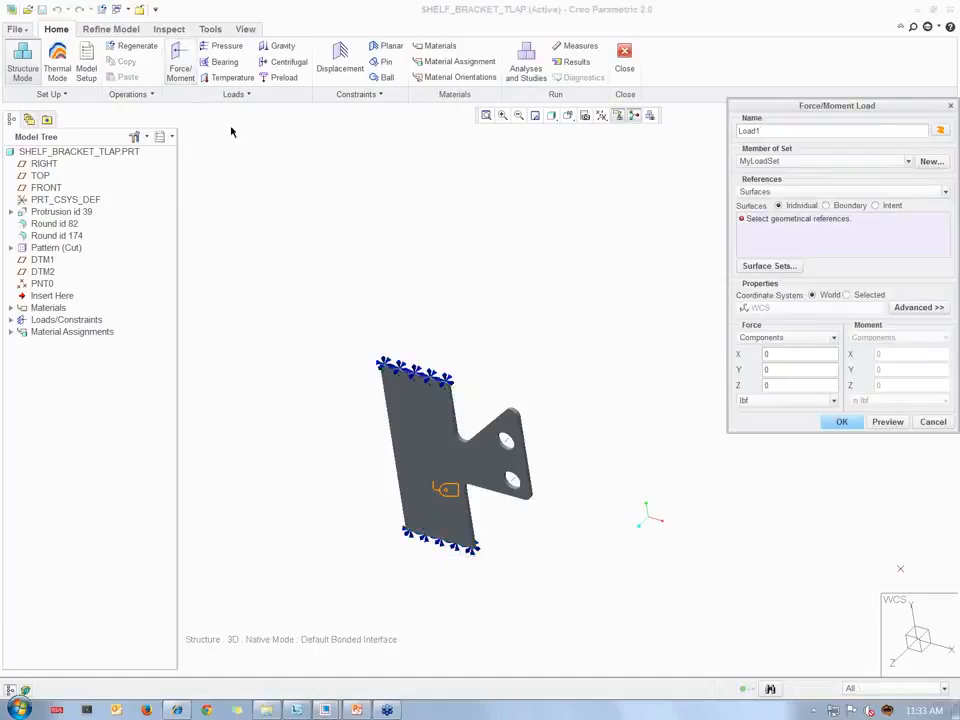
pyautogui.moveTo(838, 106); pyautogui.dragTo(778, 66)
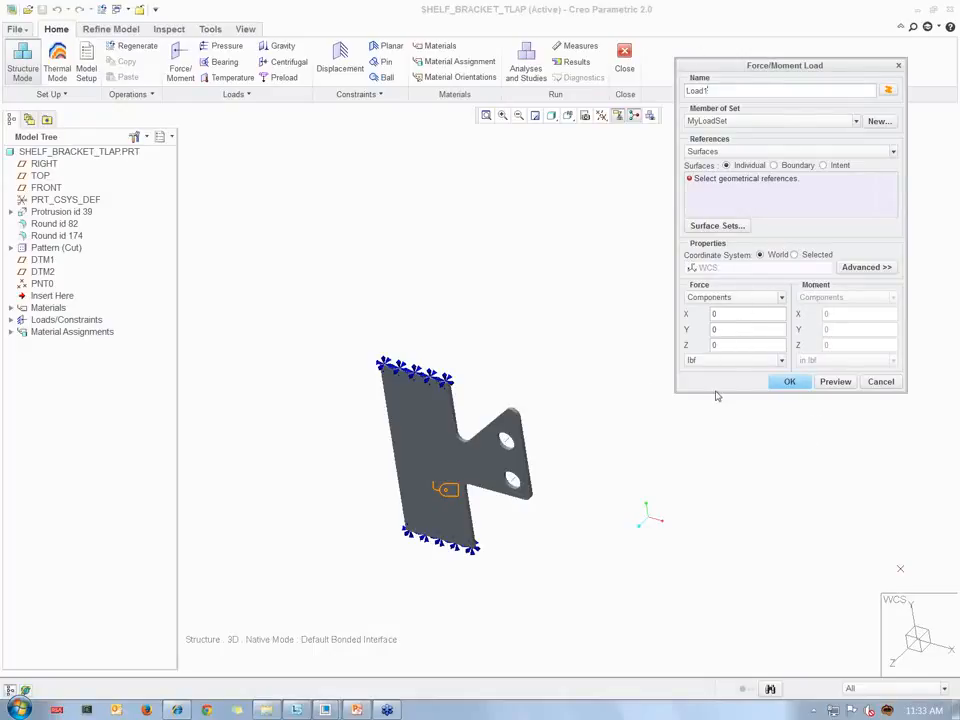
pyautogui.doubleClick(714, 329)
pyautogui.click(835, 381)
pyautogui.click(479, 368)
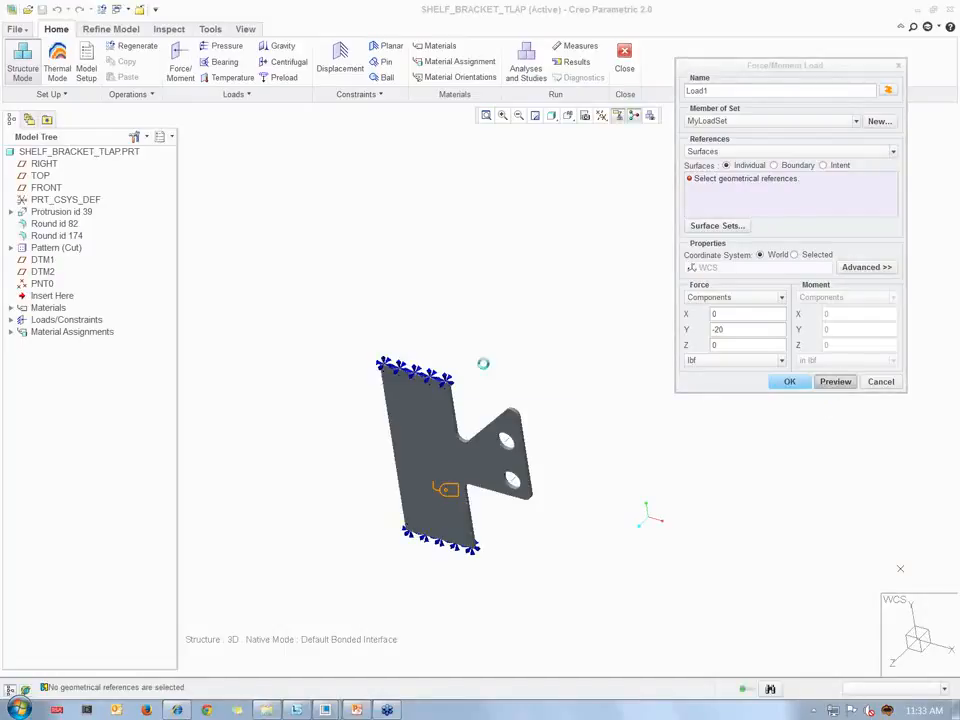
# Select the inner surfaces of both bracket holes as the load references and preview the force distribution
pyautogui.scroll(-3, 506, 452)
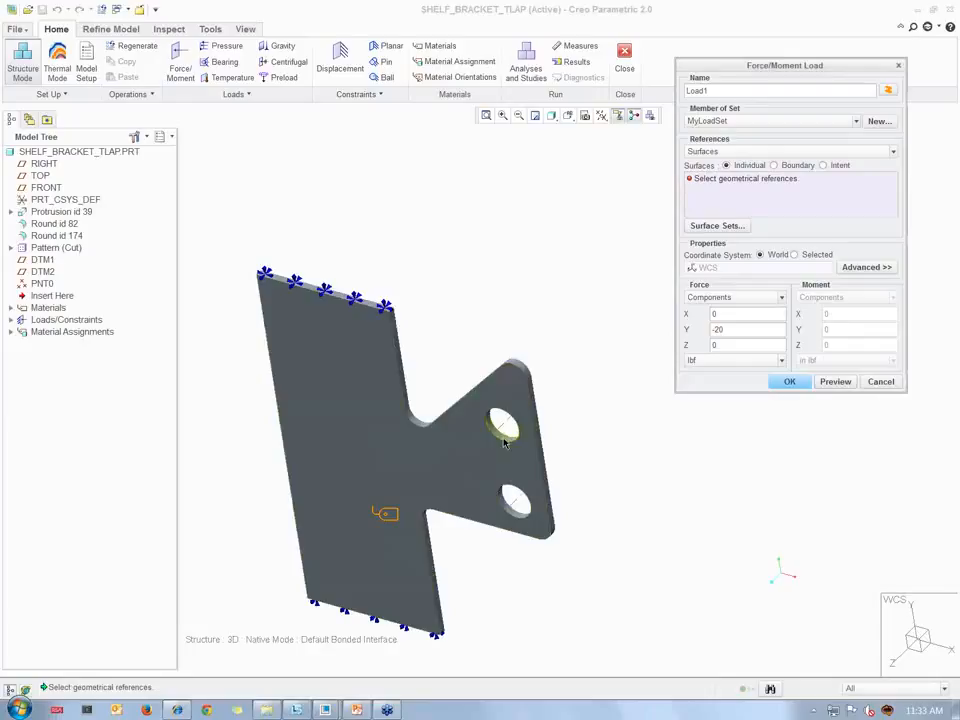
pyautogui.click(506, 438)
pyautogui.keyDown('ctrl'); pyautogui.click(510, 510); pyautogui.keyUp('ctrl')
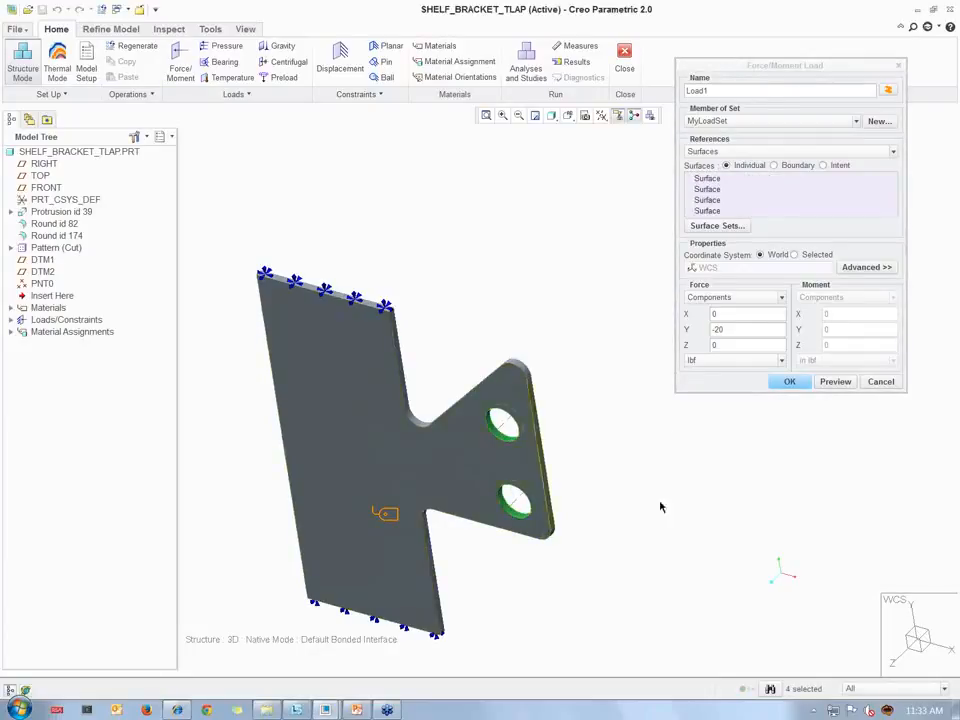
pyautogui.click(836, 382)
pyautogui.scroll(-3, 487, 488)
pyautogui.moveTo(487, 488); pyautogui.dragTo(525, 506, button='middle')
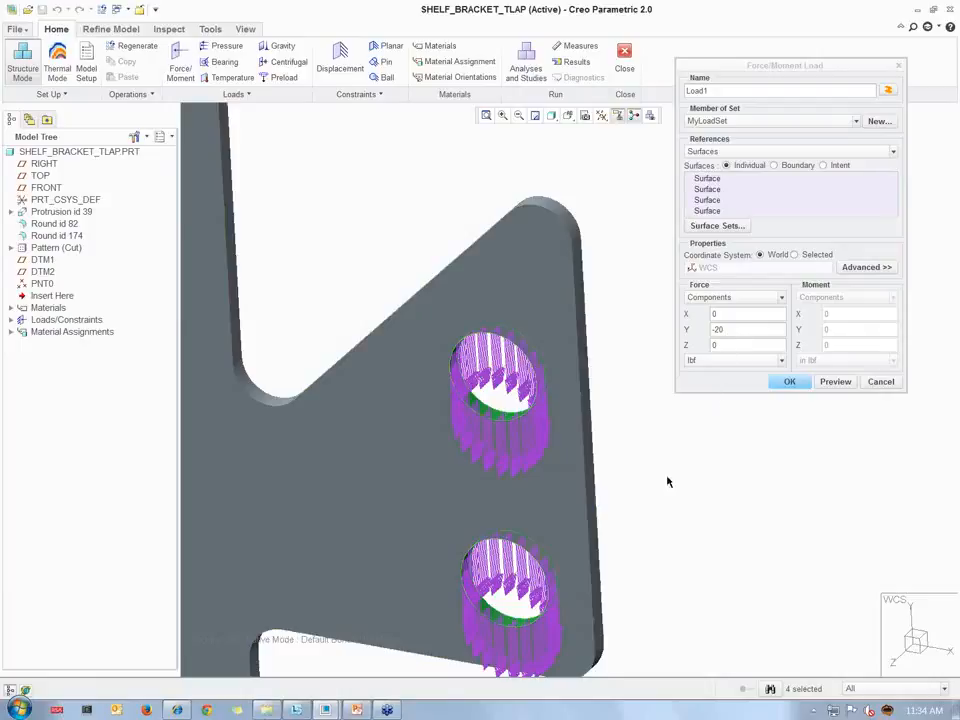
pyautogui.scroll(3, 661, 490)
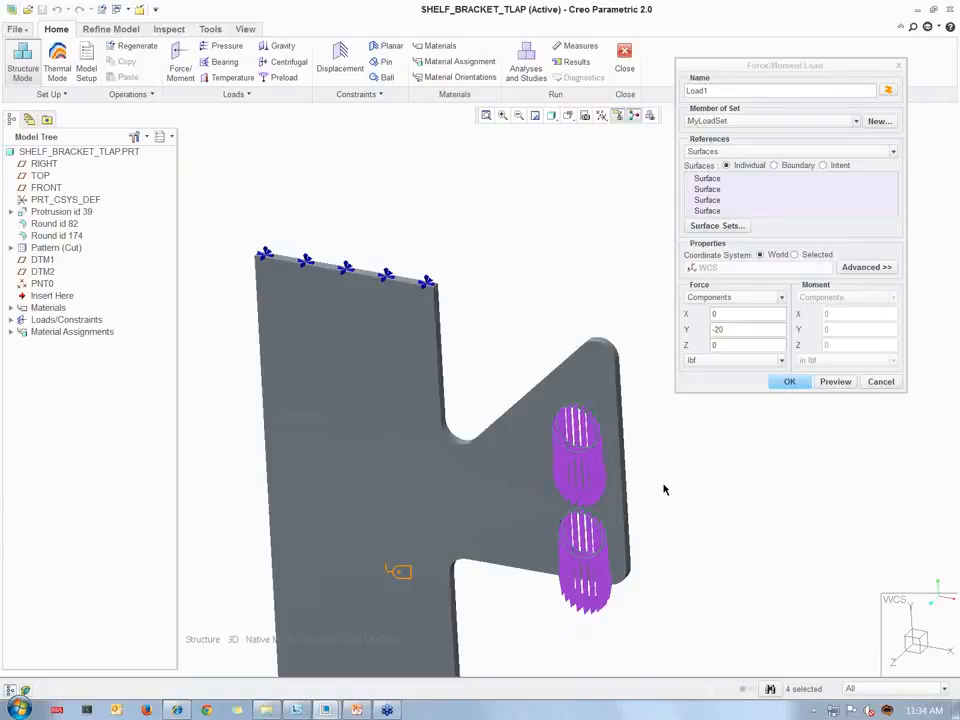
# Change the hole load's distribution to Total Load at Point and apply it at datum point PNT0
pyautogui.moveTo(577, 207); pyautogui.dragTo(783, 453, button='middle')
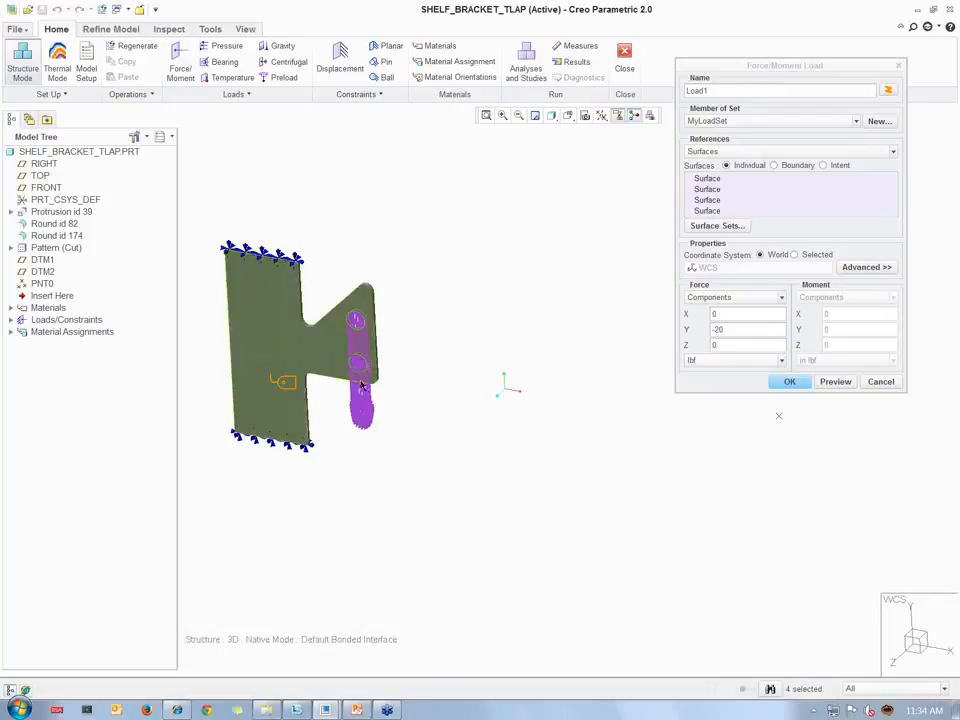
pyautogui.click(882, 268)
pyautogui.click(720, 292)
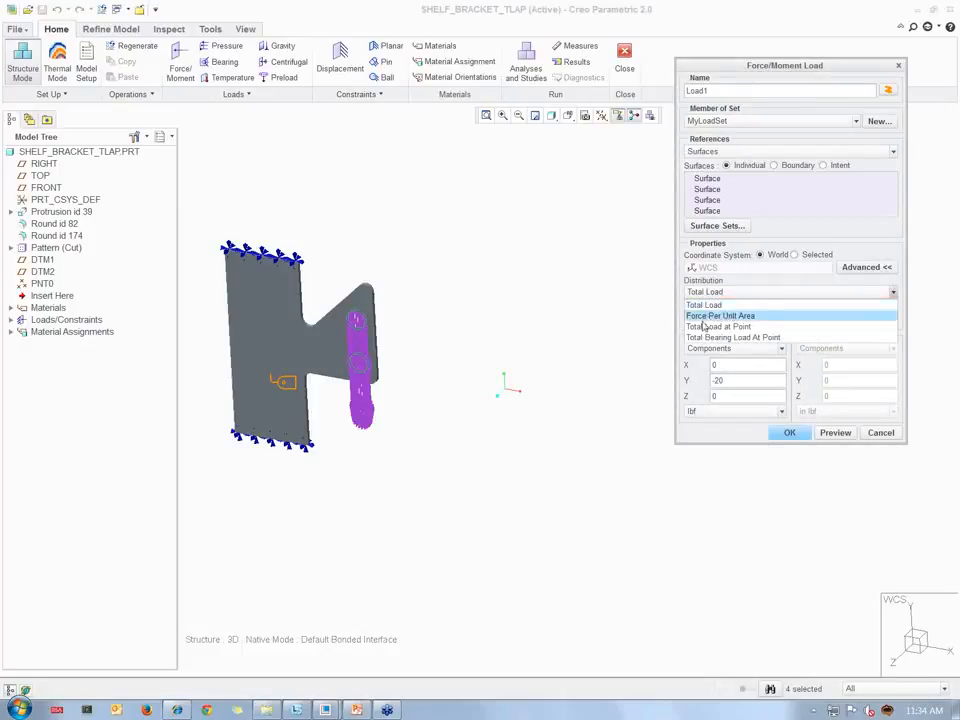
pyautogui.click(705, 326)
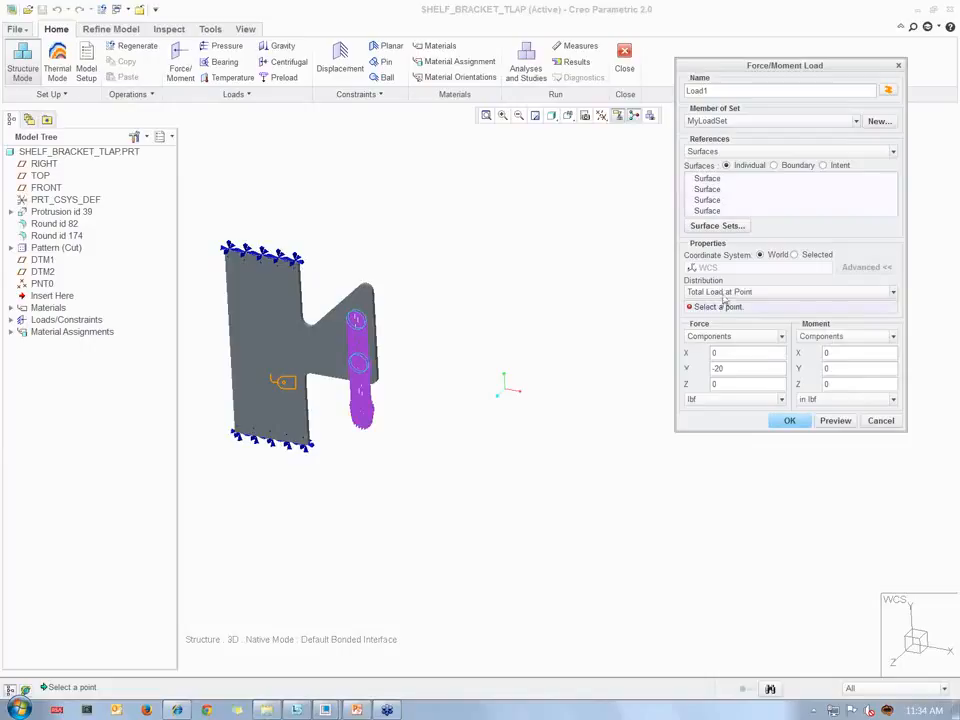
pyautogui.scroll(2, 765, 470)
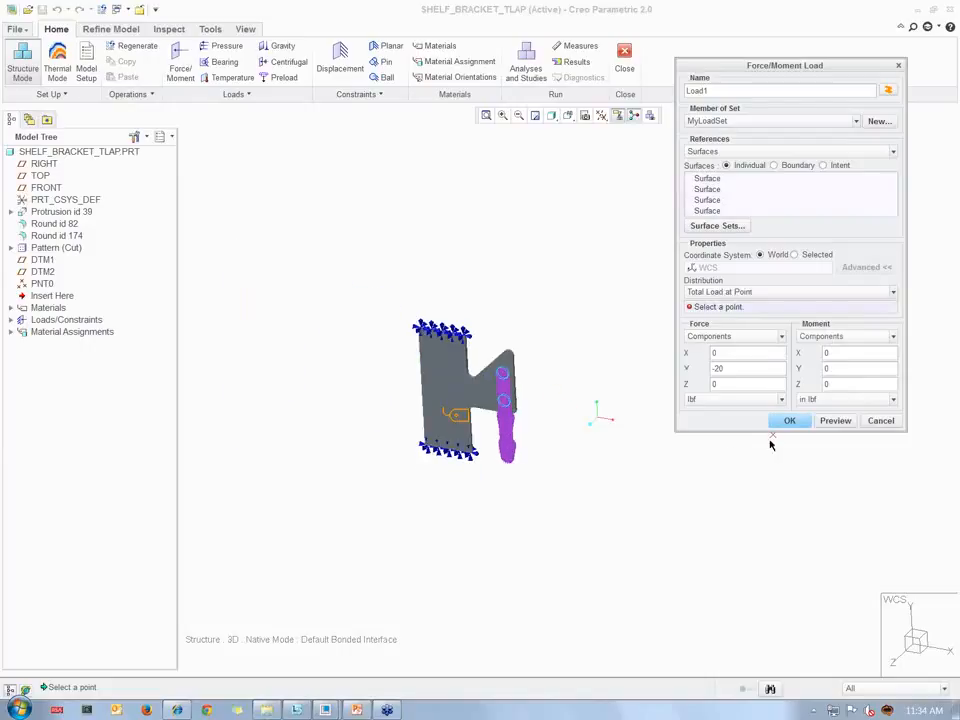
pyautogui.click(772, 437)
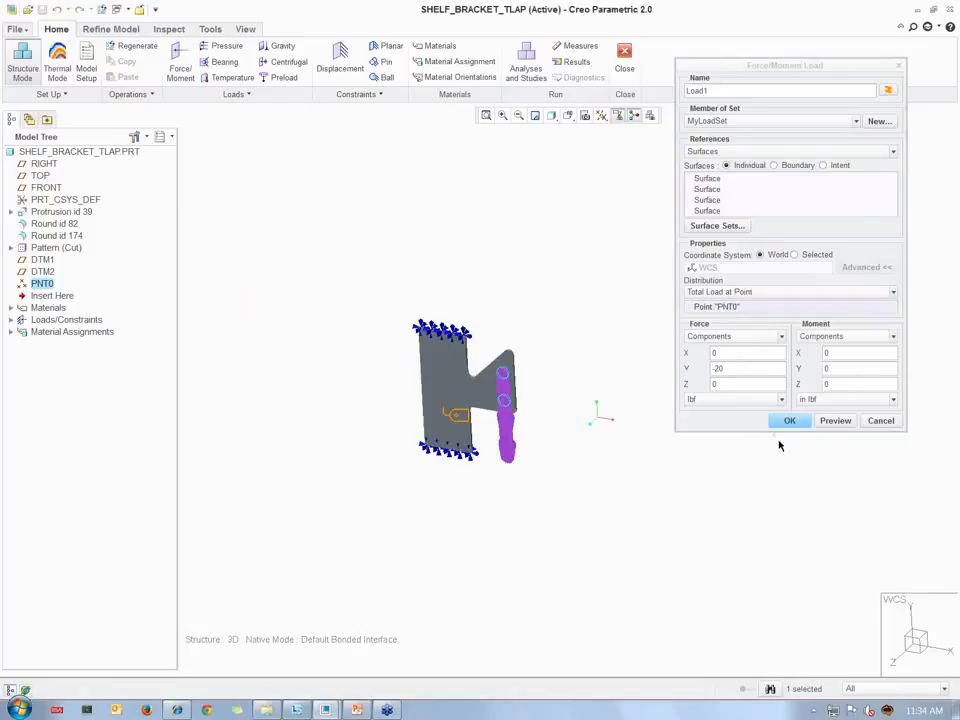
# Preview how the load at PNT0 is distributed over the bracket holes and accept the force/moment load
pyautogui.click(835, 421)
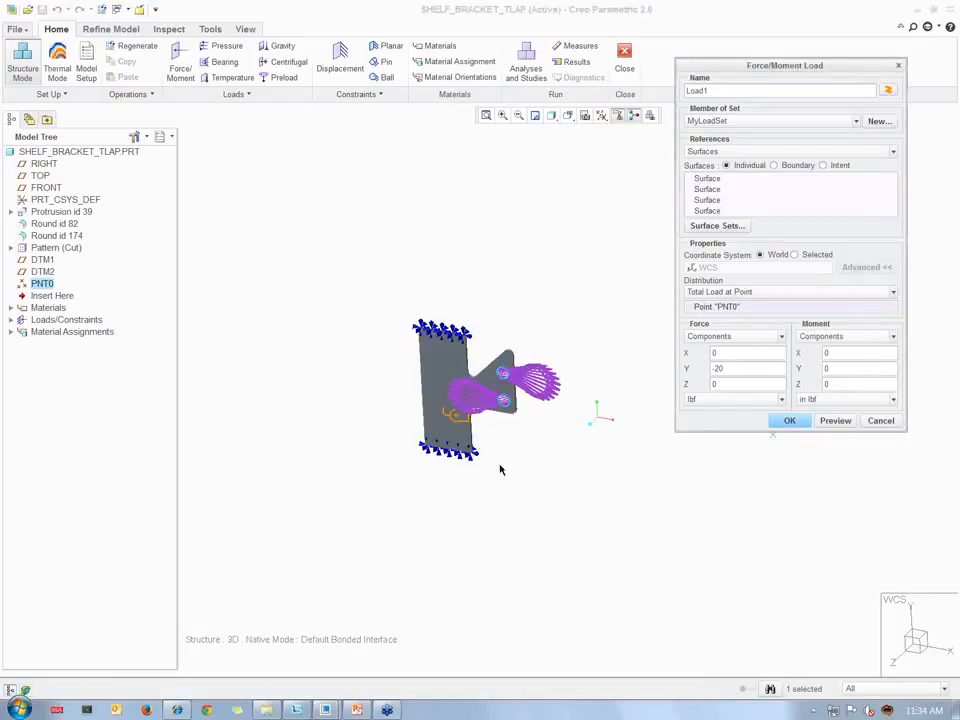
pyautogui.keyDown('shift'); pyautogui.moveTo(557, 461); pyautogui.dragTo(438, 464, button='middle'); pyautogui.keyUp('shift')
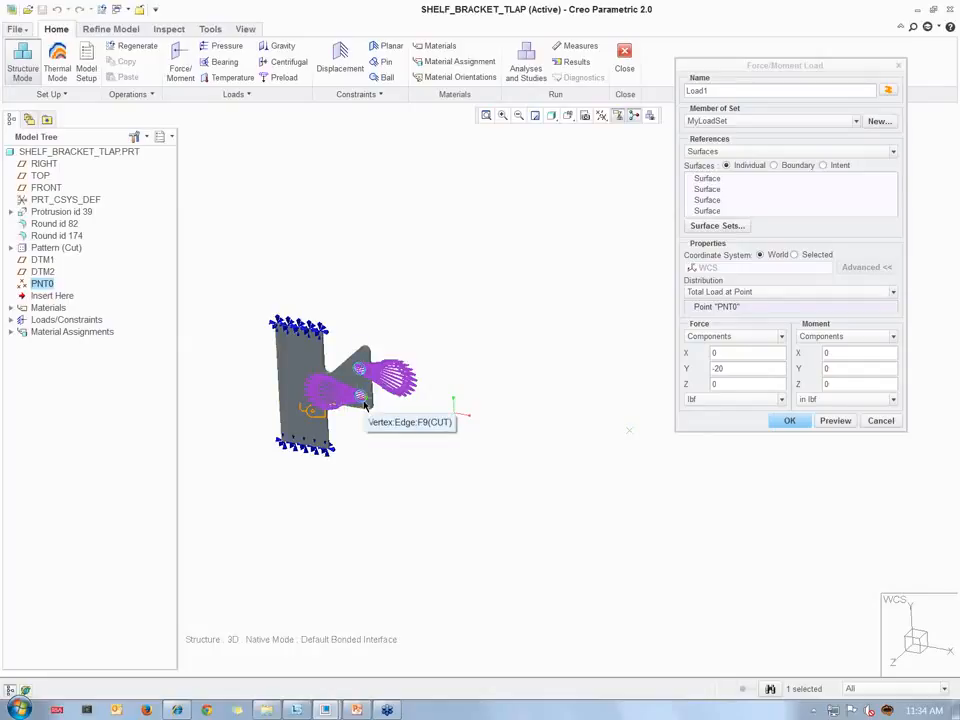
pyautogui.click(788, 420)
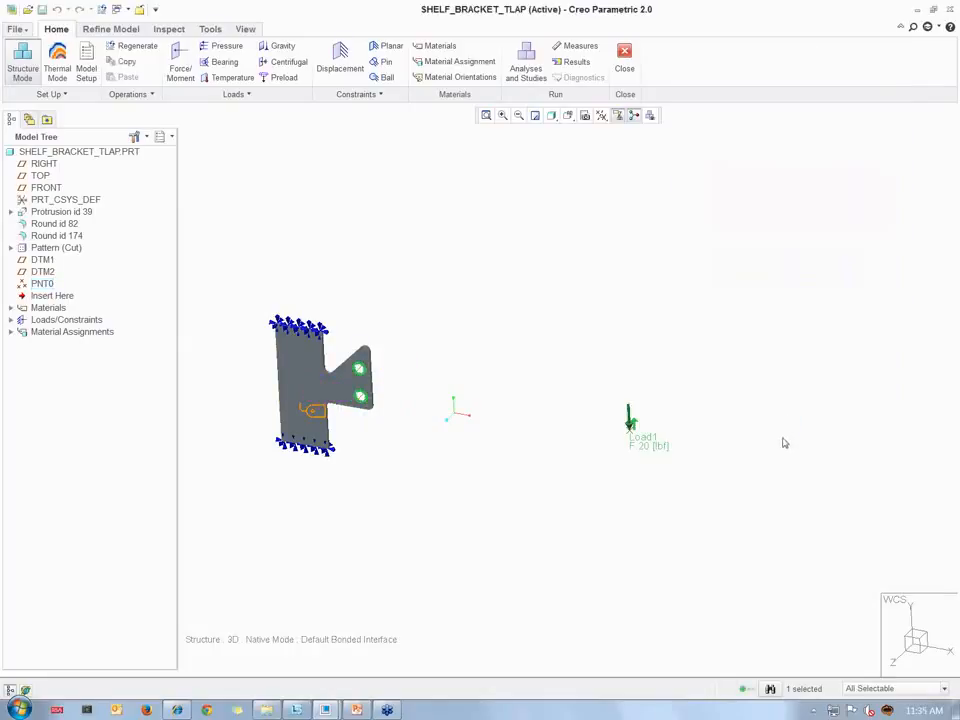
# Create a static analysis named ST_initial using MyConstraintSet, MyLoadSet and the Single-Pass Adaptive convergence method
pyautogui.scroll(-1, 427, 380)
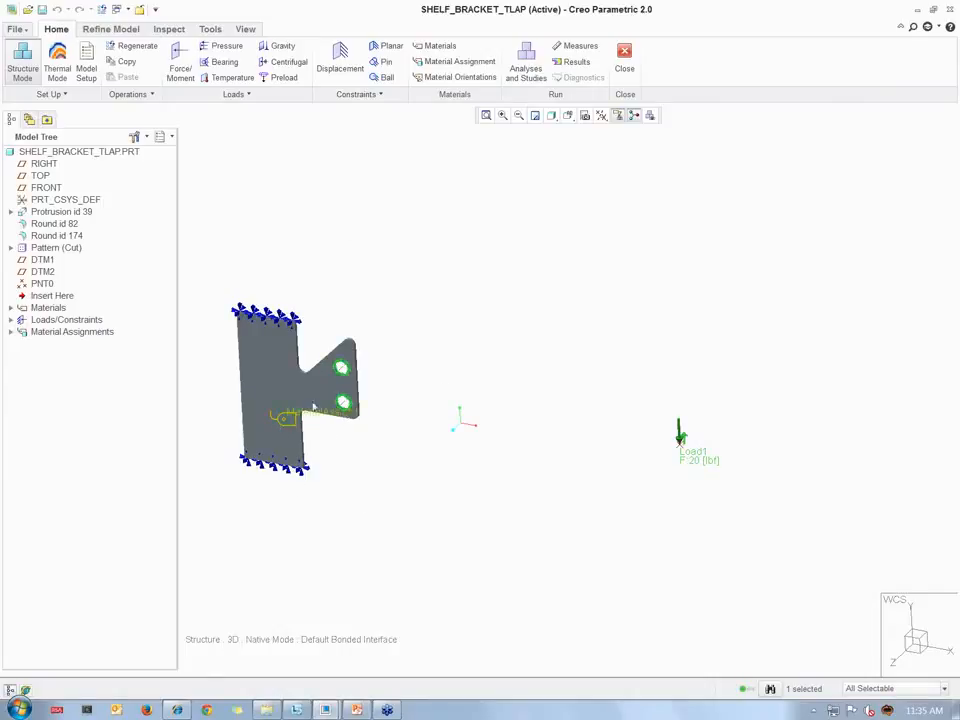
pyautogui.click(526, 62)
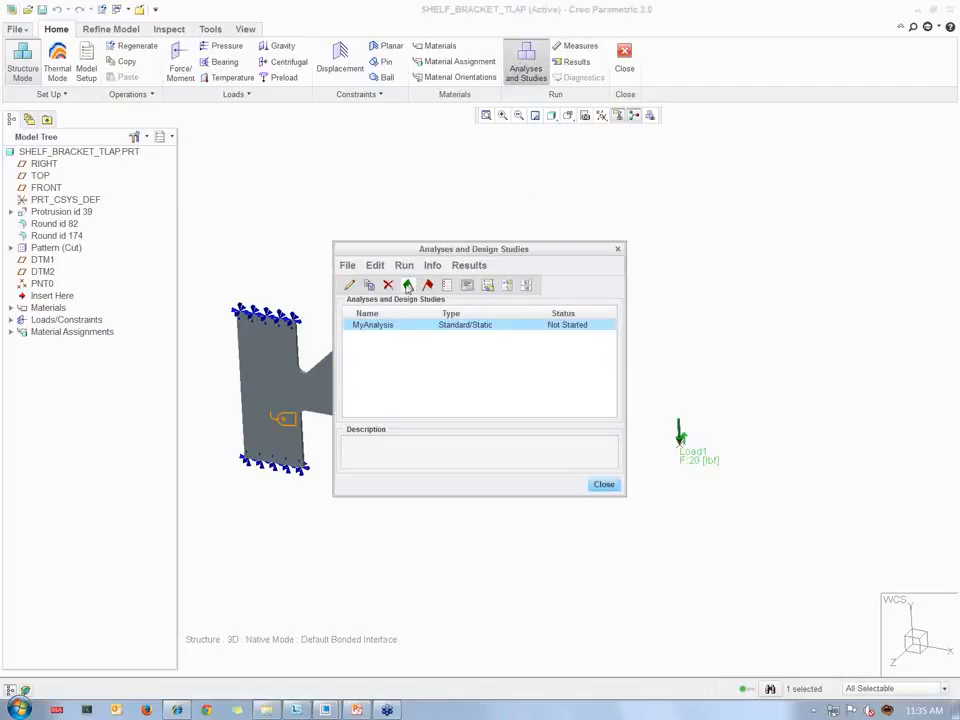
pyautogui.click(347, 265)
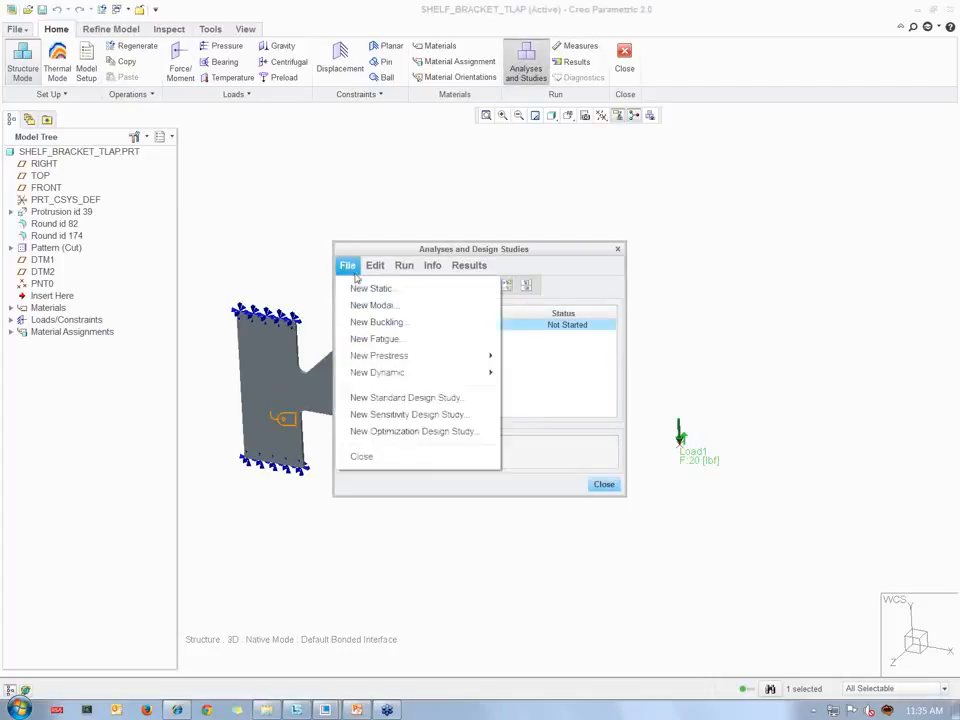
pyautogui.click(352, 287)
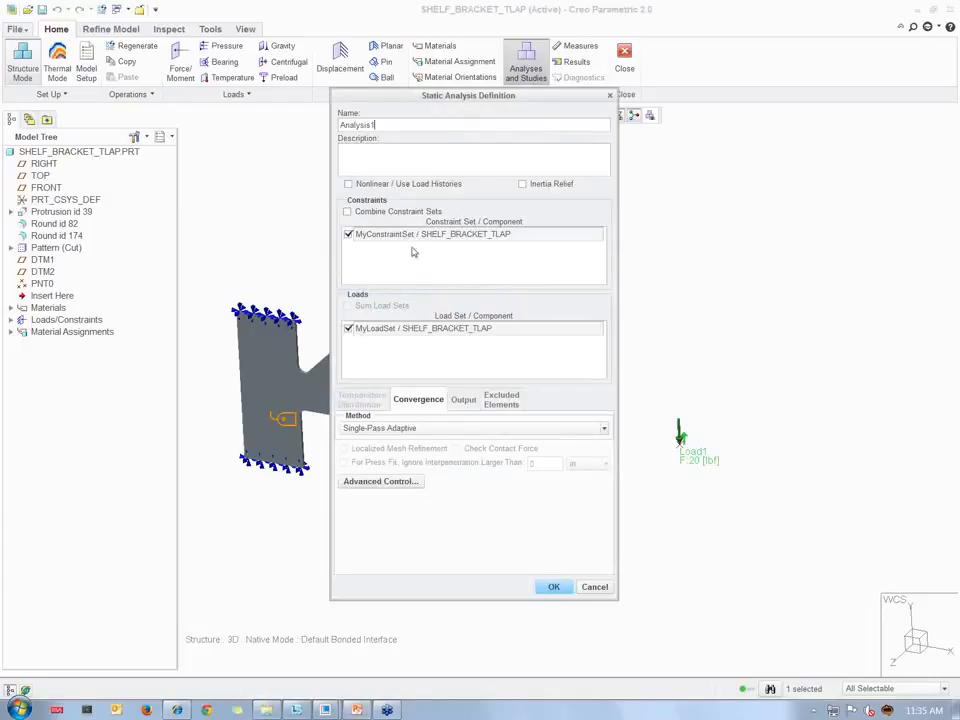
pyautogui.doubleClick(390, 126)
pyautogui.write('ST_initial')
pyautogui.click(372, 428)
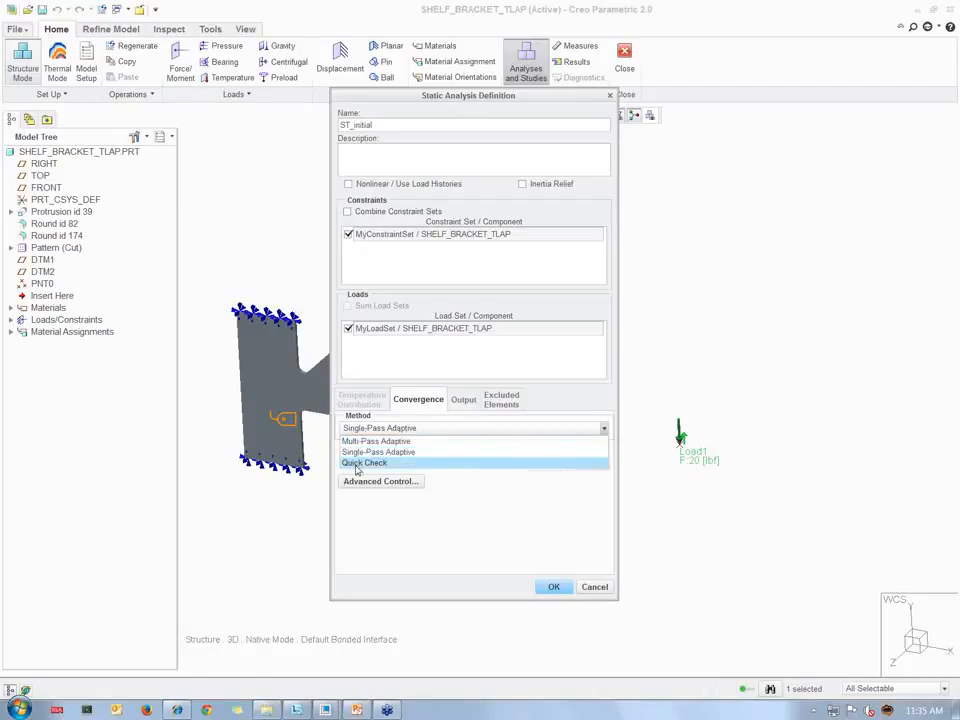
pyautogui.click(362, 452)
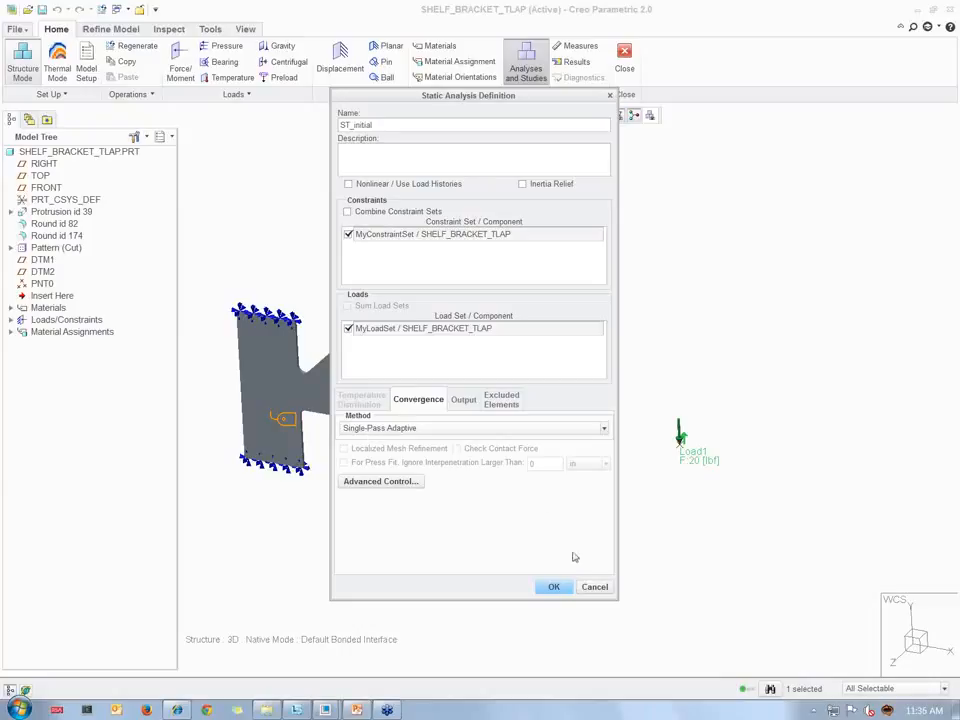
pyautogui.click(555, 588)
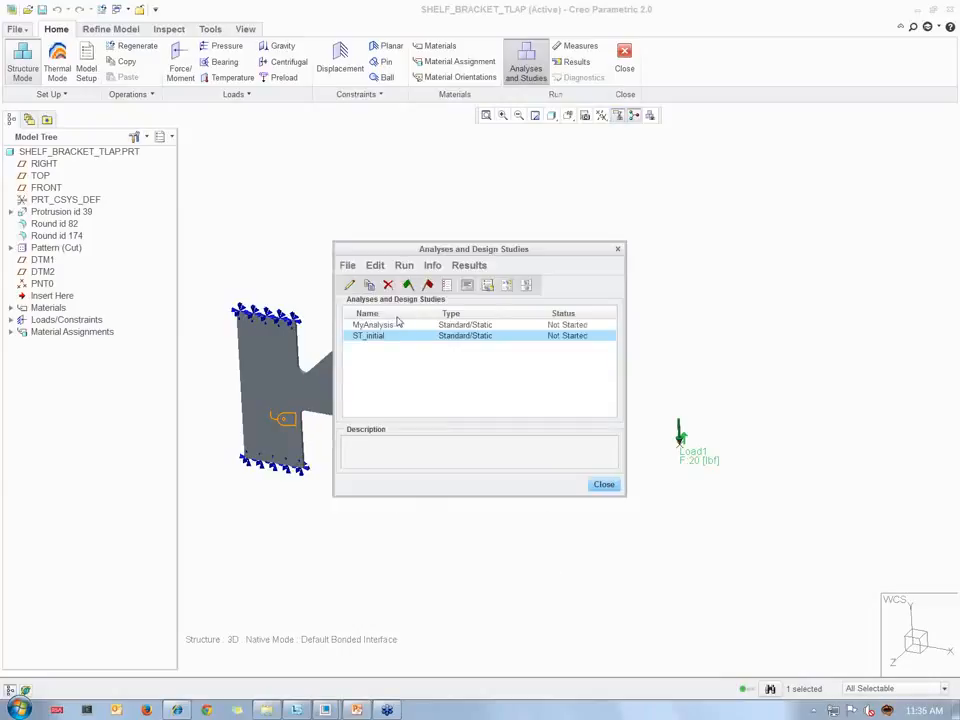
# Run the ST_initial analysis with interactive diagnostics and review the full diagnostics messages before closing them
pyautogui.click(408, 285)
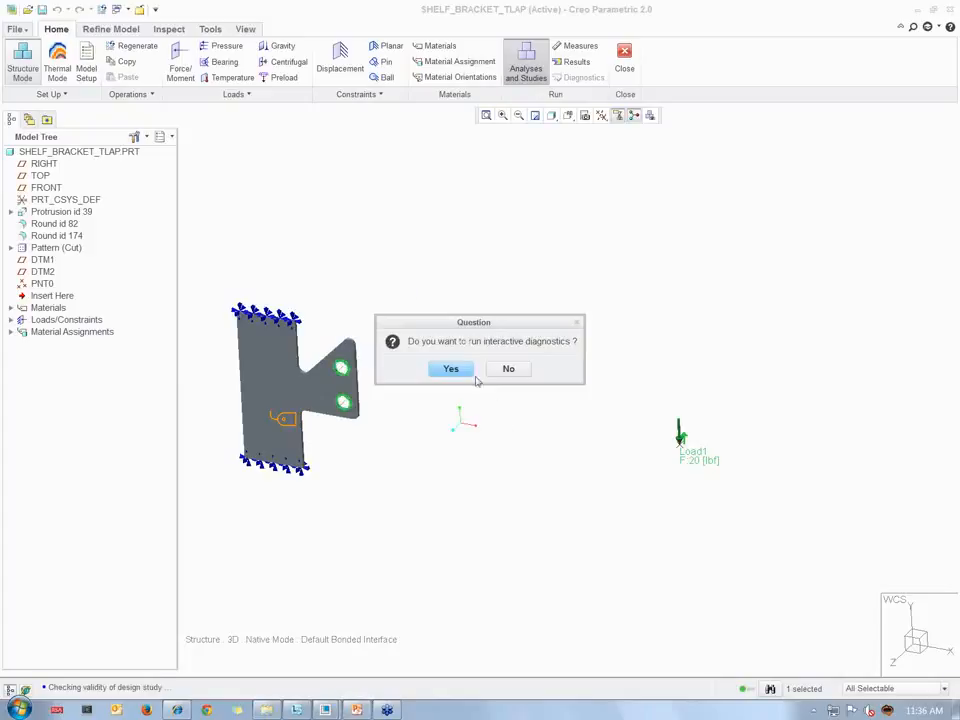
pyautogui.click(461, 370)
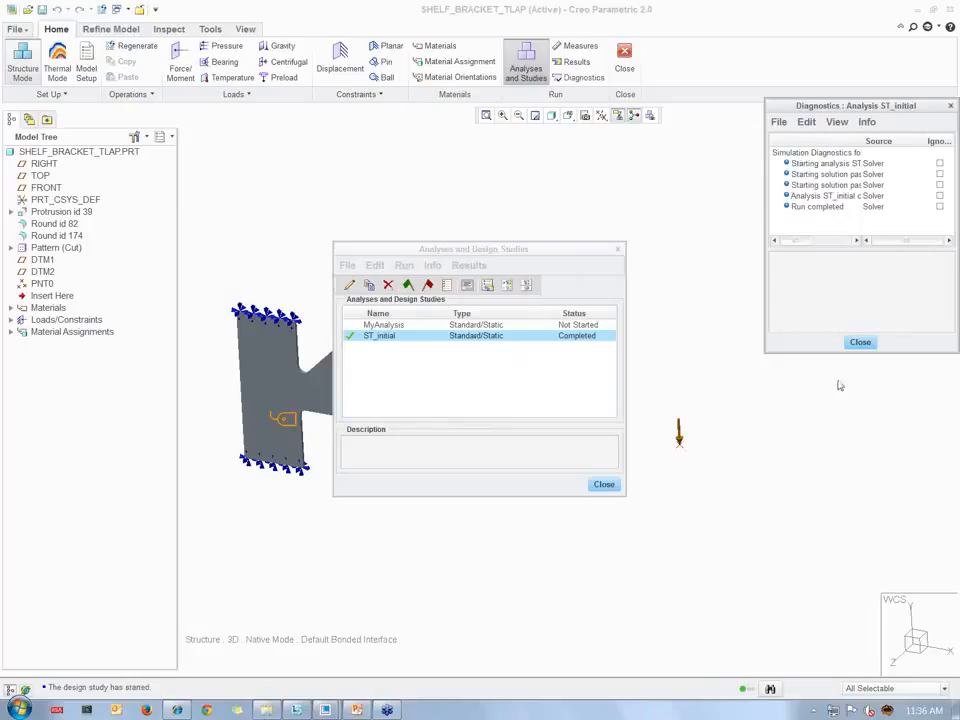
pyautogui.moveTo(822, 105); pyautogui.dragTo(756, 104)
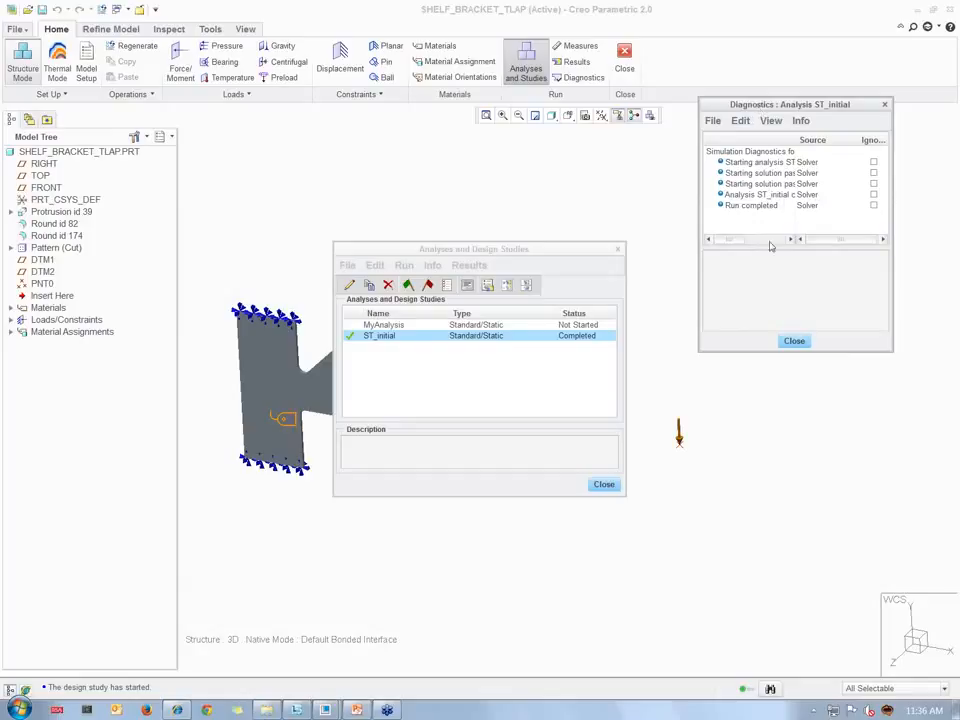
pyautogui.moveTo(697, 274); pyautogui.dragTo(624, 262)
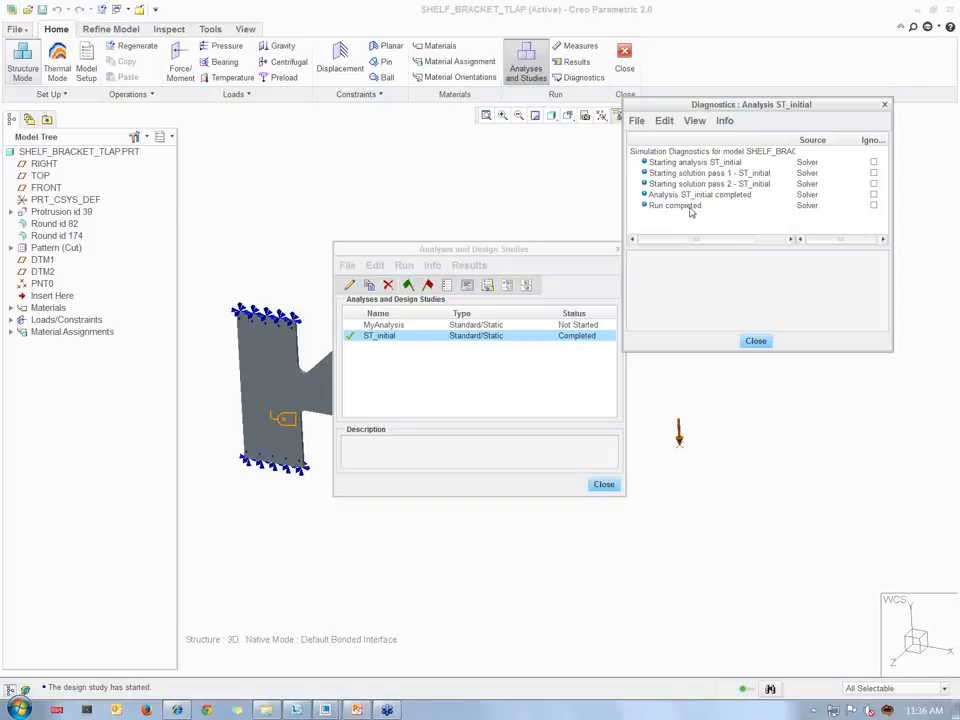
pyautogui.click(757, 343)
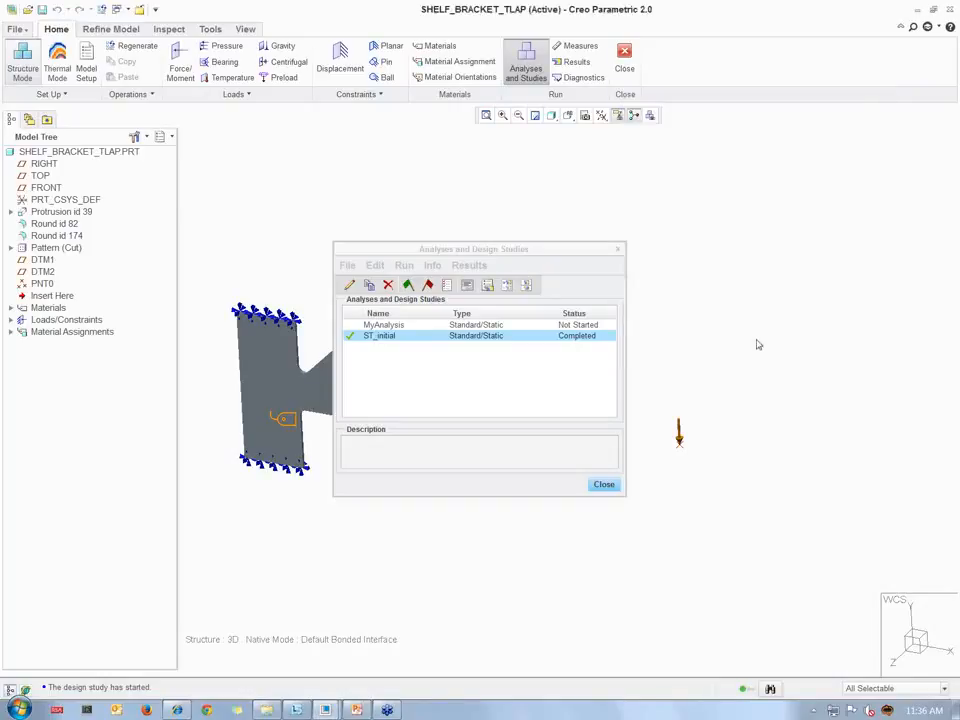
# Examine the ST_initial run status summary, checking the solution passes, stress error, mass properties and displacement and stress measures
pyautogui.click(467, 287)
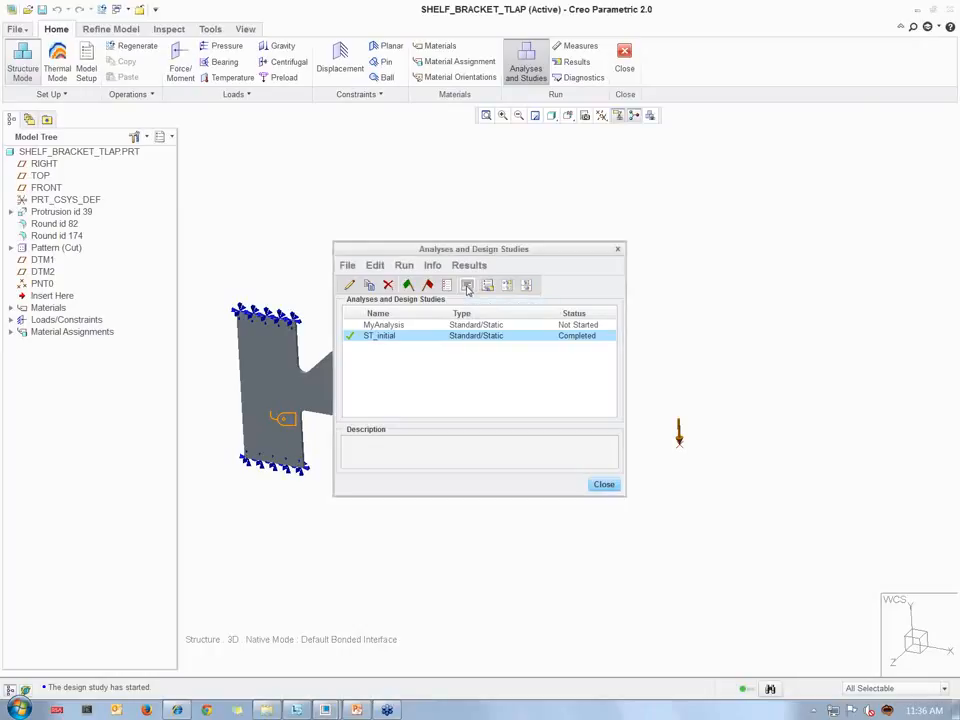
pyautogui.moveTo(948, 390); pyautogui.dragTo(937, 180)
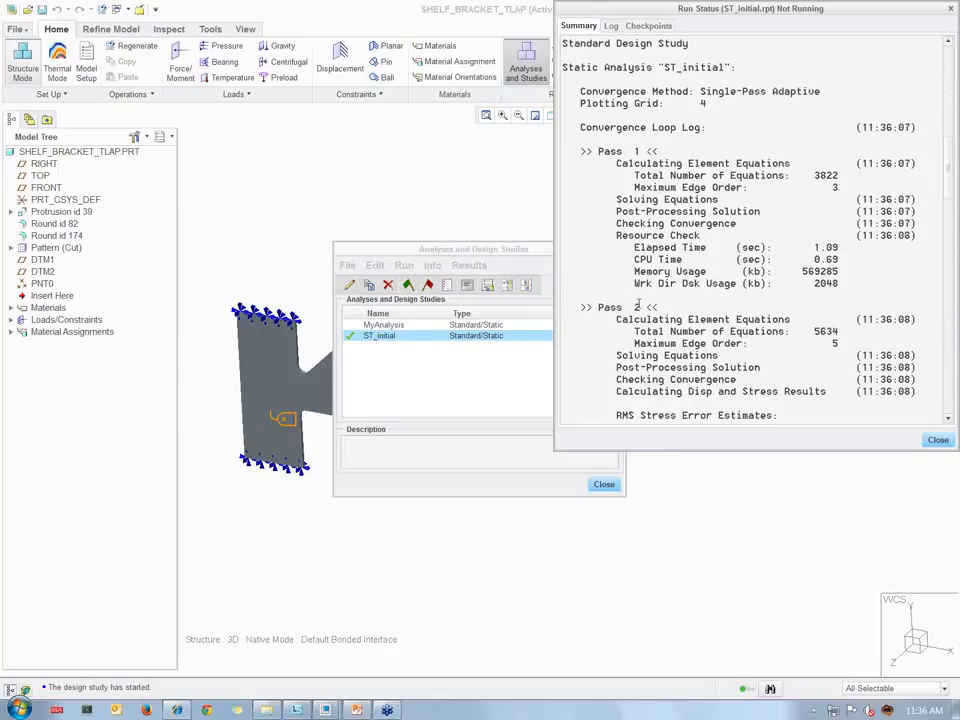
pyautogui.moveTo(949, 199); pyautogui.dragTo(950, 265)
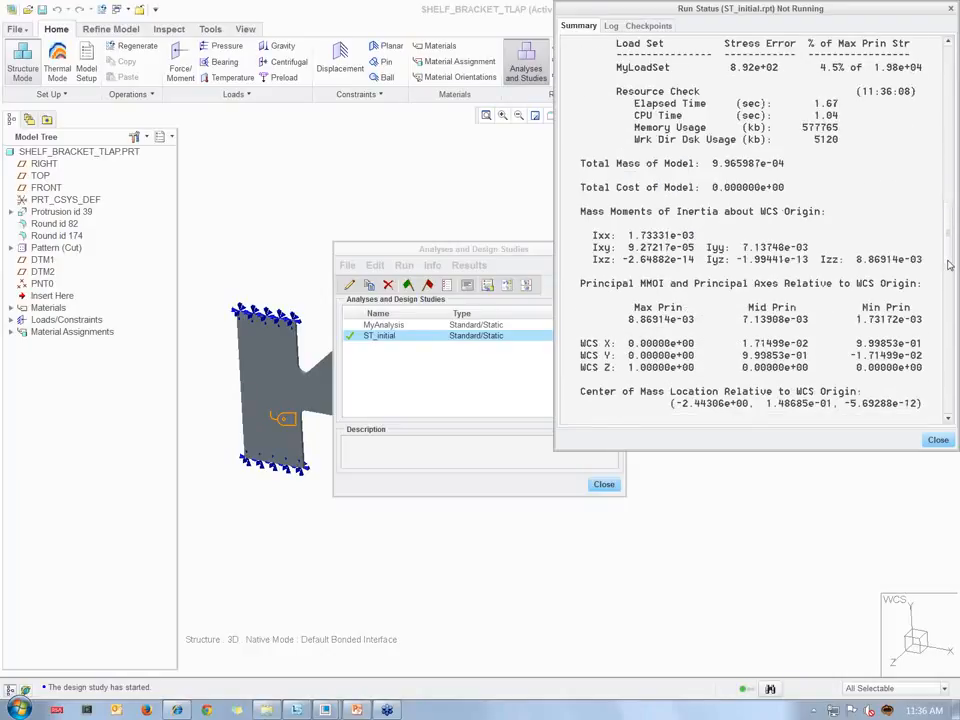
pyautogui.moveTo(949, 232); pyautogui.dragTo(954, 307)
pyautogui.scroll(-7, 940, 323)
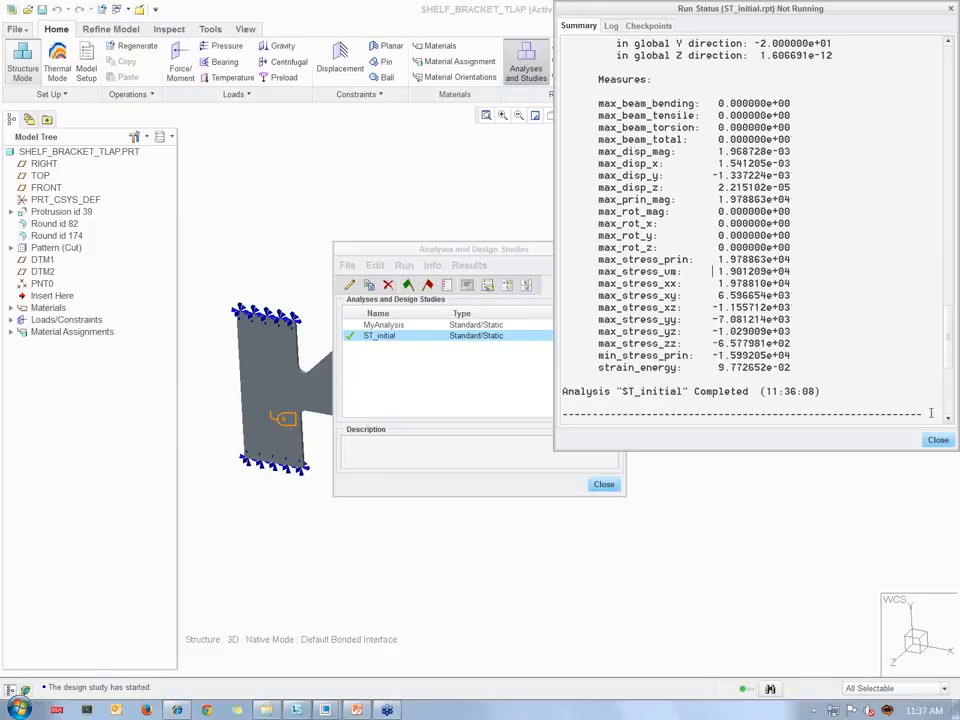
pyautogui.scroll(-8, 930, 412)
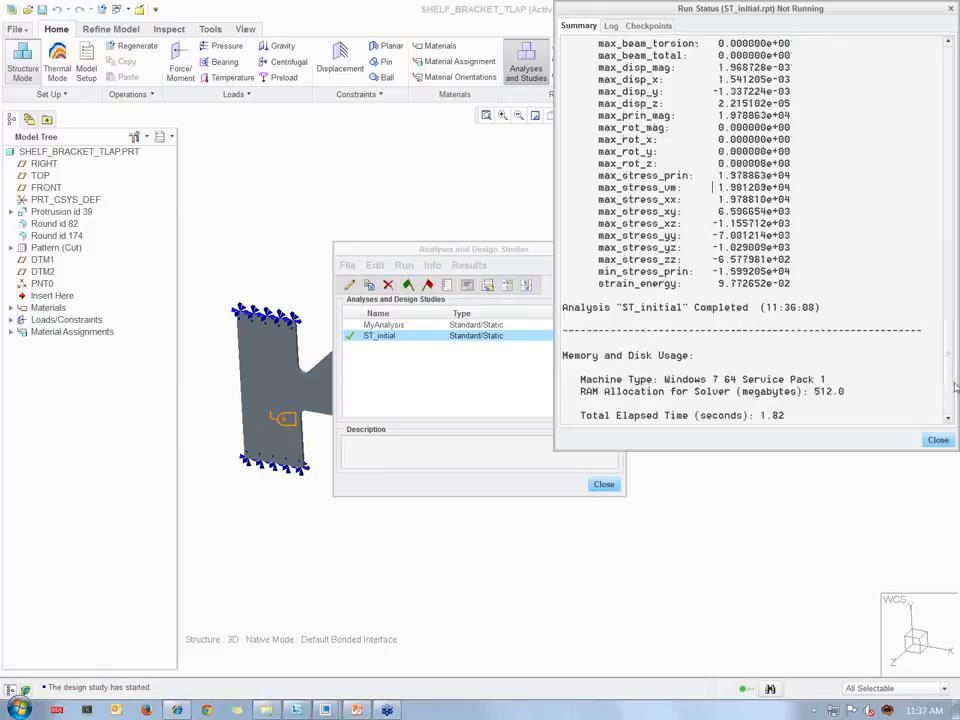
pyautogui.click(944, 443)
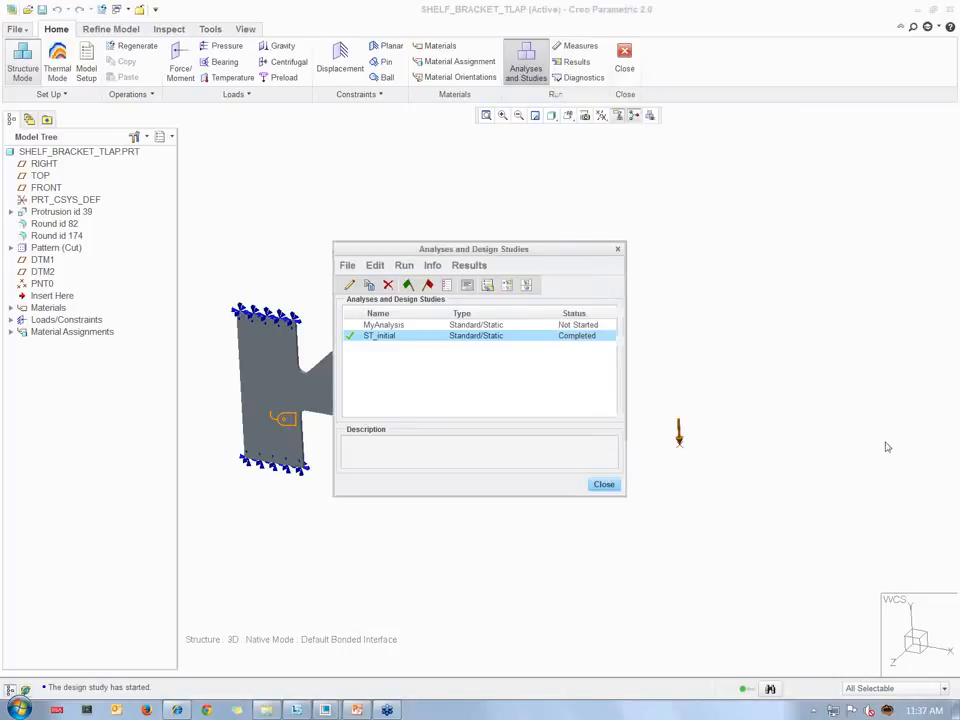
# Open the ST_initial results and orient the von Mises, displacement and principal stress plots to a nearly frontal view
pyautogui.click(528, 286)
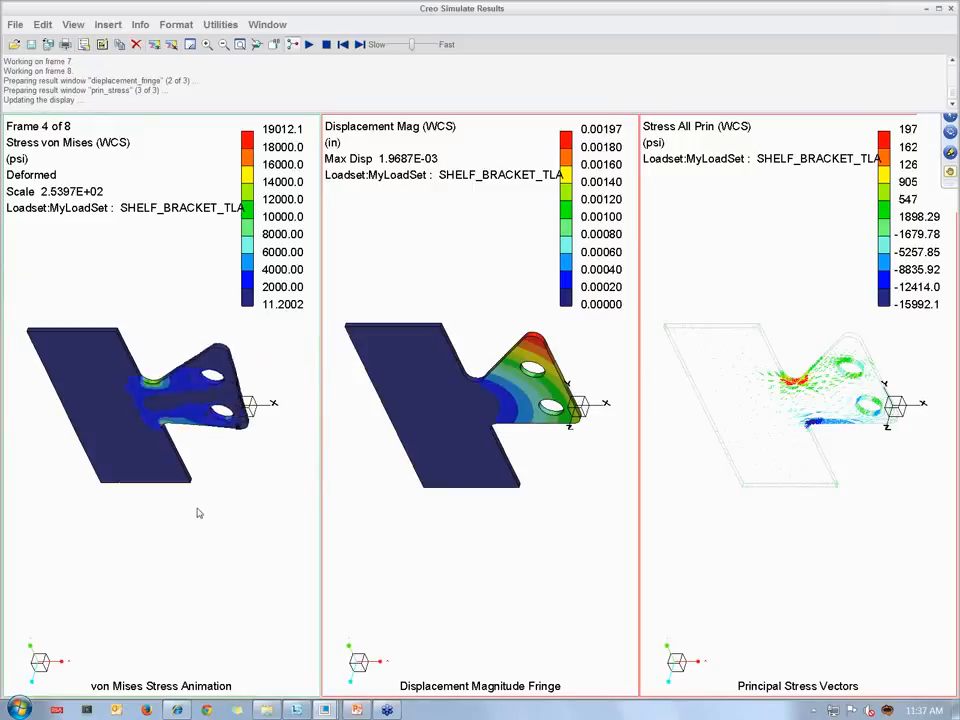
pyautogui.moveTo(199, 511); pyautogui.dragTo(201, 448, button='middle')
pyautogui.moveTo(421, 483); pyautogui.dragTo(428, 439, button='middle')
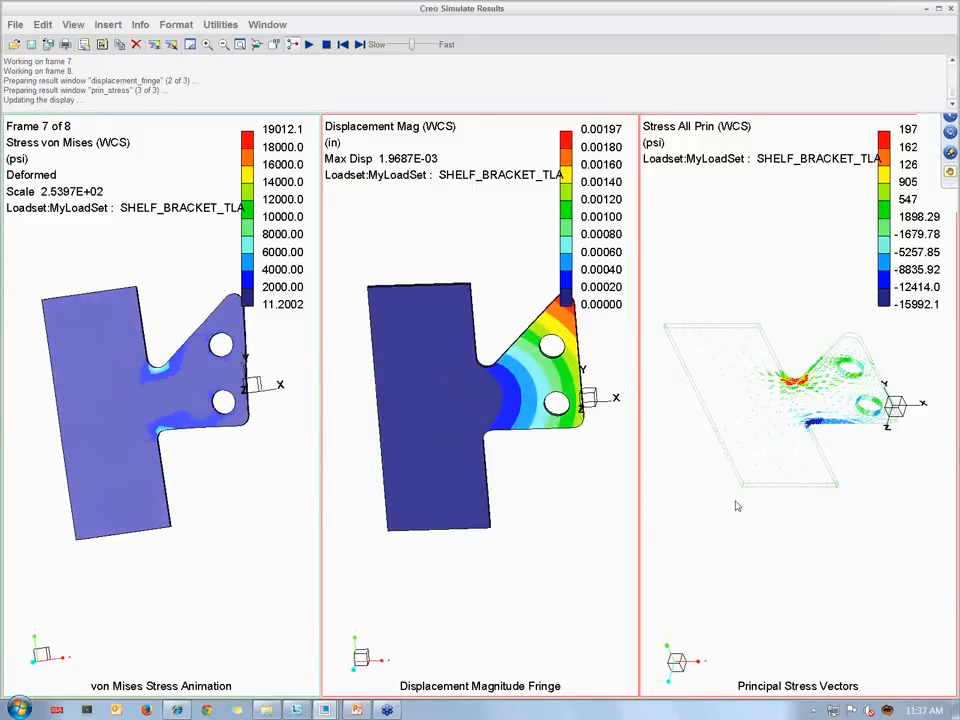
pyautogui.moveTo(735, 506); pyautogui.dragTo(823, 461, button='middle')
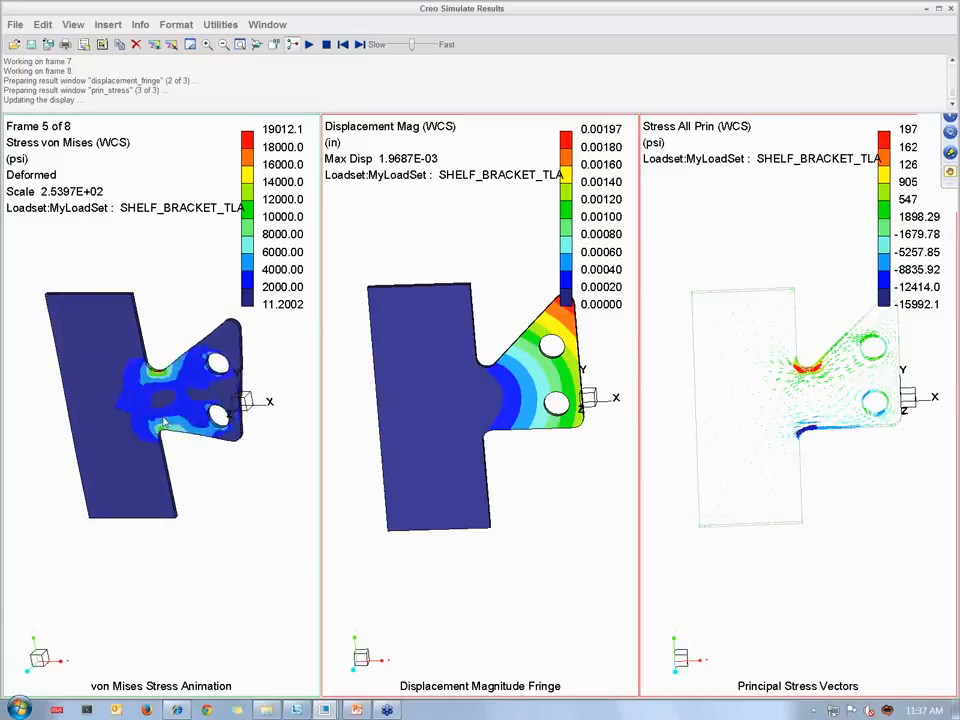
# Display only the von_mises_stress result window
pyautogui.click(119, 44)
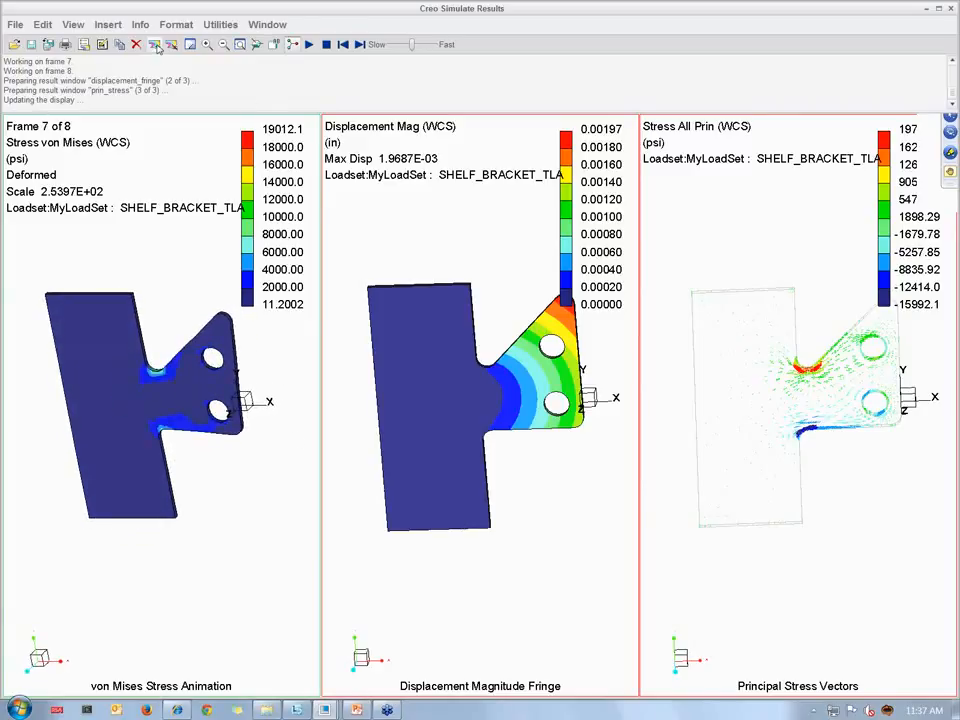
pyautogui.click(447, 322)
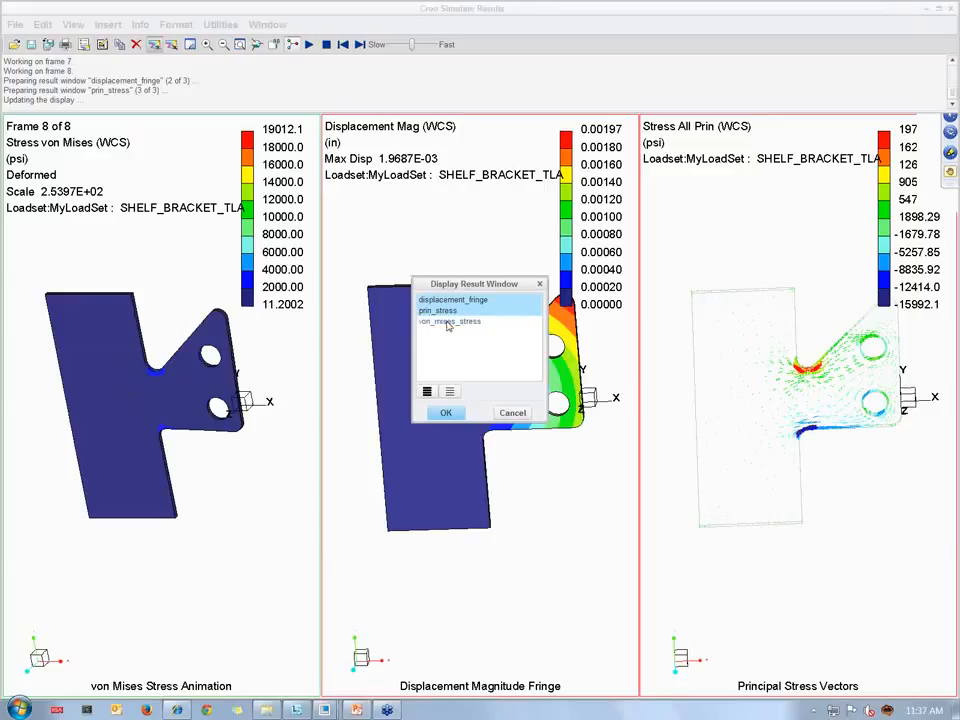
pyautogui.click(453, 390)
pyautogui.click(445, 322)
pyautogui.click(446, 412)
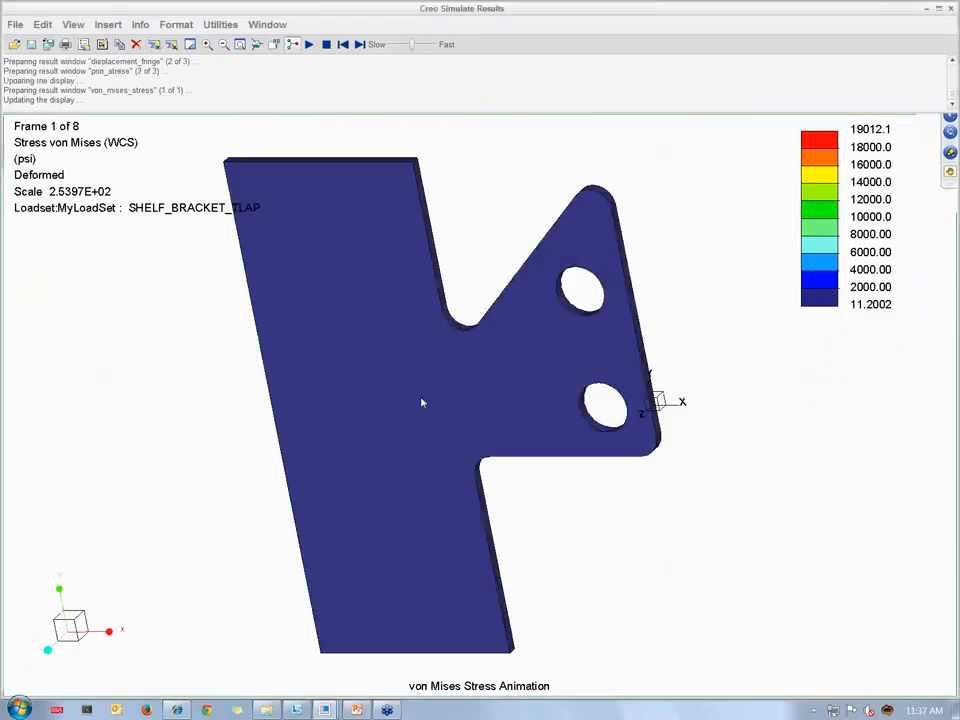
# Redefine the von_mises_stress result window without animation, with 15 legend levels and continuous tone, and show it
pyautogui.click(102, 44)
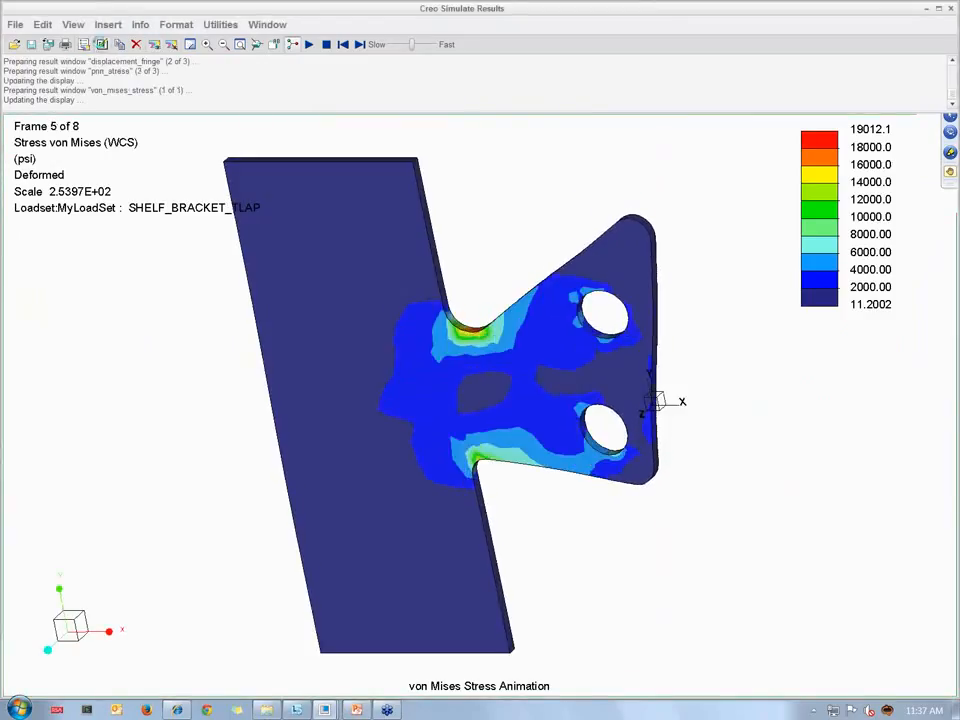
pyautogui.click(486, 431)
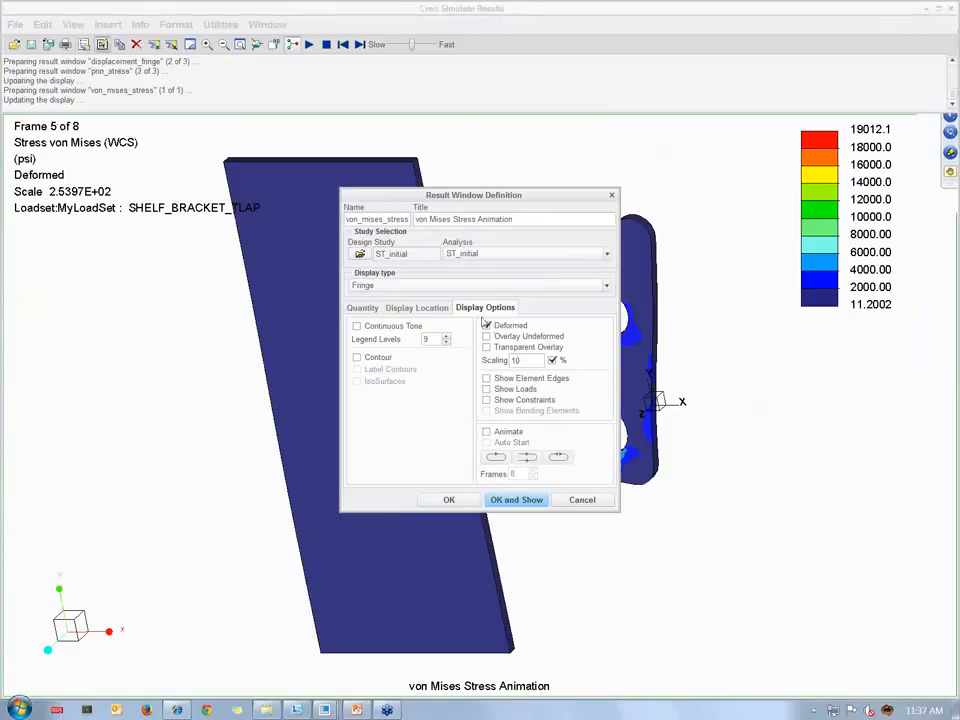
pyautogui.click(446, 337)
pyautogui.click(446, 337)
pyautogui.click(446, 337)
pyautogui.click(446, 337)
pyautogui.click(357, 326)
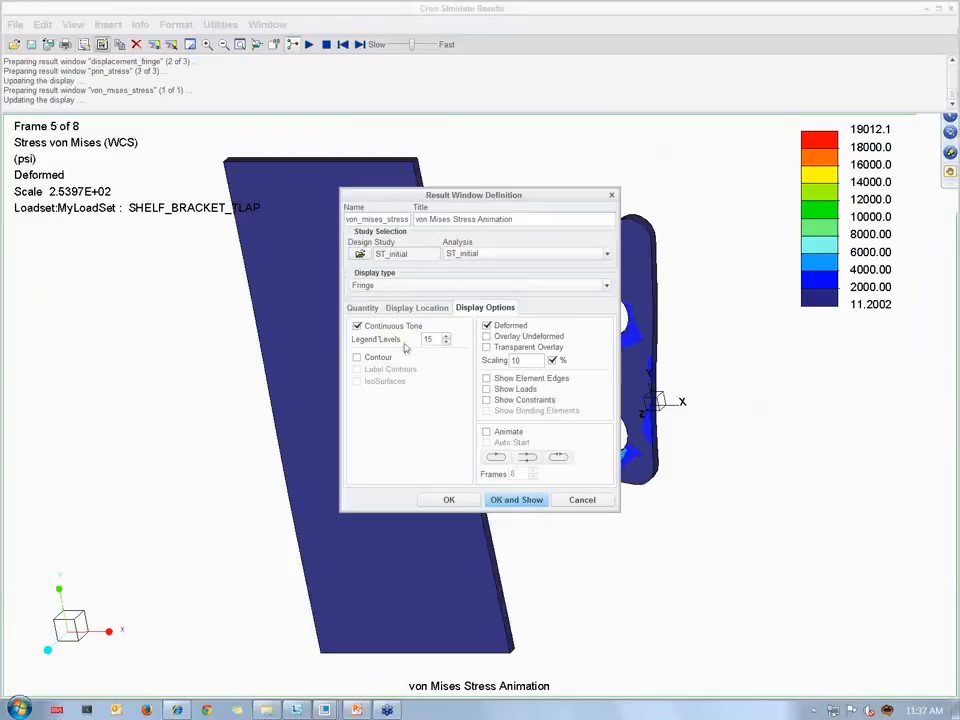
pyautogui.click(516, 500)
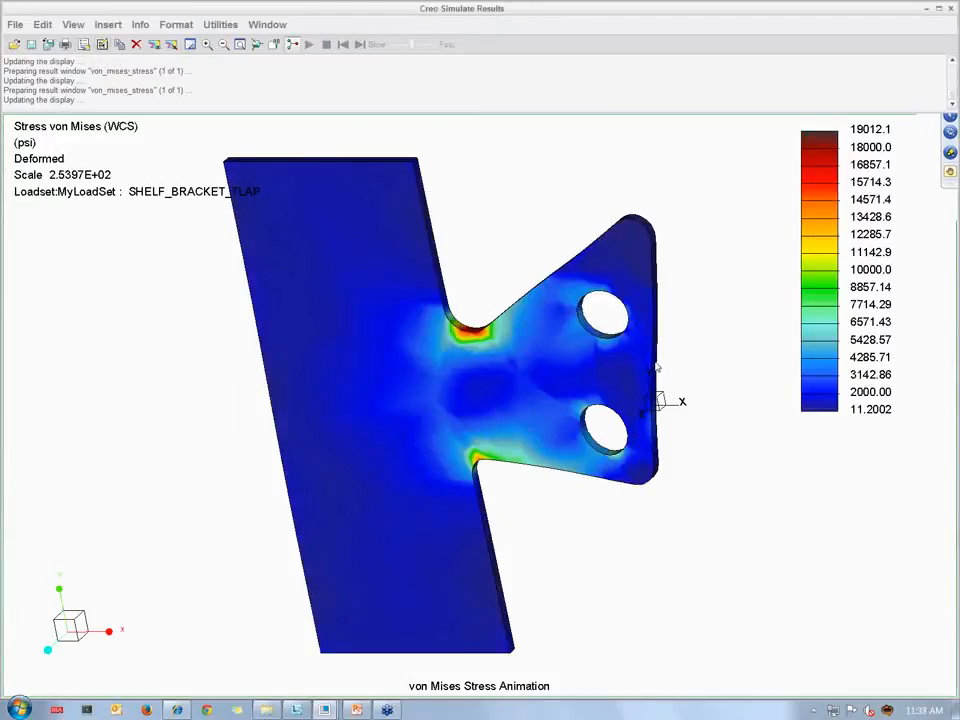
# Inspect the stress concentration at the upper inner fillet and query the maximum von Mises stress in the current view
pyautogui.moveTo(690, 490)
pyautogui.mouseDown(button='middle')
pyautogui.moveTo(688, 441)
pyautogui.moveTo(700, 516)
pyautogui.mouseUp(button='middle')
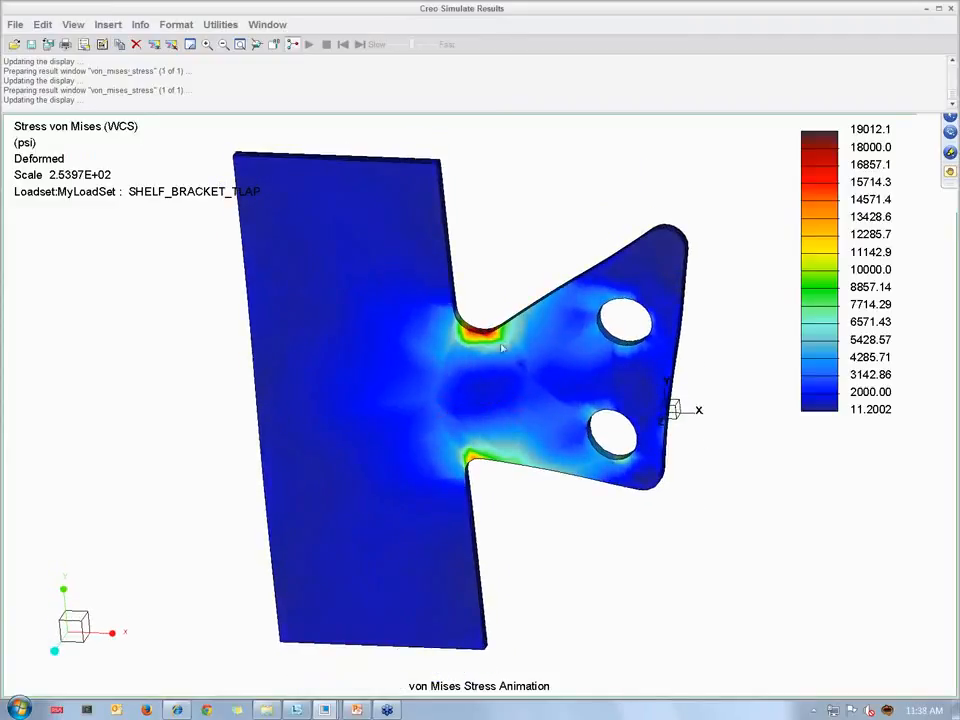
pyautogui.scroll(3, 482, 335)
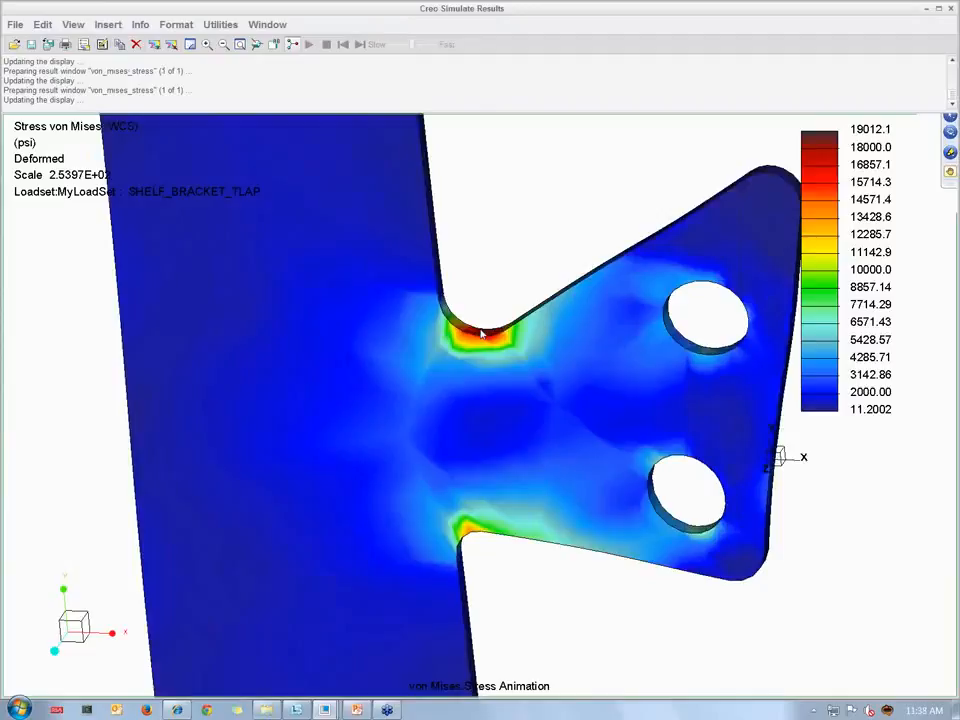
pyautogui.scroll(2, 482, 335)
pyautogui.scroll(-3, 482, 335)
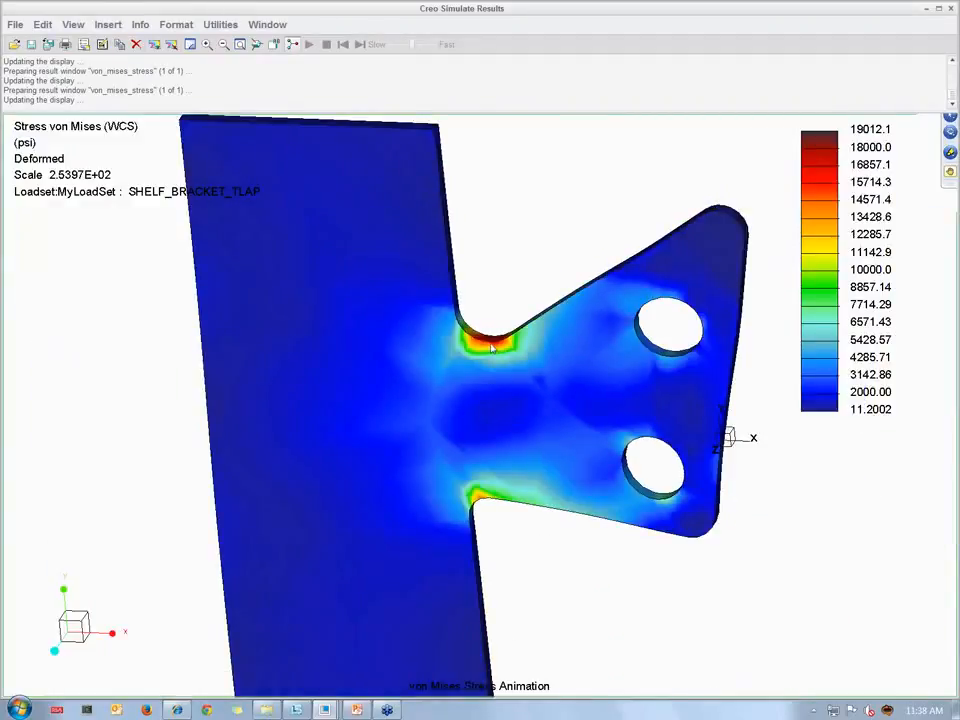
pyautogui.click(139, 24)
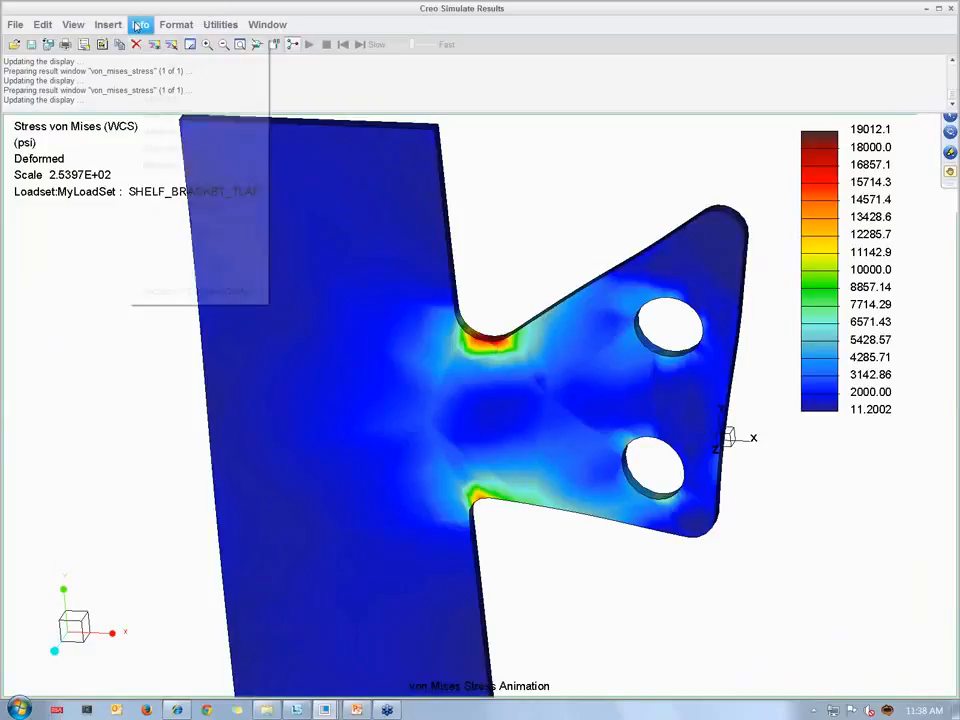
pyautogui.click(185, 105)
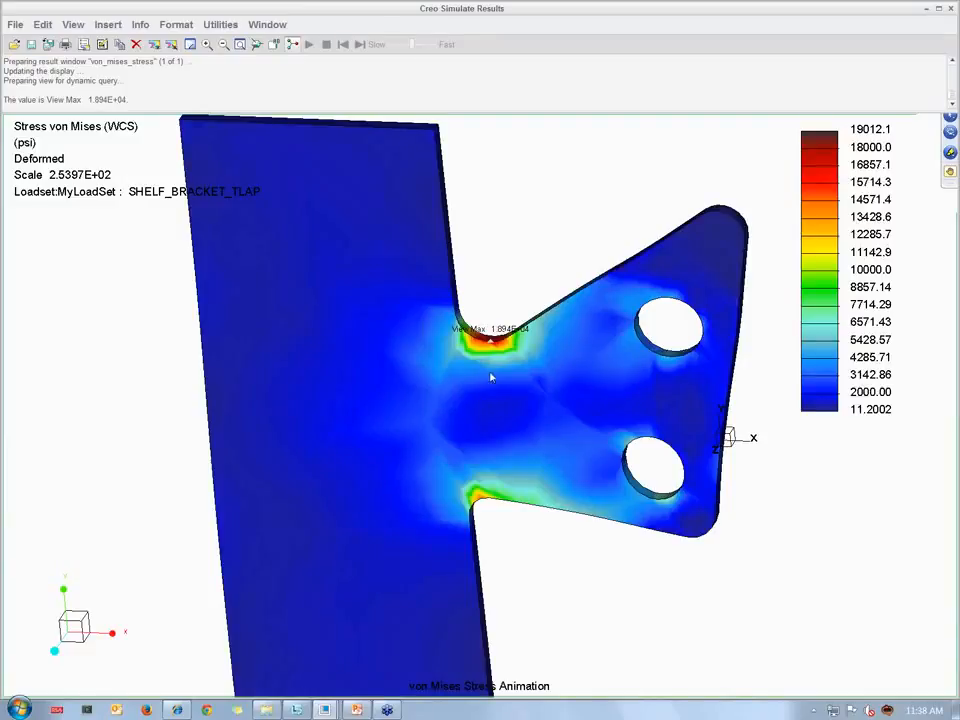
# Change the result window's quantity to Displacement magnitude in inches and show the whole bracket's fringe plot
pyautogui.click(102, 44)
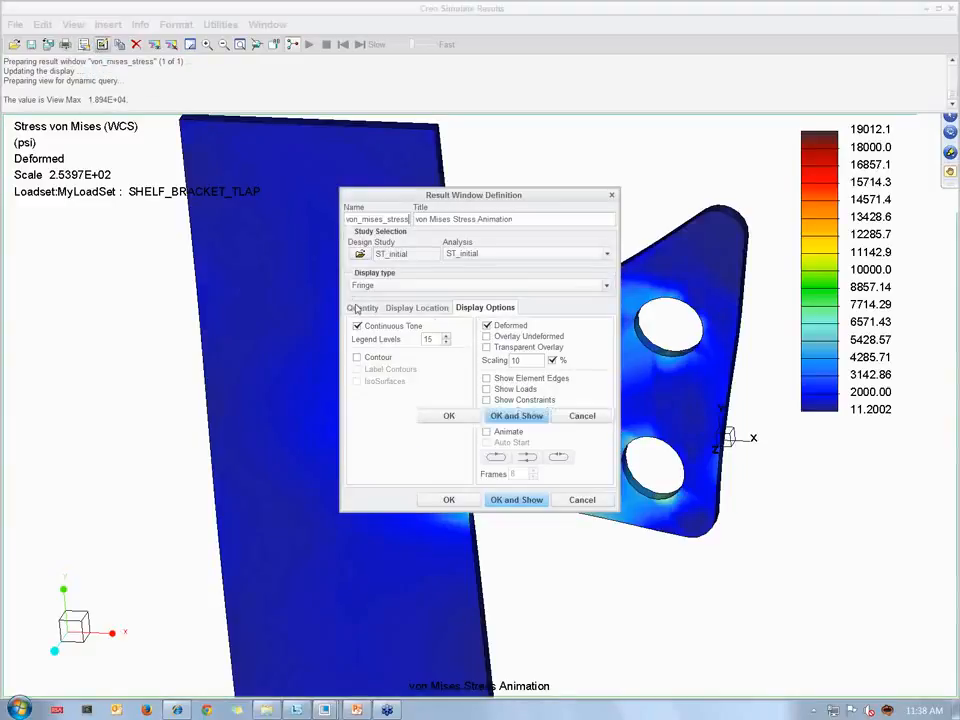
pyautogui.click(362, 307)
pyautogui.click(380, 334)
pyautogui.click(385, 356)
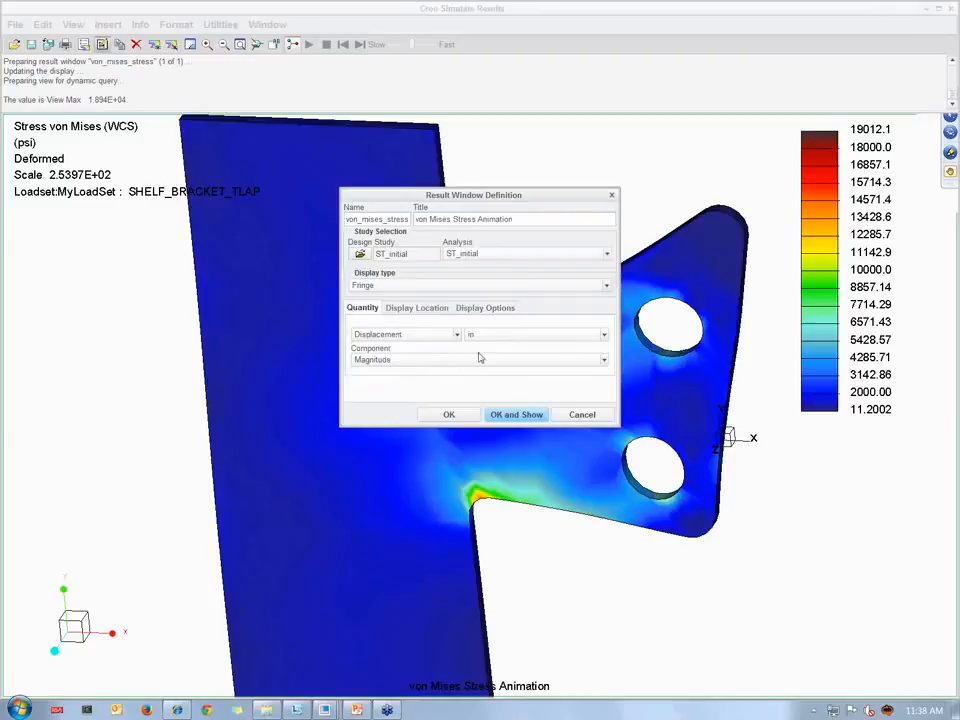
pyautogui.click(488, 308)
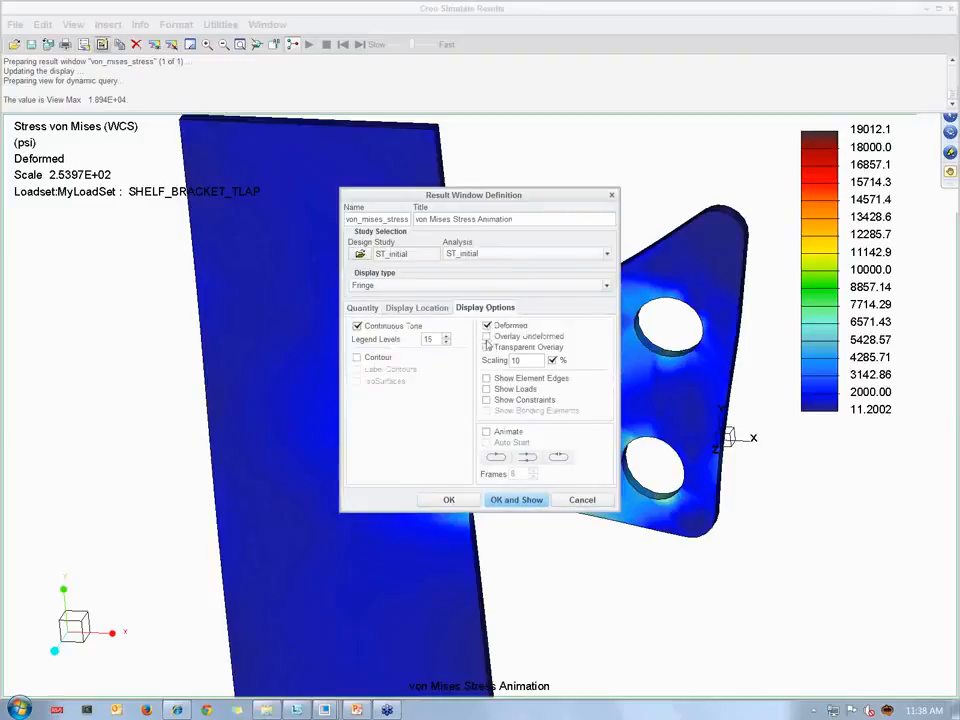
pyautogui.click(516, 499)
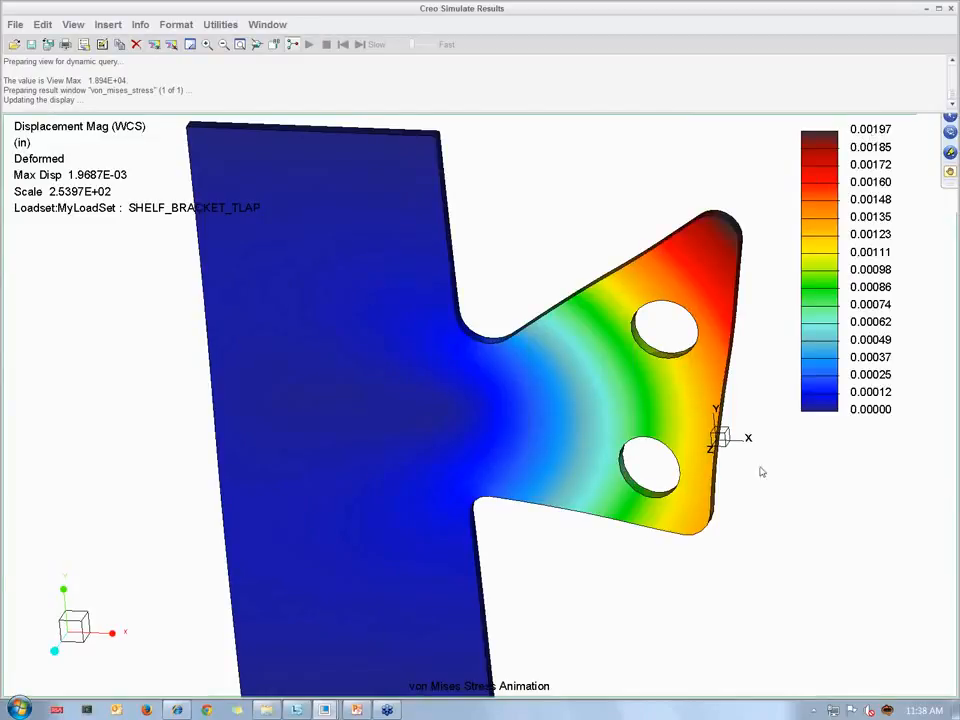
pyautogui.scroll(2, 722, 494)
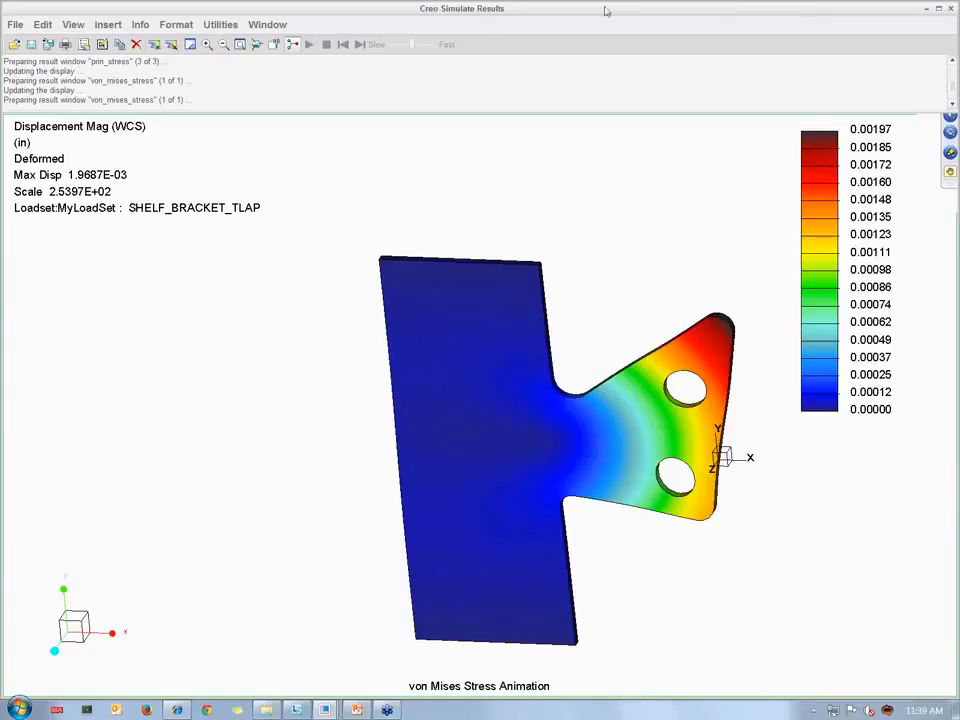
# Switch from the results to the SHELF_BRACKET_TLAP model window containing the OS_Bracket2, SS_Bracket2 and ST_bracket2 studies, and maximize it
pyautogui.click(927, 9)
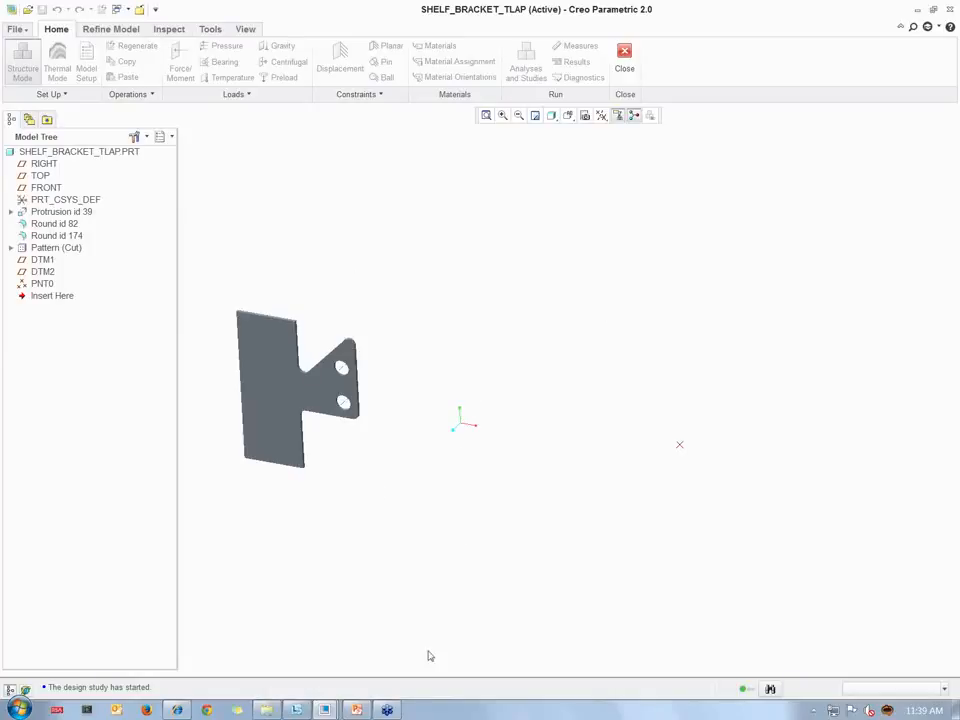
pyautogui.click(324, 710)
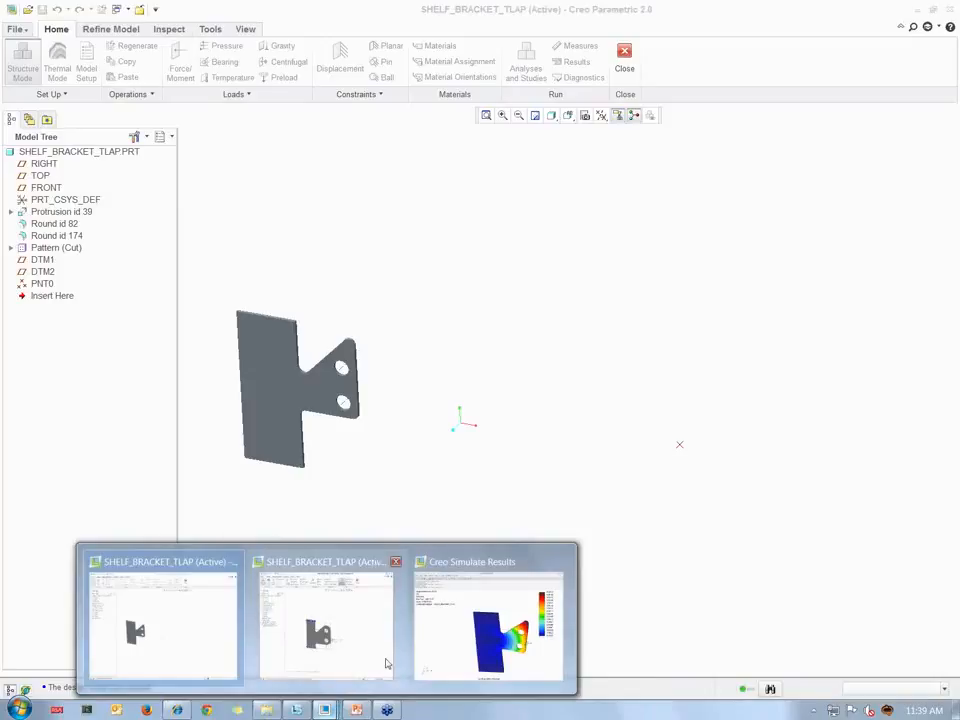
pyautogui.click(386, 660)
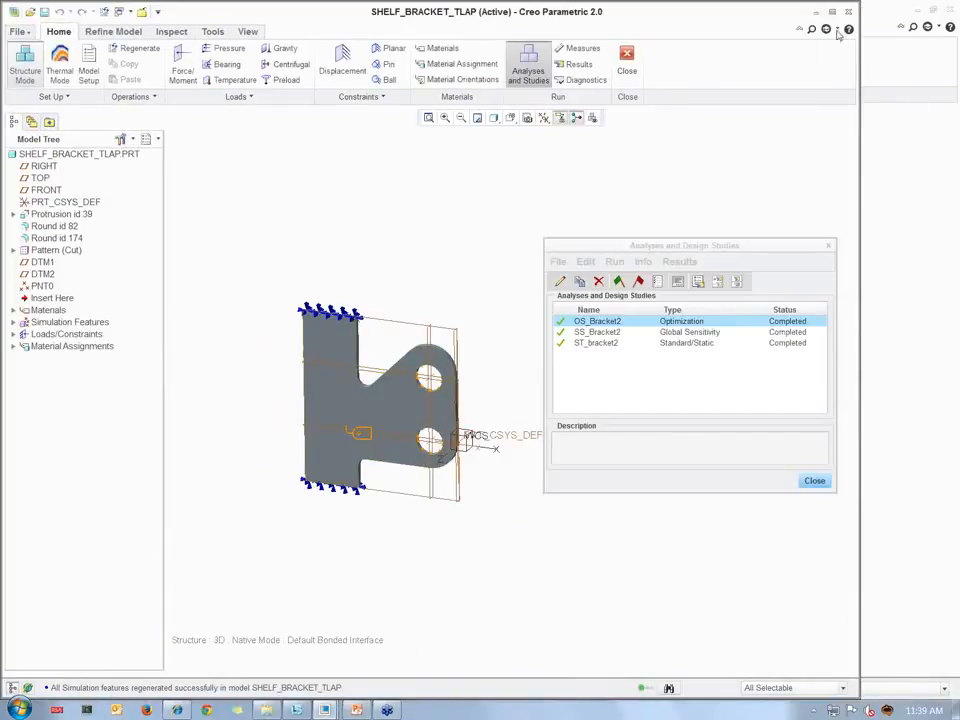
pyautogui.click(831, 12)
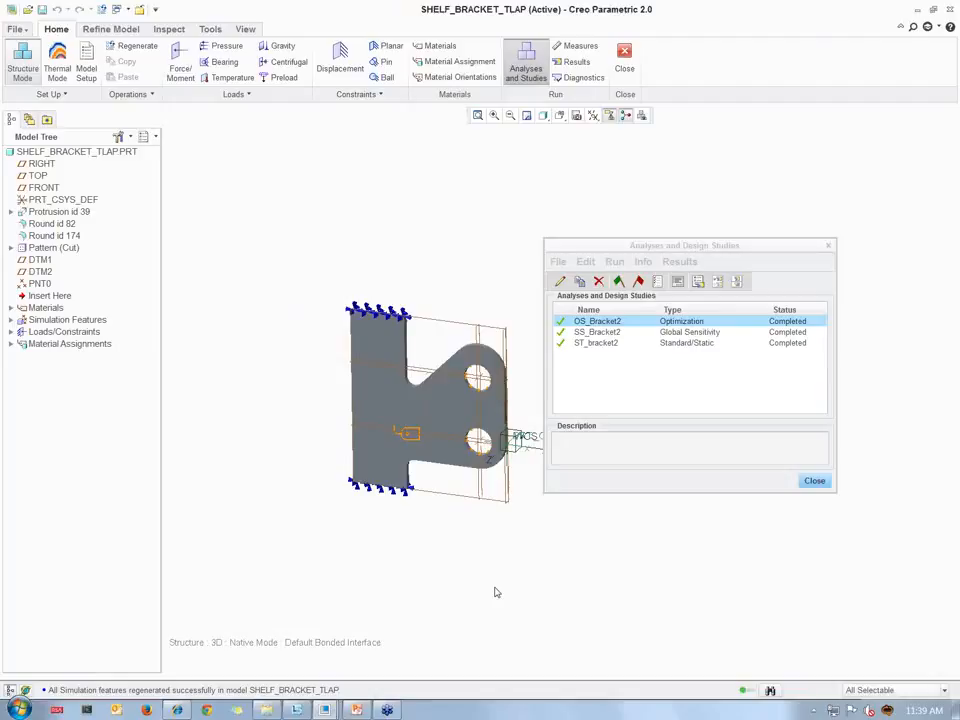
# Review the available new study types and the OS_Bracket2 optimization definition, covering its goal, design limits and variables
pyautogui.click(605, 343)
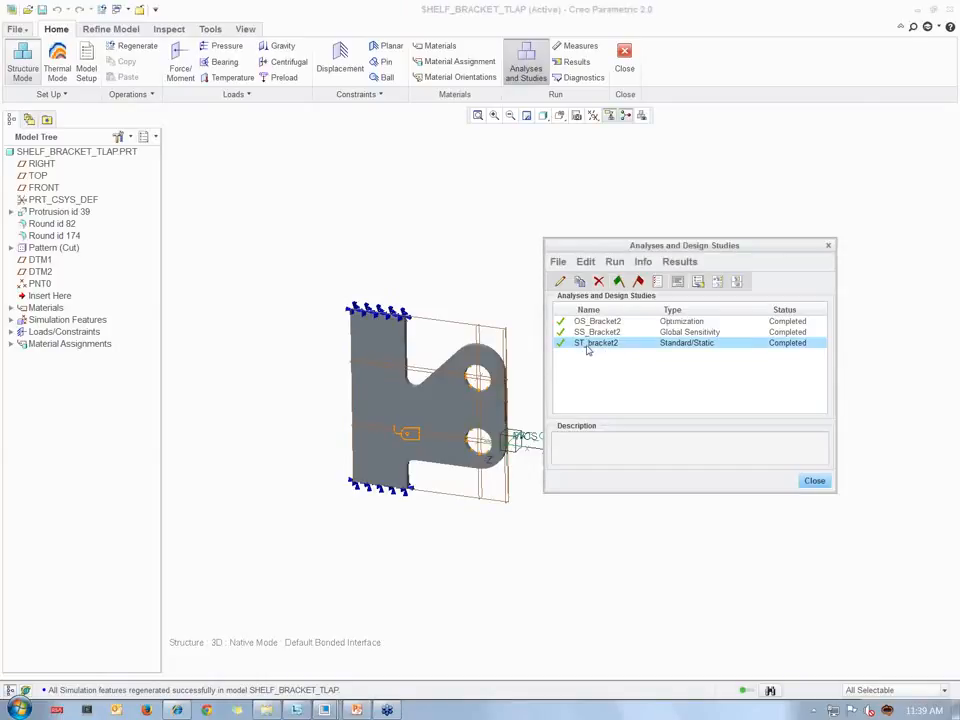
pyautogui.doubleClick(592, 321)
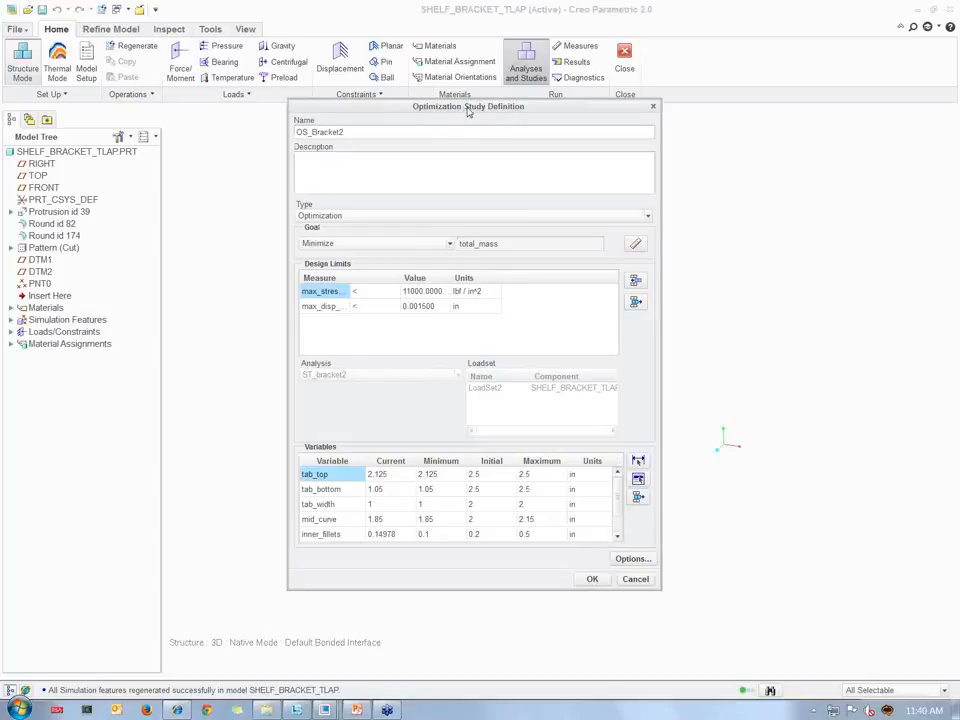
pyautogui.click(653, 107)
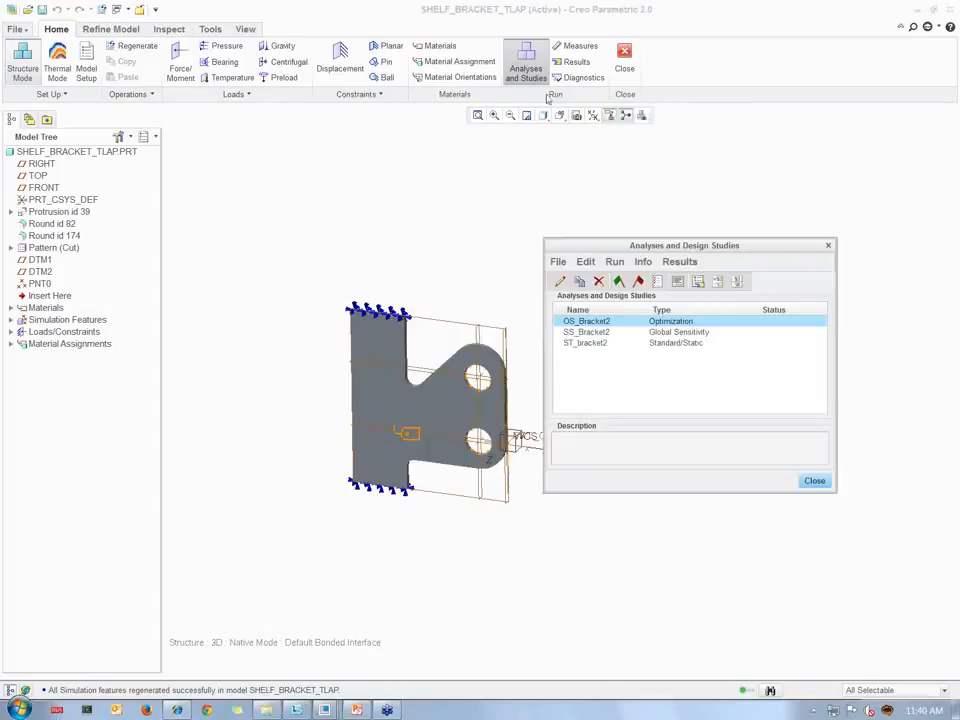
pyautogui.click(558, 261)
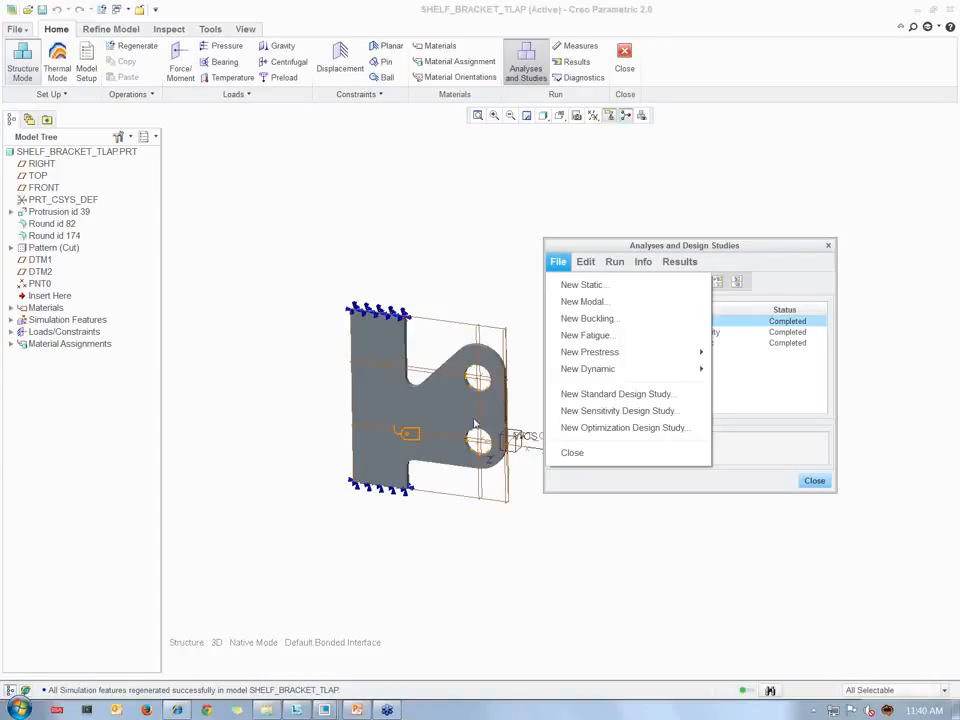
pyautogui.click(725, 432)
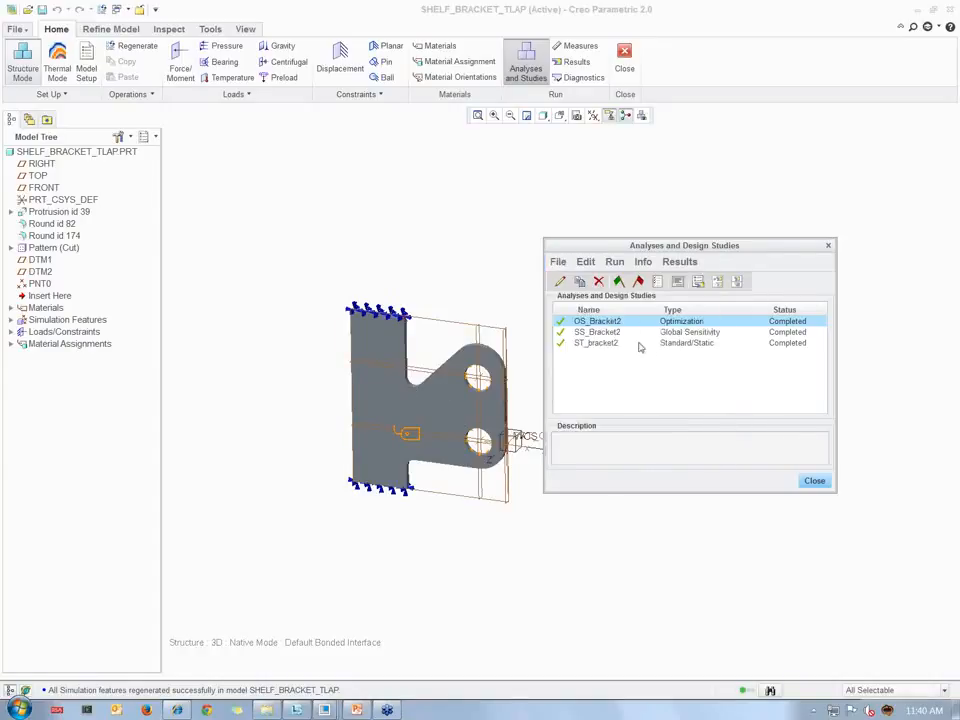
pyautogui.doubleClick(606, 321)
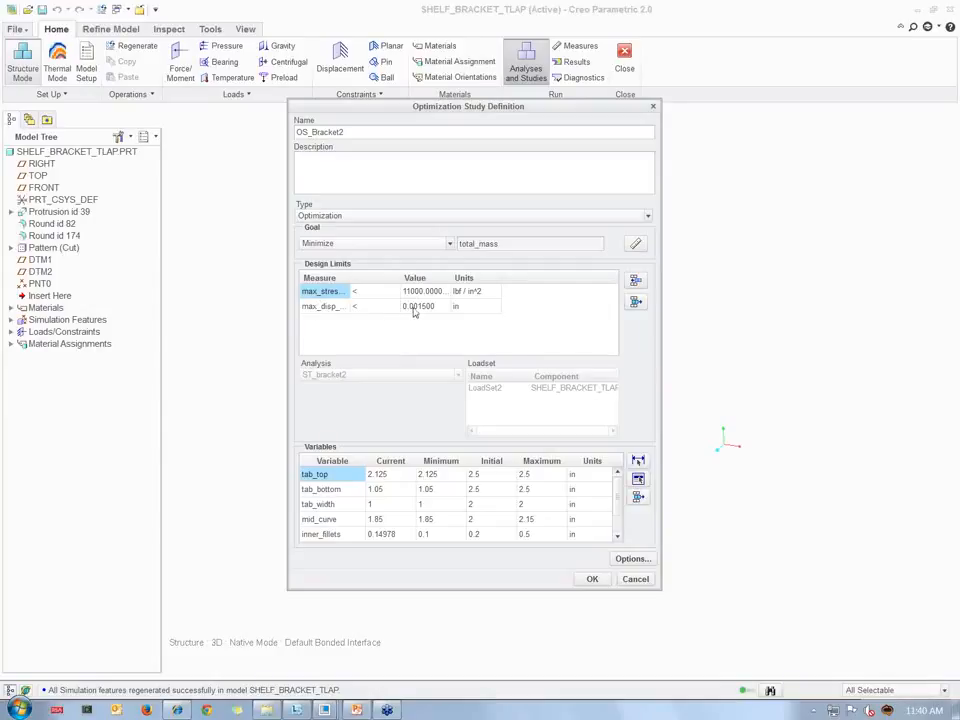
pyautogui.click(590, 579)
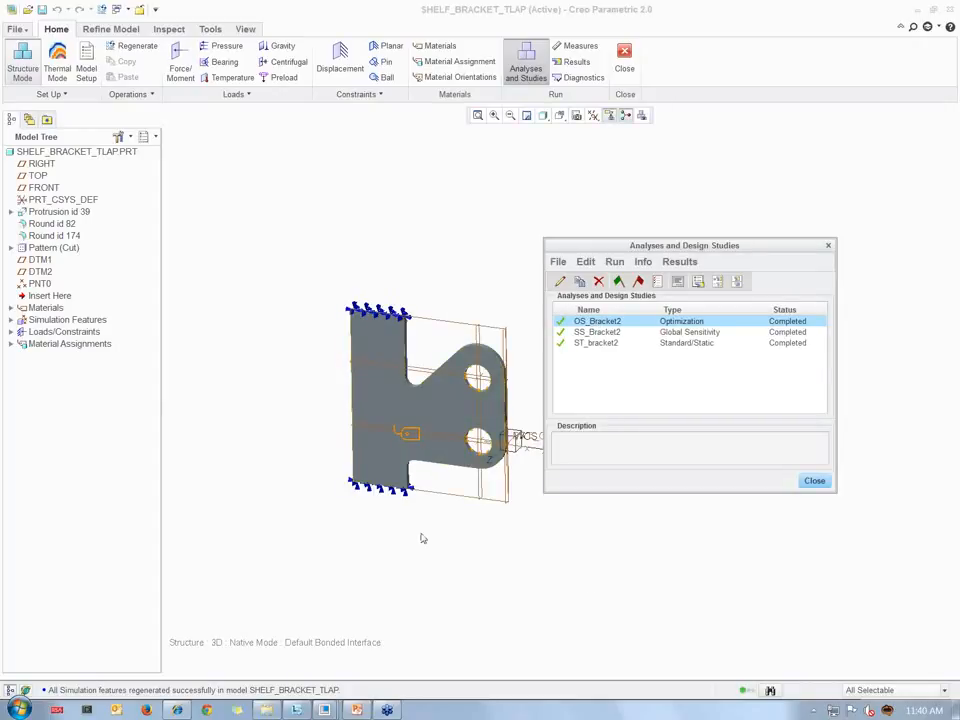
# Examine the OS_Bracket2 run status summary for the iteration parameters, optimization limits, best design found and run completion, then close it
pyautogui.click(680, 283)
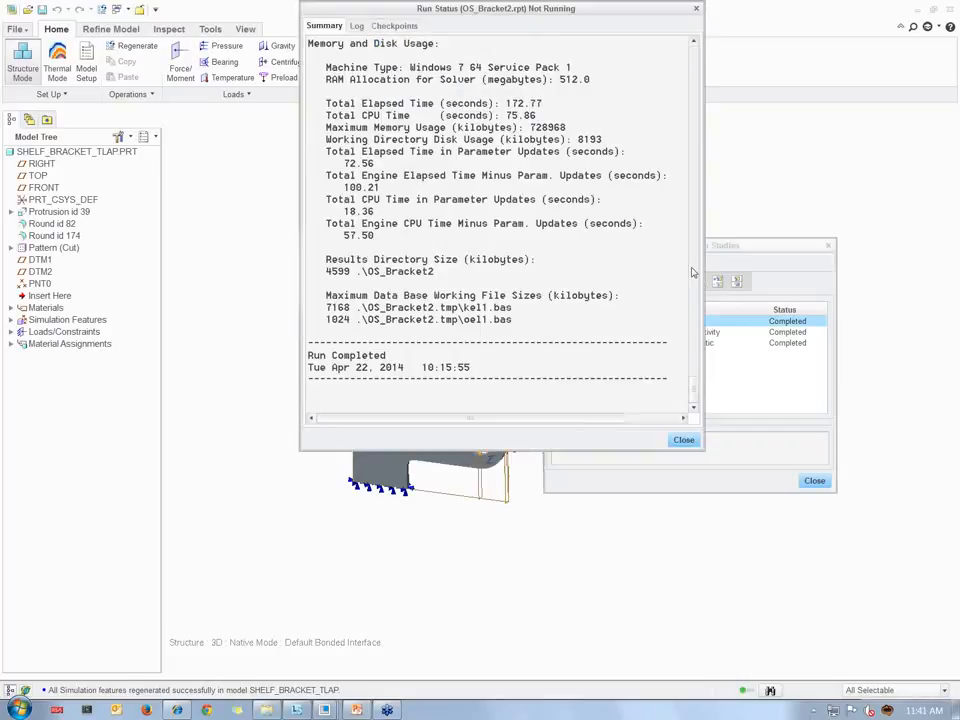
pyautogui.moveTo(690, 344); pyautogui.dragTo(699, 291)
pyautogui.moveTo(340, 248); pyautogui.dragTo(509, 318)
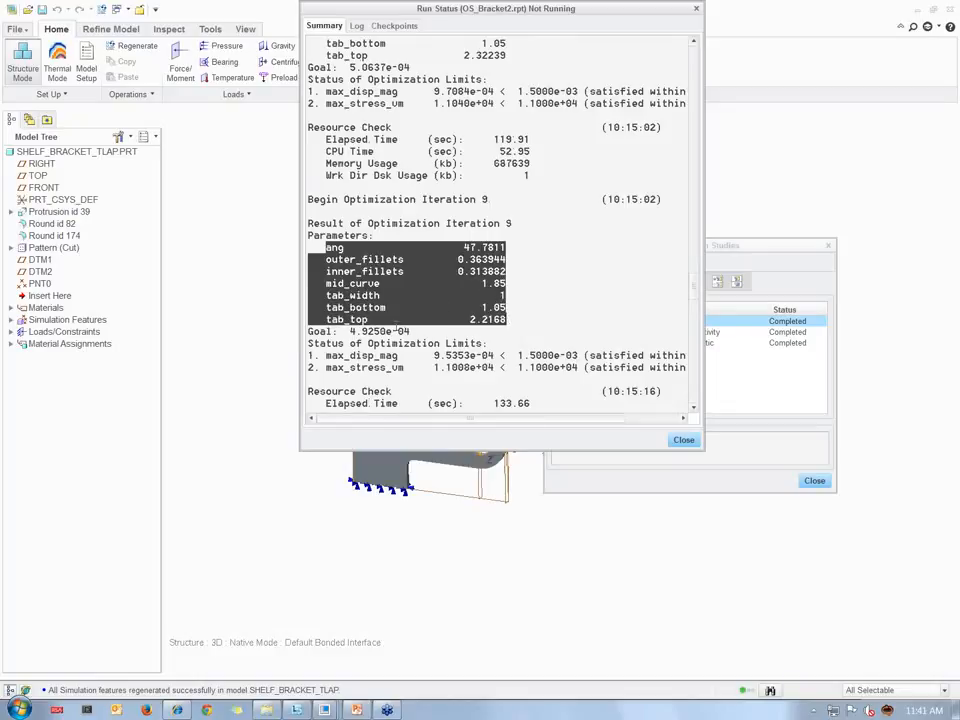
pyautogui.moveTo(695, 292); pyautogui.dragTo(697, 365)
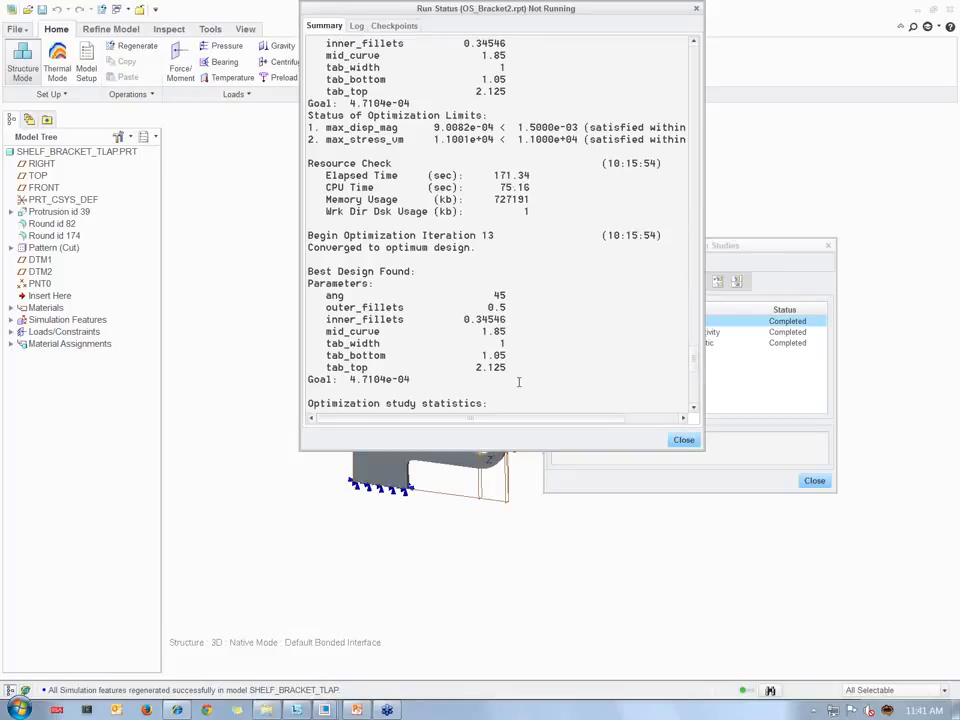
pyautogui.moveTo(694, 364); pyautogui.dragTo(692, 406)
pyautogui.moveTo(489, 374); pyautogui.dragTo(309, 356)
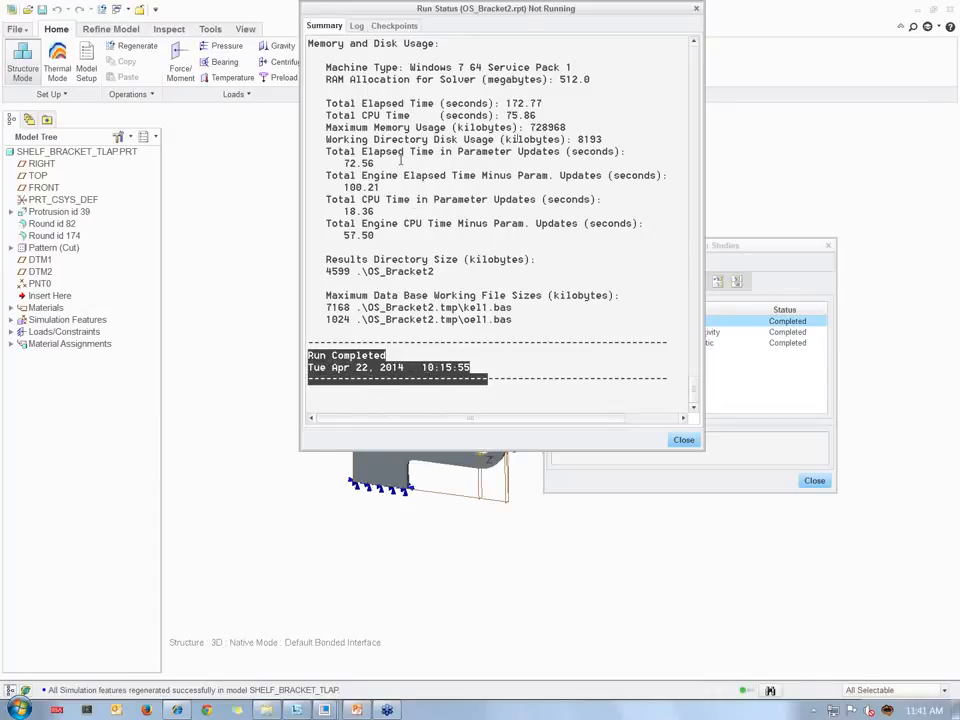
pyautogui.moveTo(694, 387)
pyautogui.mouseDown()
pyautogui.moveTo(698, 354)
pyautogui.moveTo(696, 364)
pyautogui.mouseUp()
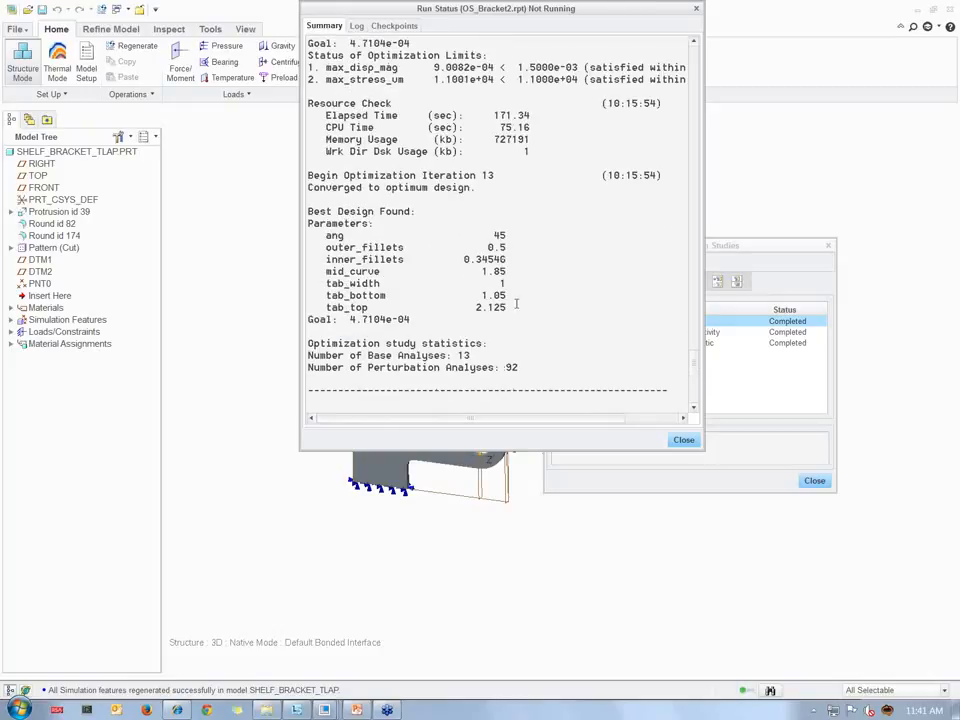
pyautogui.click(681, 440)
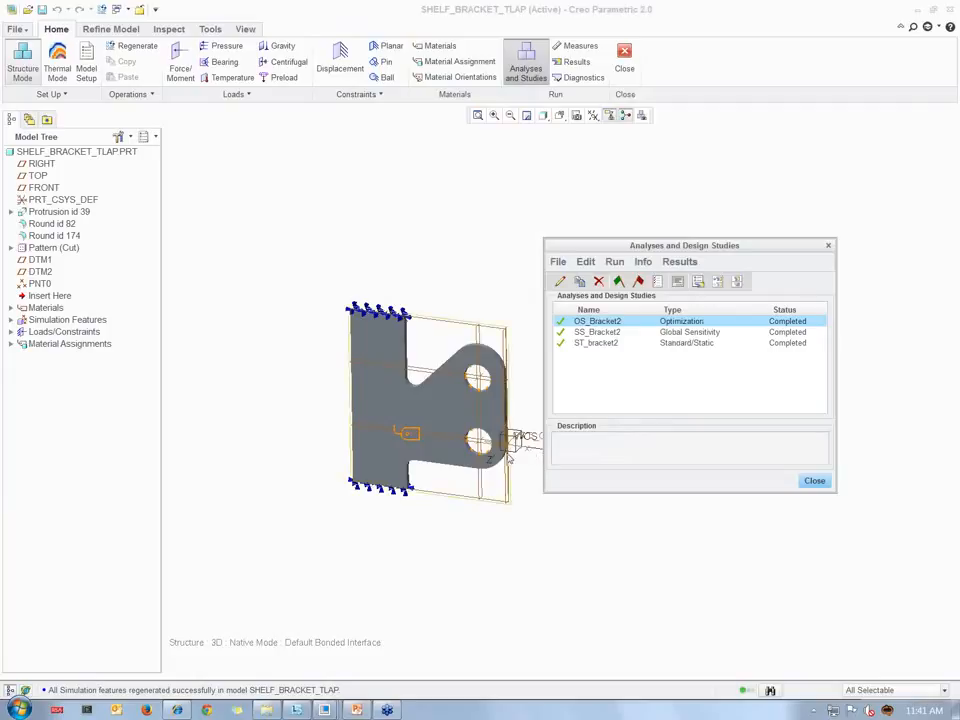
# Review the OS_Bracket2 optimization history shape by shape until all of the bracket's iterations have been shown
pyautogui.click(614, 261)
pyautogui.moveTo(643, 261)
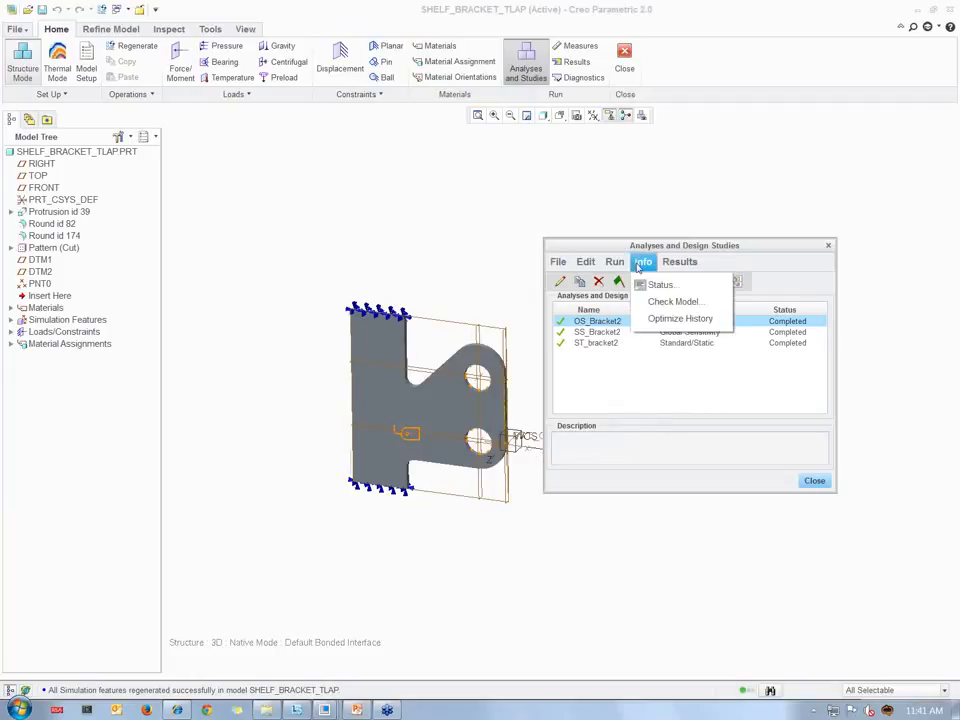
pyautogui.click(657, 319)
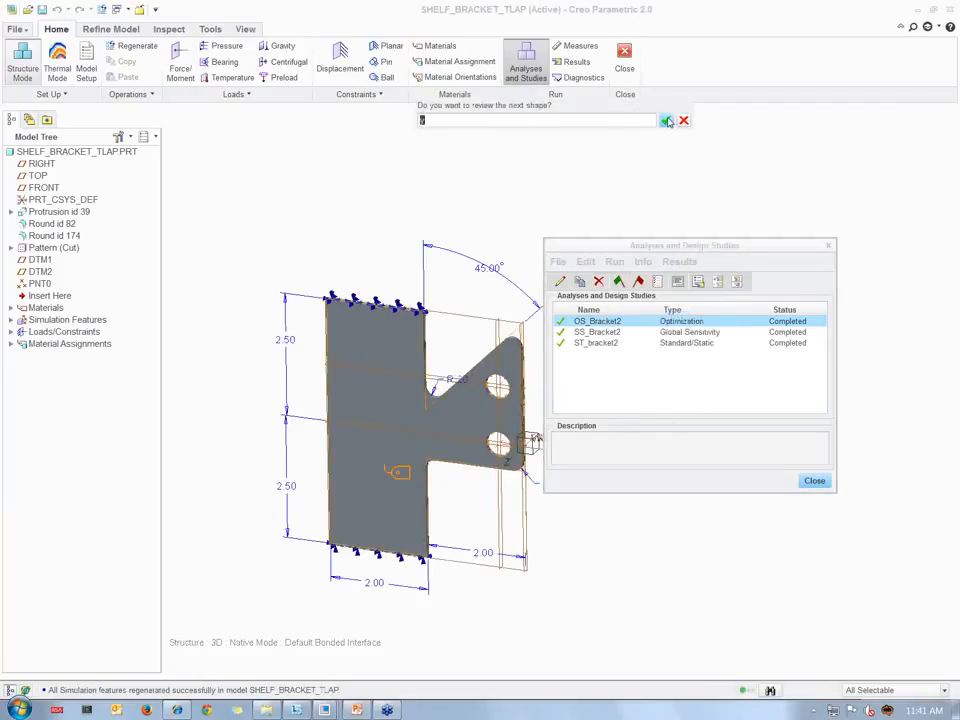
pyautogui.click(667, 121)
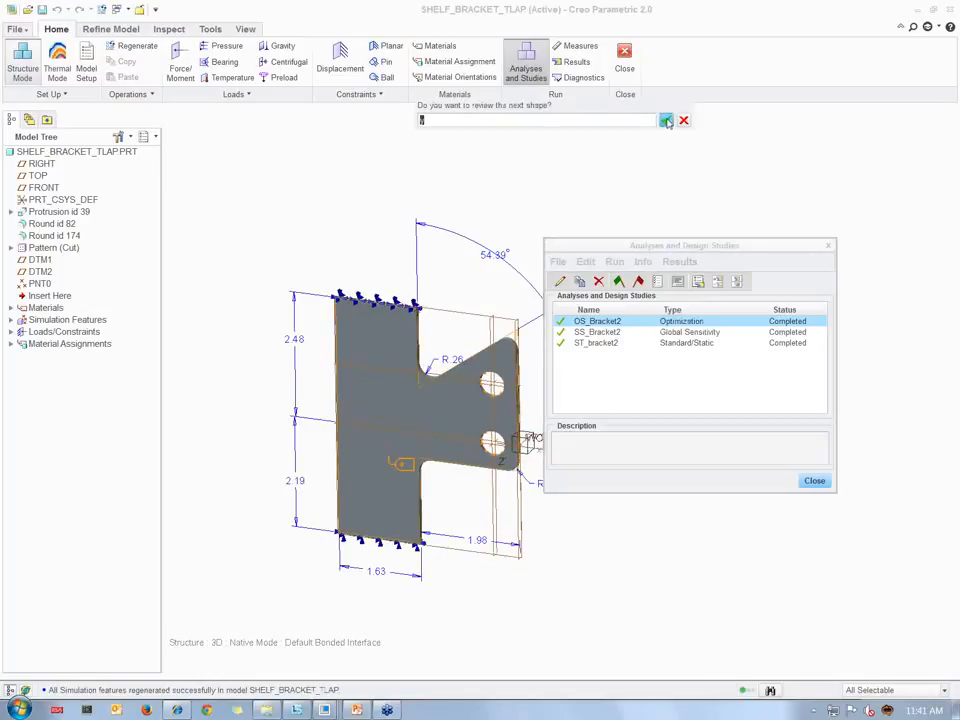
pyautogui.click(664, 121)
pyautogui.click(666, 121)
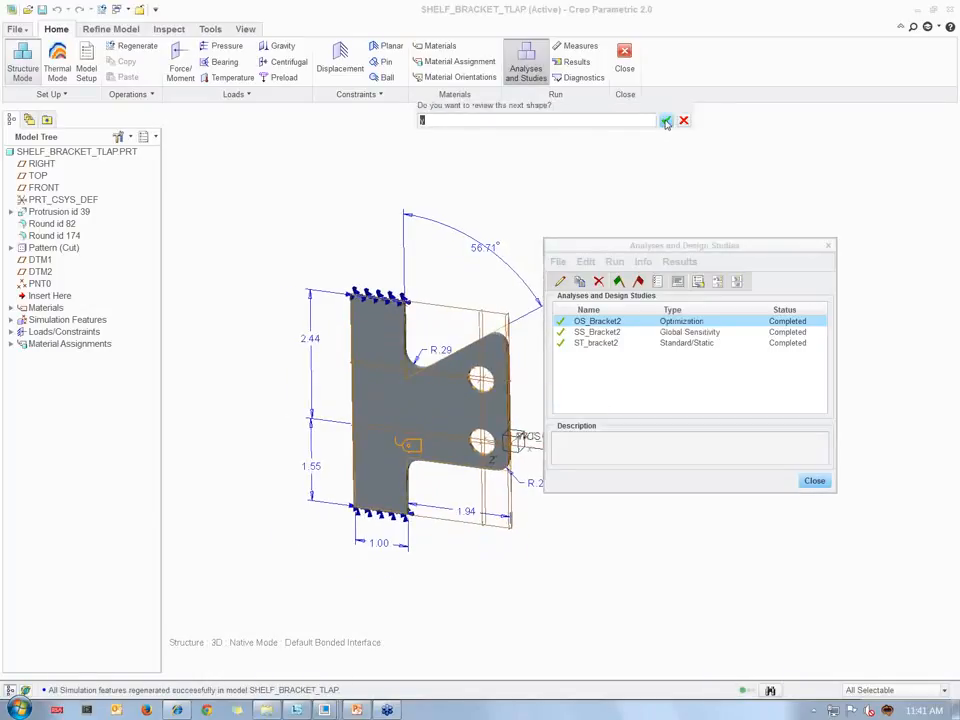
pyautogui.click(666, 121)
pyautogui.click(665, 121)
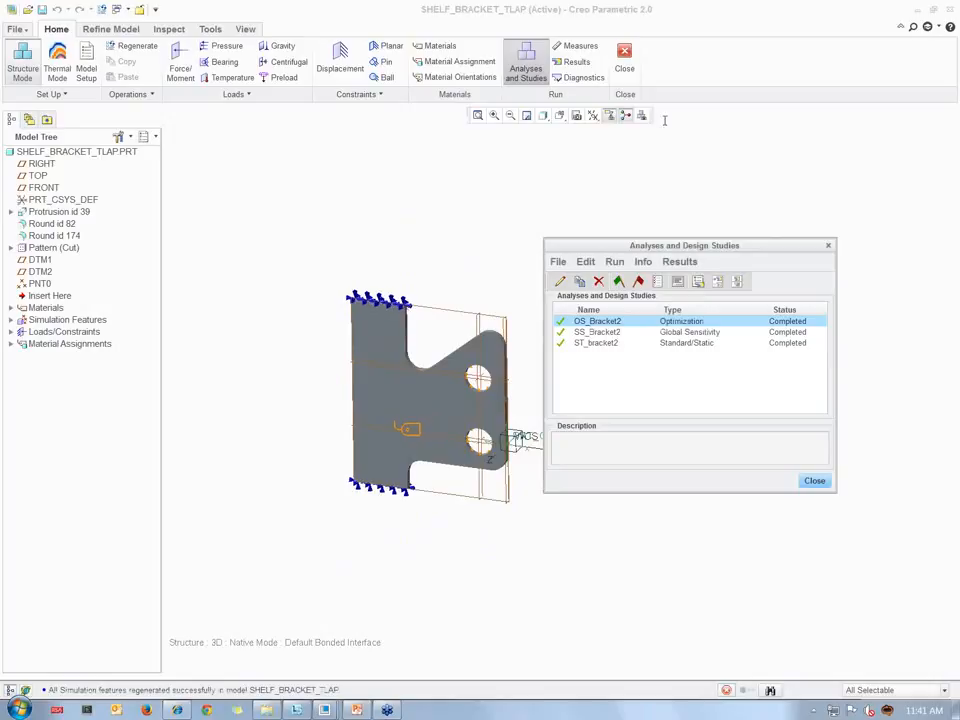
pyautogui.click(665, 121)
pyautogui.click(665, 121)
pyautogui.click(665, 121)
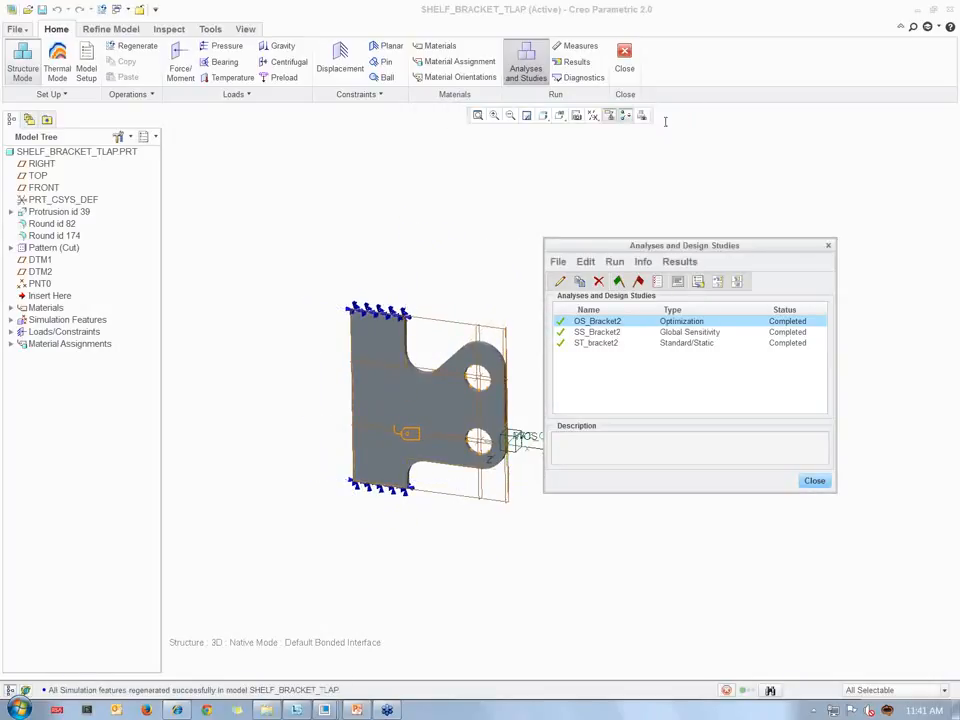
pyautogui.click(665, 121)
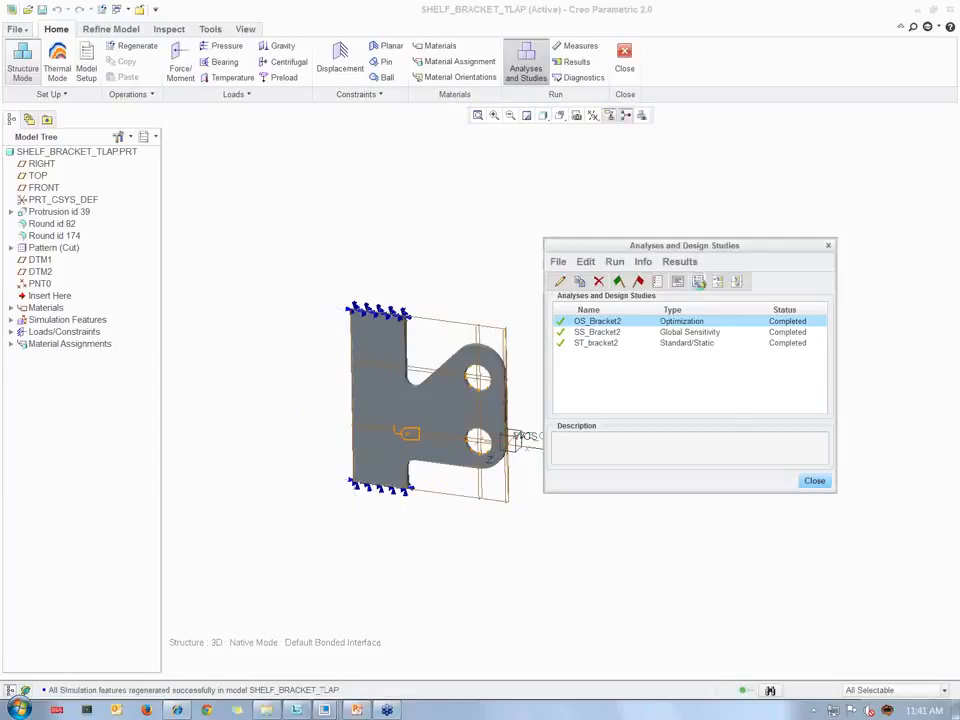
# Show OS_Bracket2's von Mises stress in ksi as a deformed, continuous-tone fringe plot with 15 legend levels
pyautogui.click(699, 281)
pyautogui.click(487, 404)
pyautogui.moveTo(606, 446); pyautogui.dragTo(606, 430)
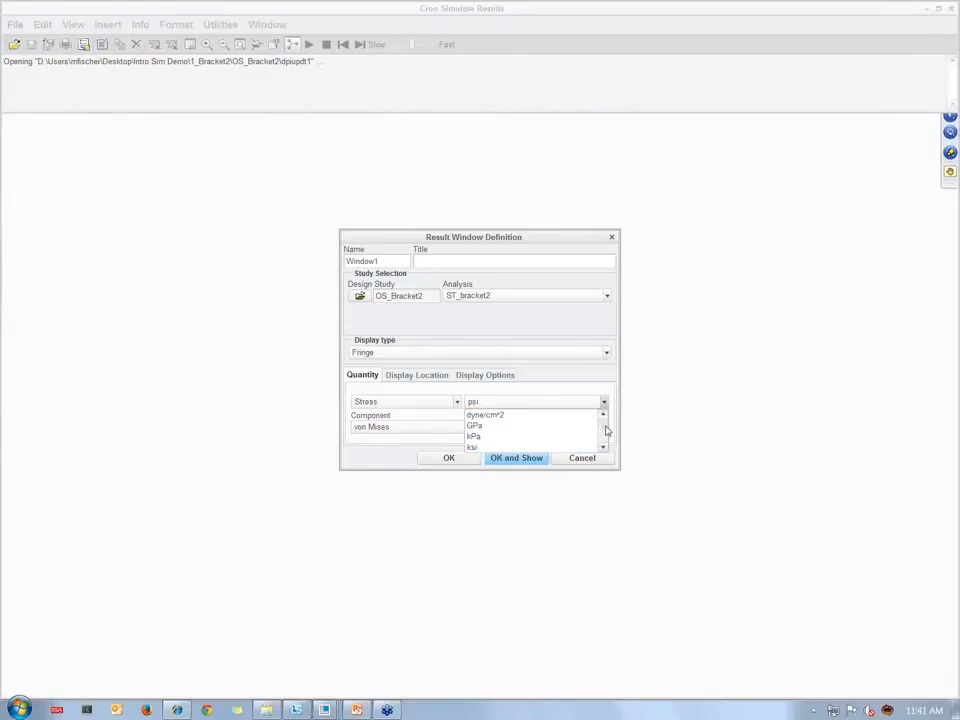
pyautogui.click(519, 447)
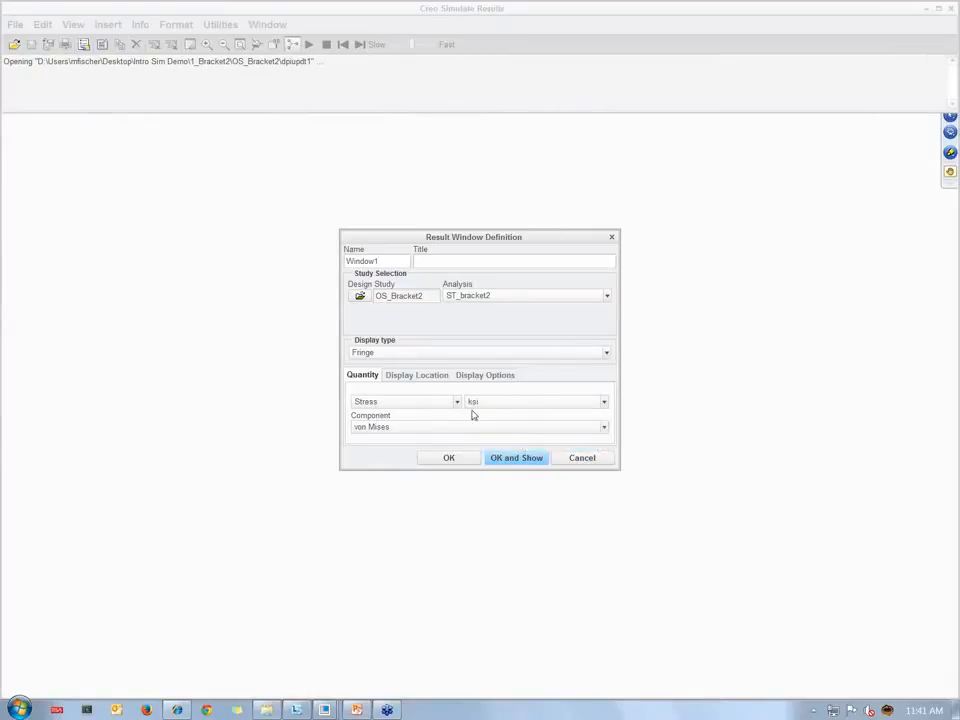
pyautogui.click(499, 377)
pyautogui.click(416, 395)
pyautogui.click(448, 403)
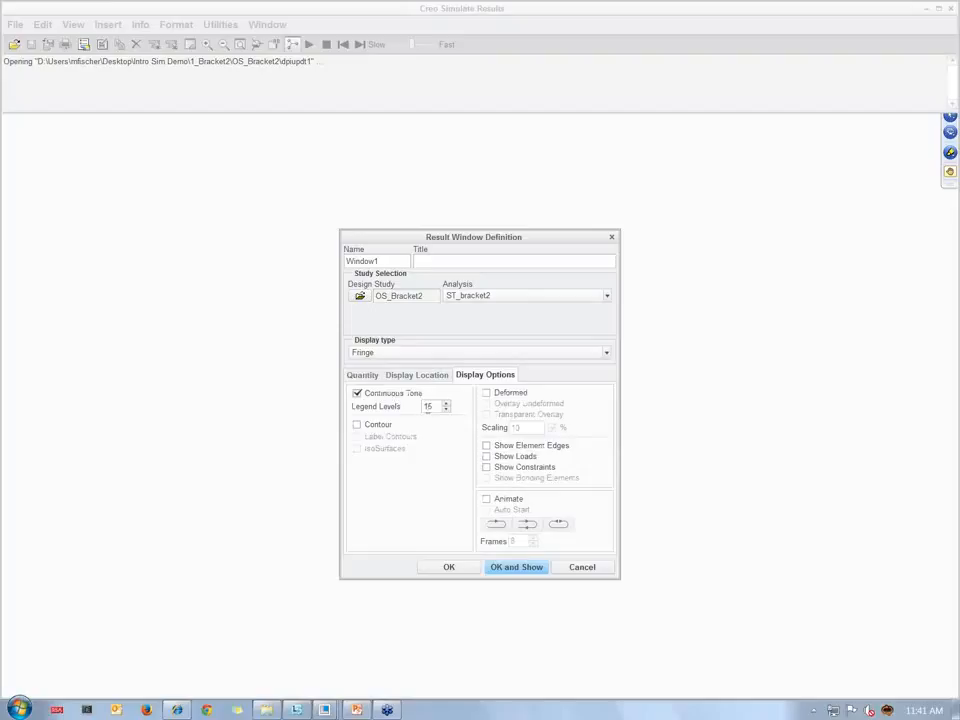
pyautogui.click(486, 393)
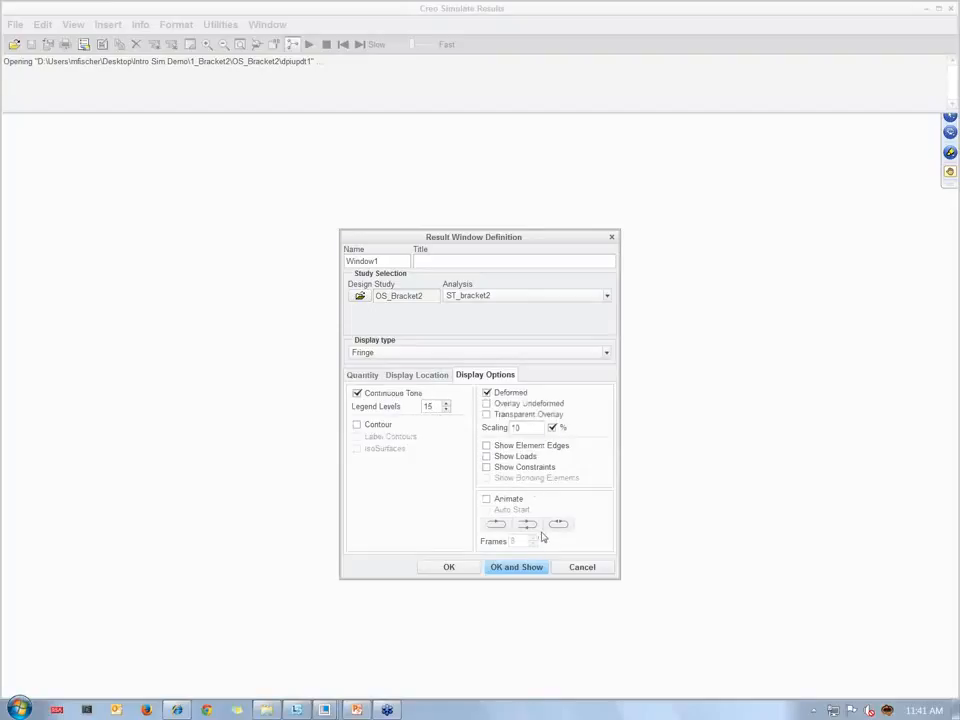
pyautogui.click(522, 567)
pyautogui.scroll(-5, 416, 465)
pyautogui.moveTo(416, 465)
pyautogui.mouseDown(button='middle')
pyautogui.moveTo(418, 416)
pyautogui.moveTo(426, 429)
pyautogui.moveTo(470, 401)
pyautogui.moveTo(467, 390)
pyautogui.mouseUp(button='middle')
pyautogui.scroll(4, 426, 429)
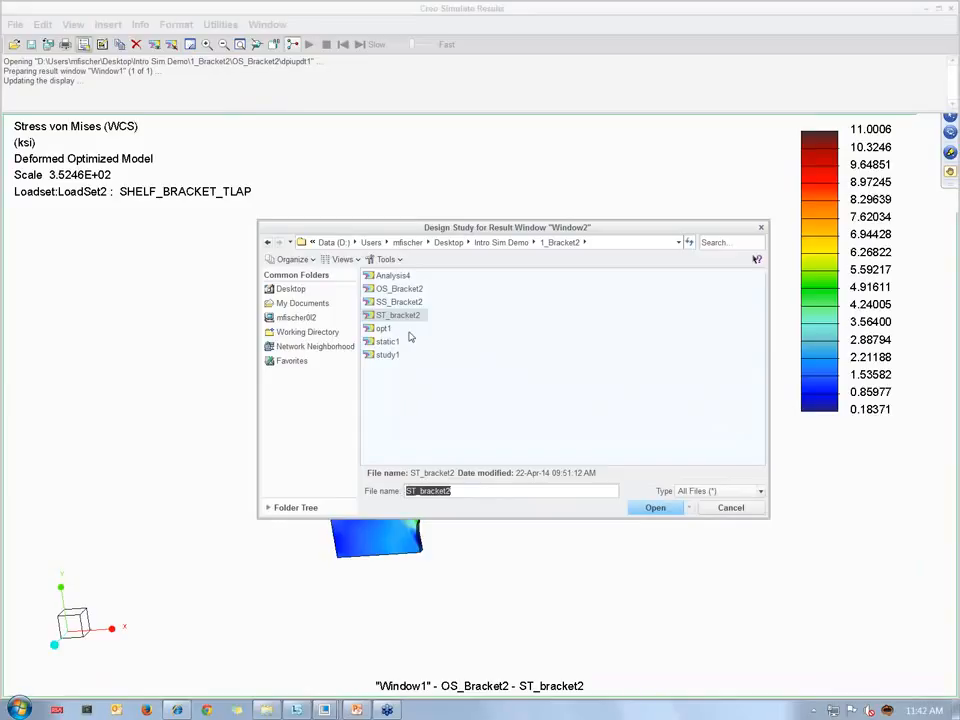
# Add a second result window for ST_bracket2 showing von Mises stress in ksi, deformed, with continuous tone and 15 legend levels
pyautogui.doubleClick(402, 316)
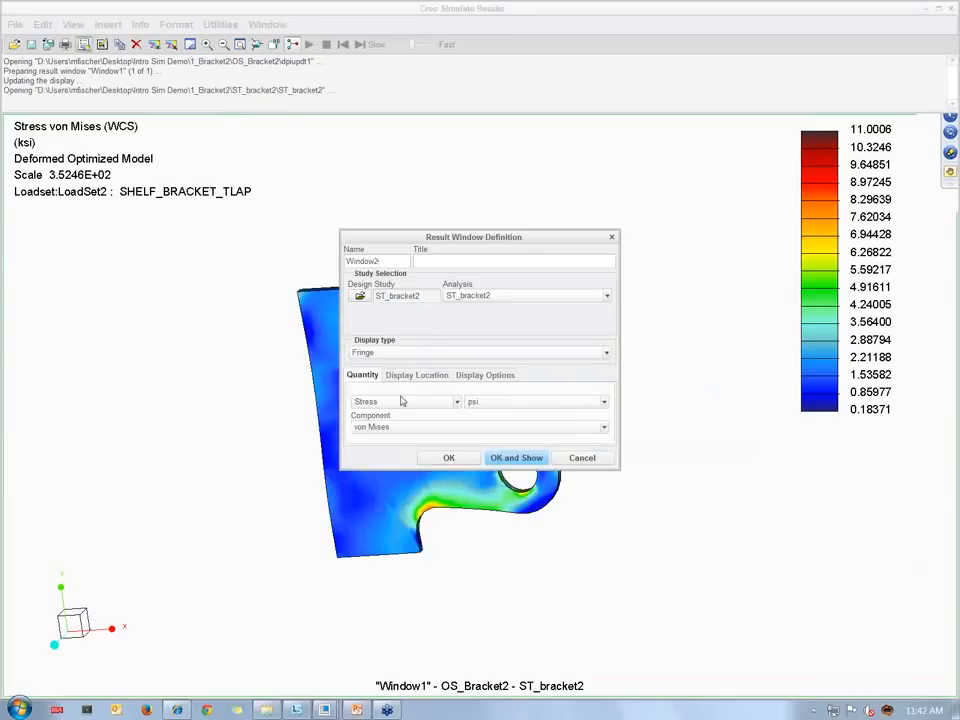
pyautogui.click(540, 401)
pyautogui.scroll(-2, 600, 437)
pyautogui.click(590, 436)
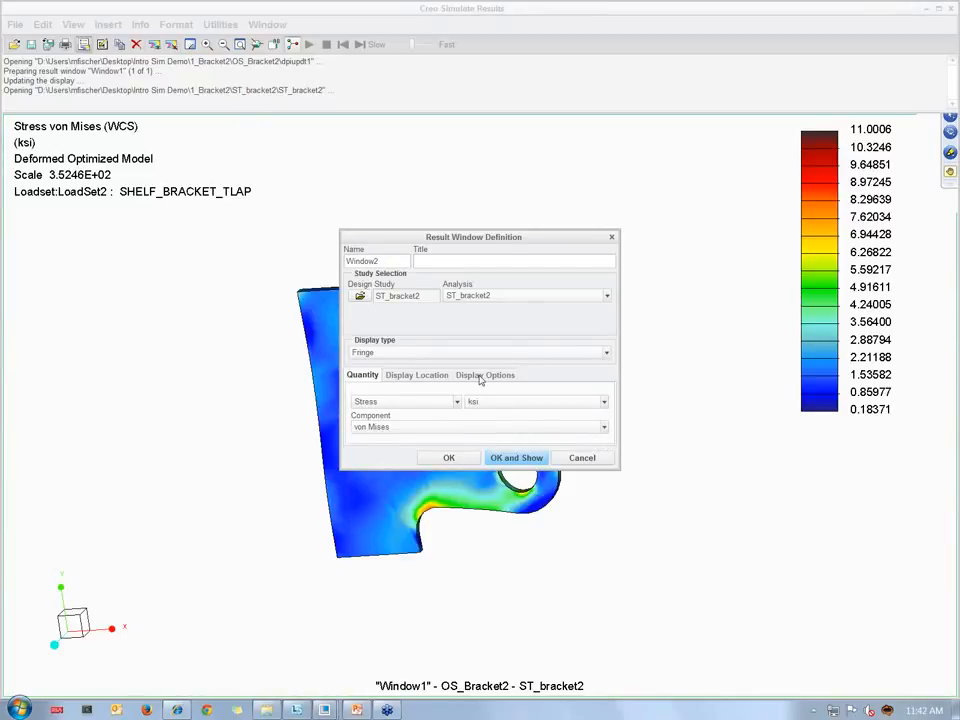
pyautogui.click(484, 374)
pyautogui.click(448, 403)
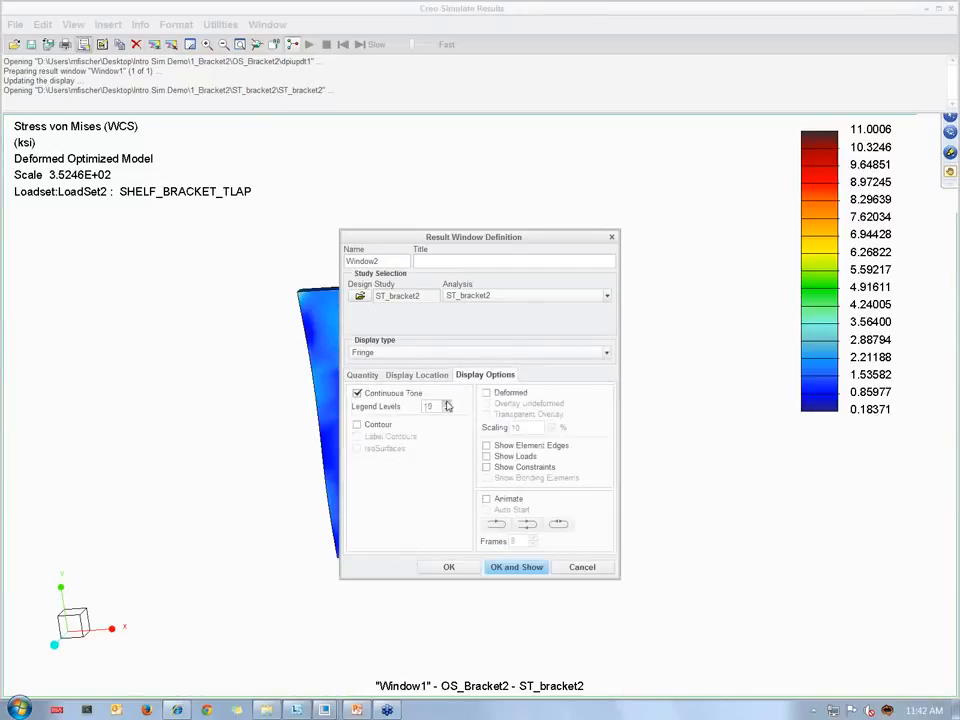
pyautogui.click(486, 392)
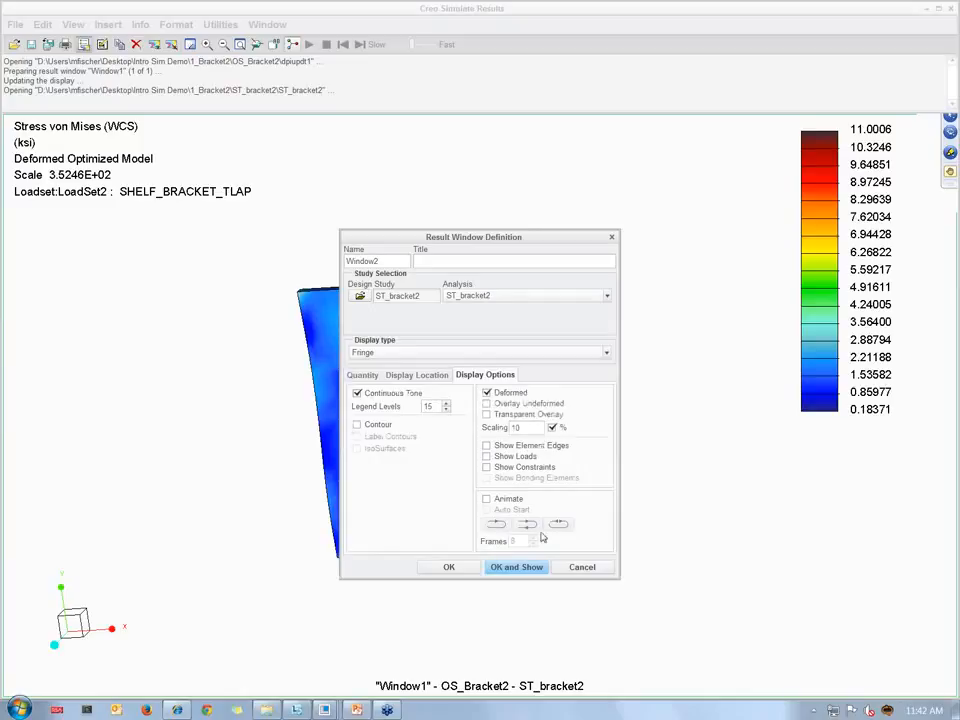
pyautogui.click(516, 567)
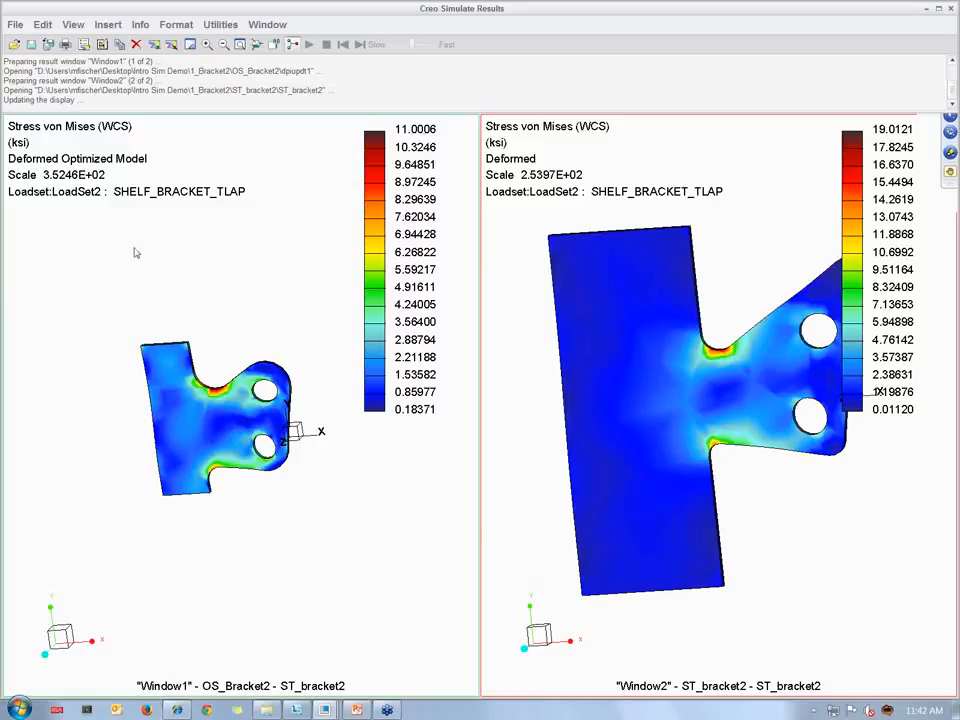
# Change the OS_Bracket2 result window's quantity to Displacement magnitude in inches and show it
pyautogui.click(101, 44)
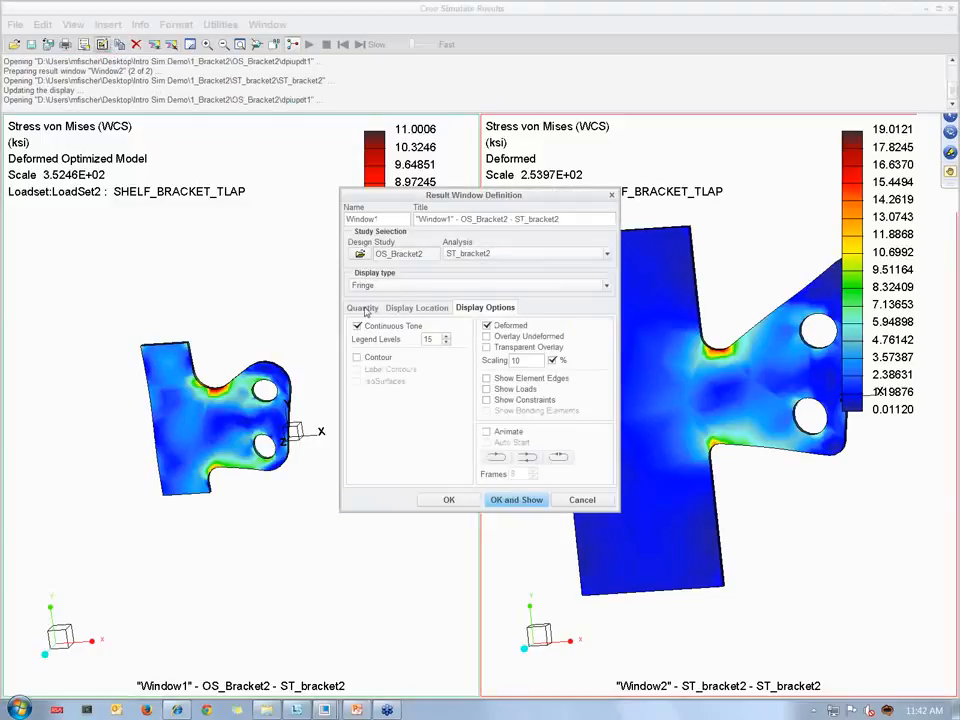
pyautogui.click(363, 308)
pyautogui.click(385, 334)
pyautogui.click(377, 356)
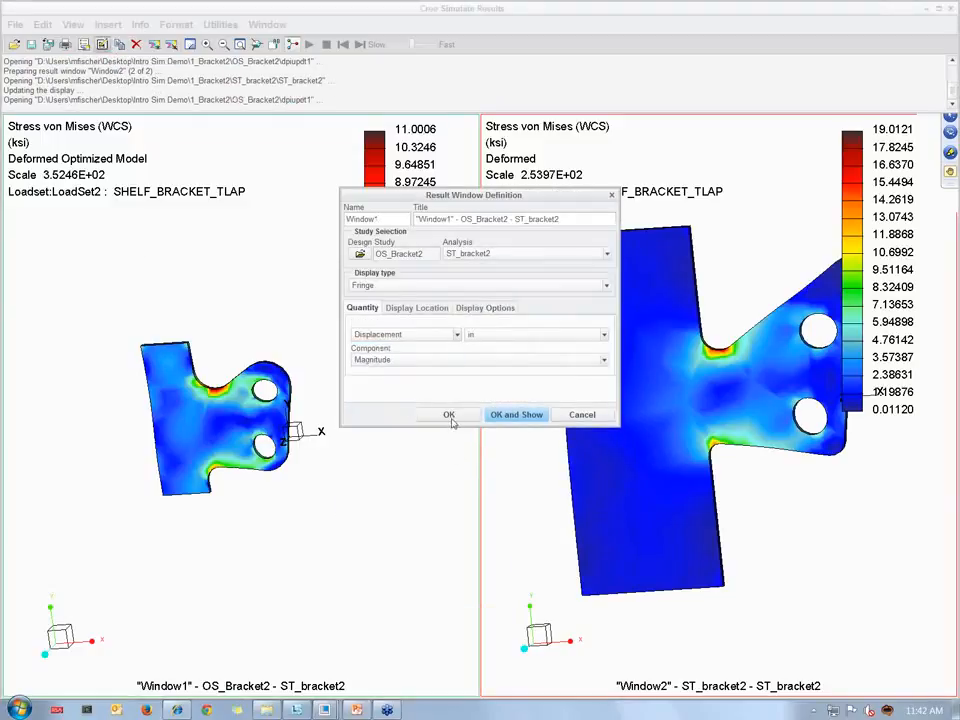
pyautogui.click(508, 417)
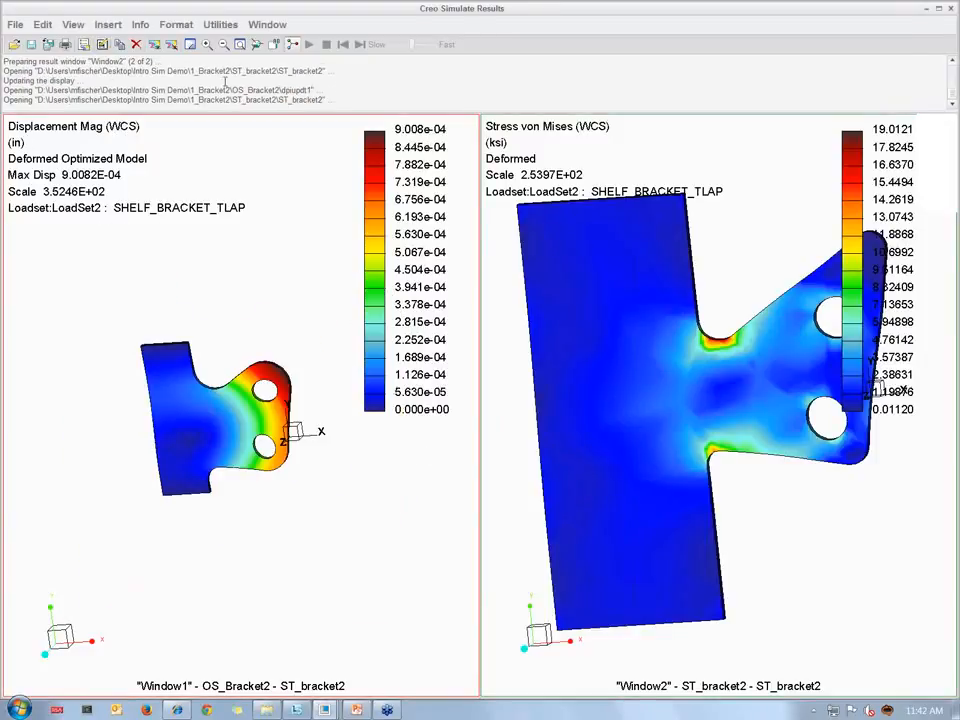
# Change the ST_bracket2 result window's quantity to Displacement magnitude in inches for comparison with the optimized bracket
pyautogui.click(102, 44)
pyautogui.click(363, 308)
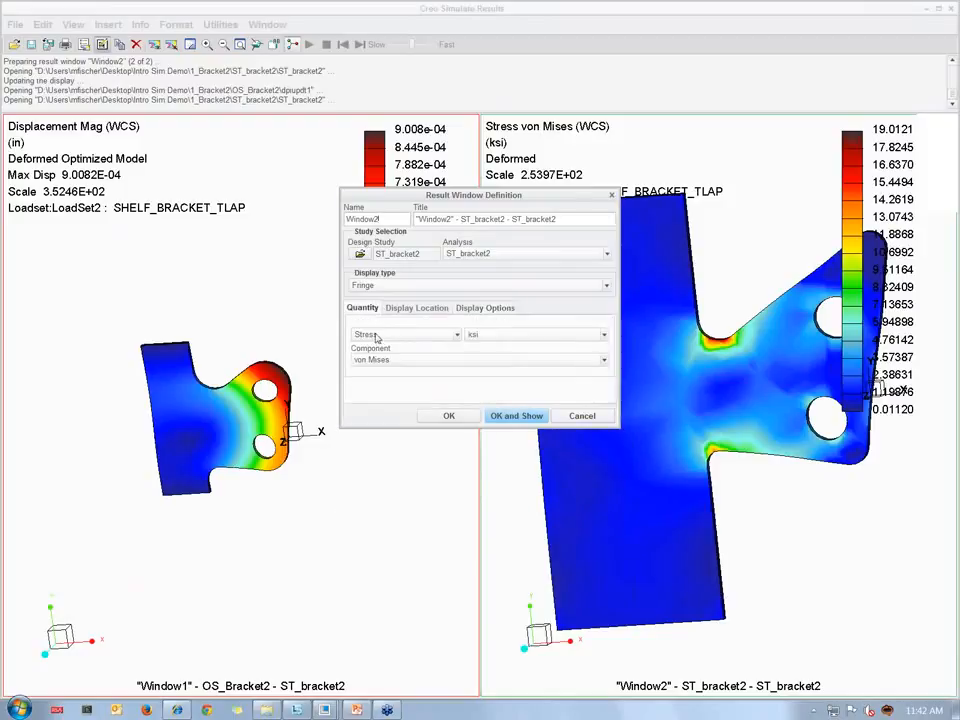
pyautogui.click(380, 334)
pyautogui.click(376, 357)
pyautogui.click(515, 415)
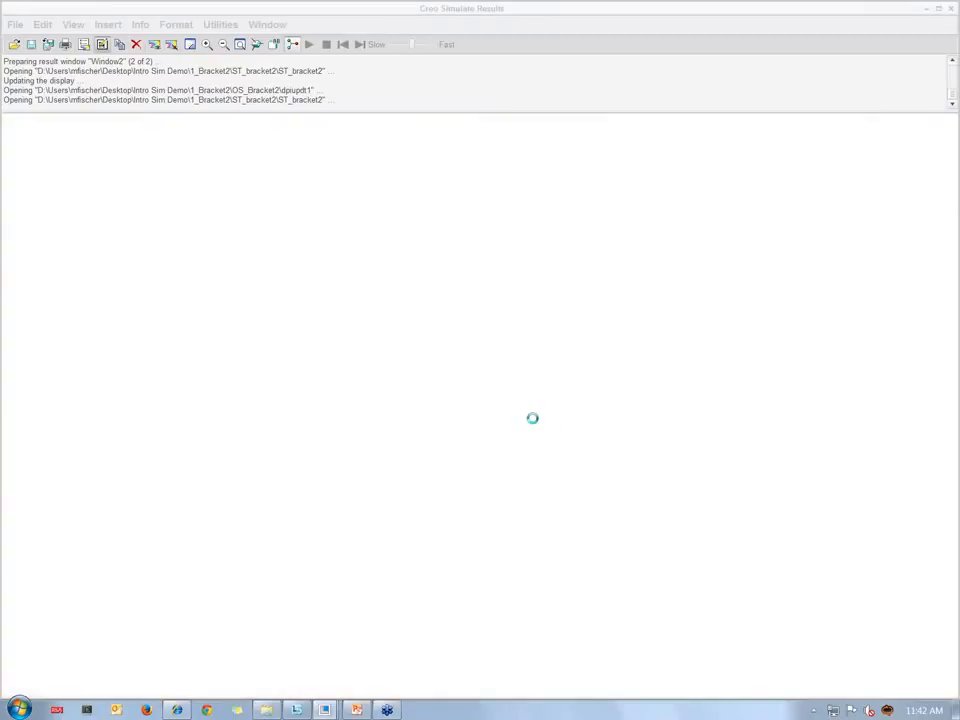
pyautogui.moveTo(691, 472); pyautogui.dragTo(783, 494, button='middle')
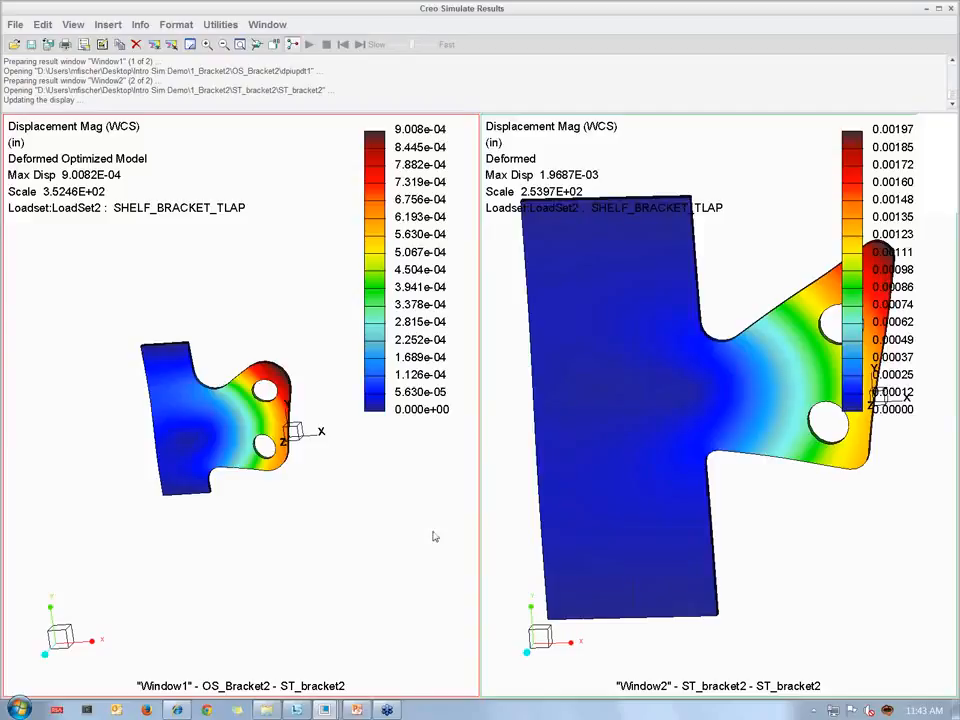
# Close the simulation results and the list of studies, and exit Simulate back to the bracket's part model
pyautogui.click(951, 8)
pyautogui.click(478, 369)
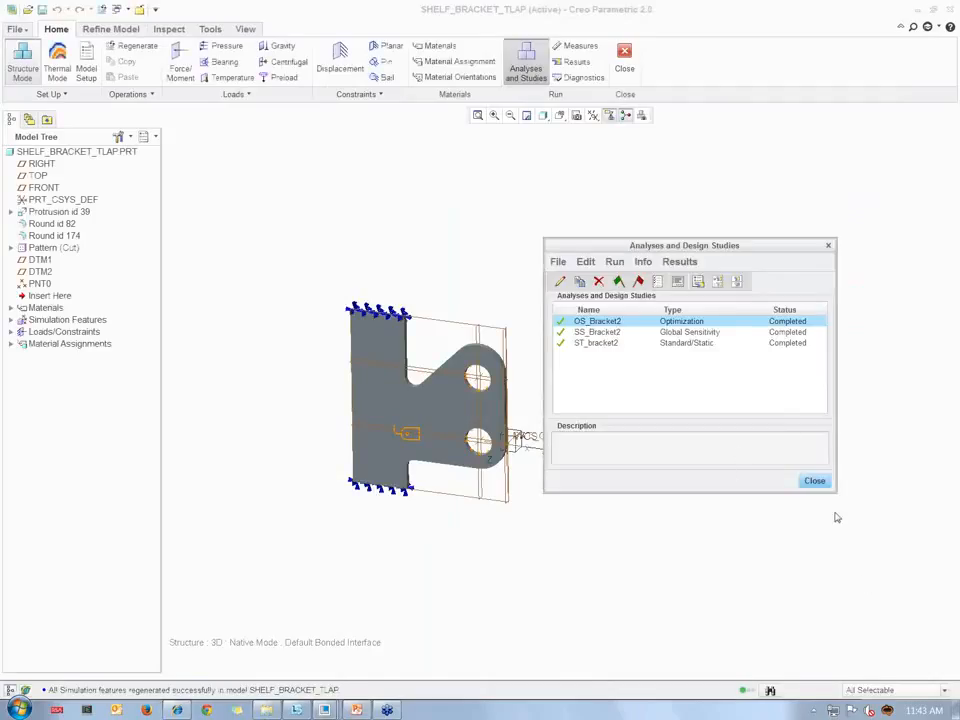
pyautogui.click(815, 481)
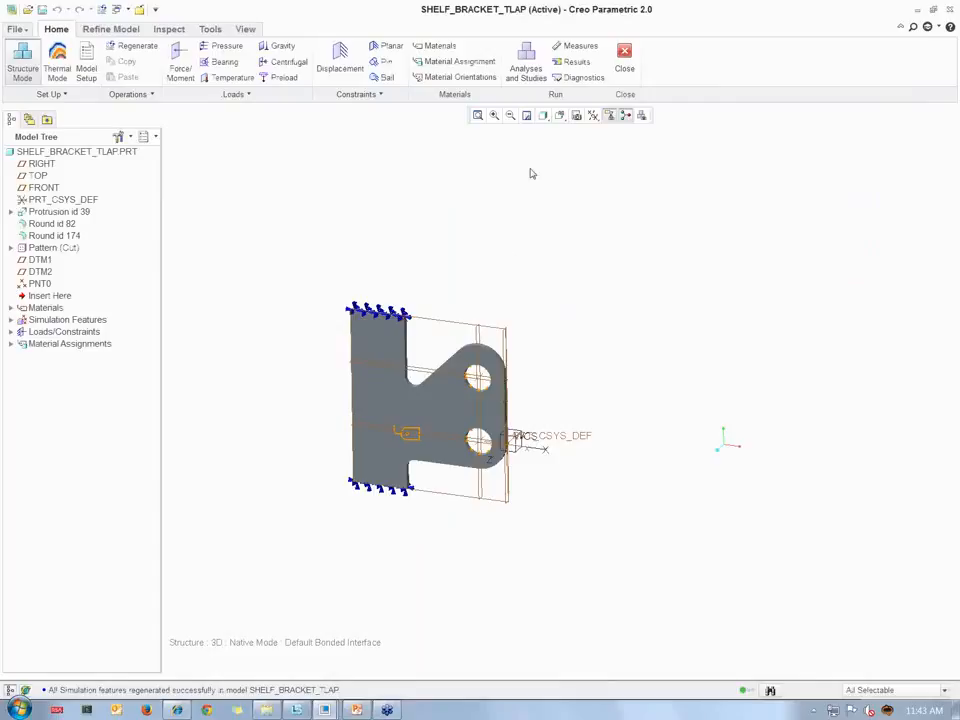
pyautogui.click(625, 56)
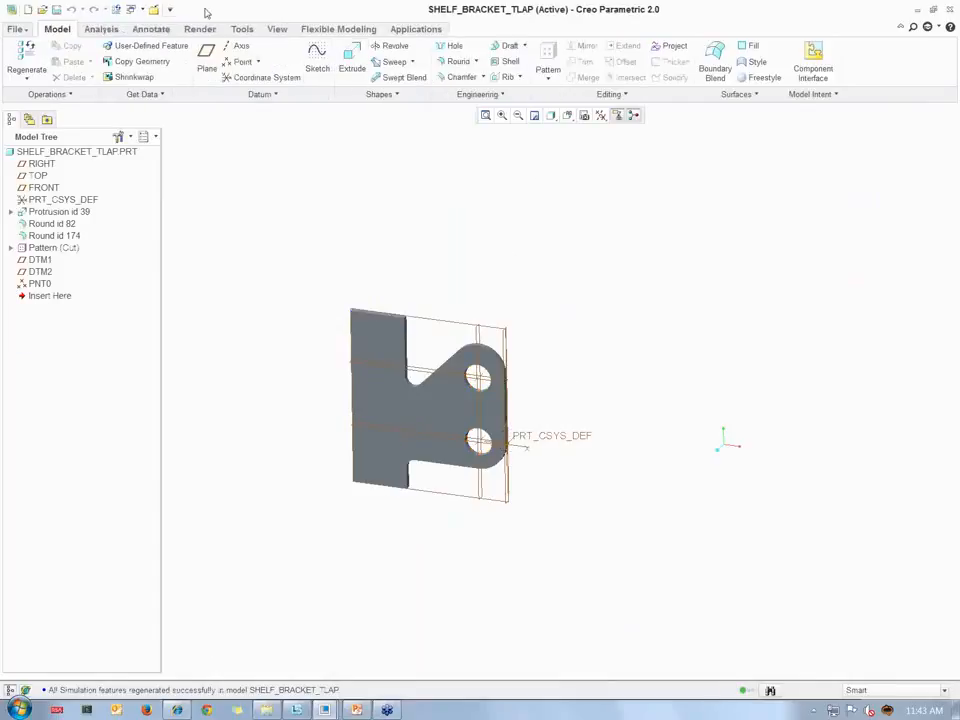
# Close the SHELF_BRACKET_TLAP model and erase all objects not displayed from the session
pyautogui.click(150, 9)
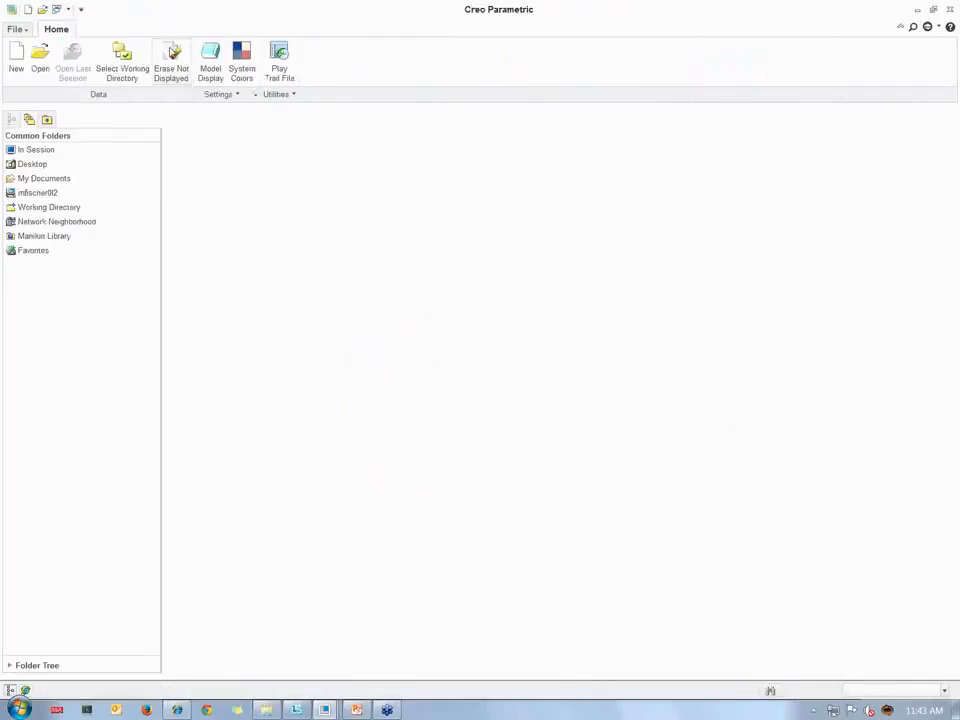
pyautogui.click(171, 62)
pyautogui.press('Return')
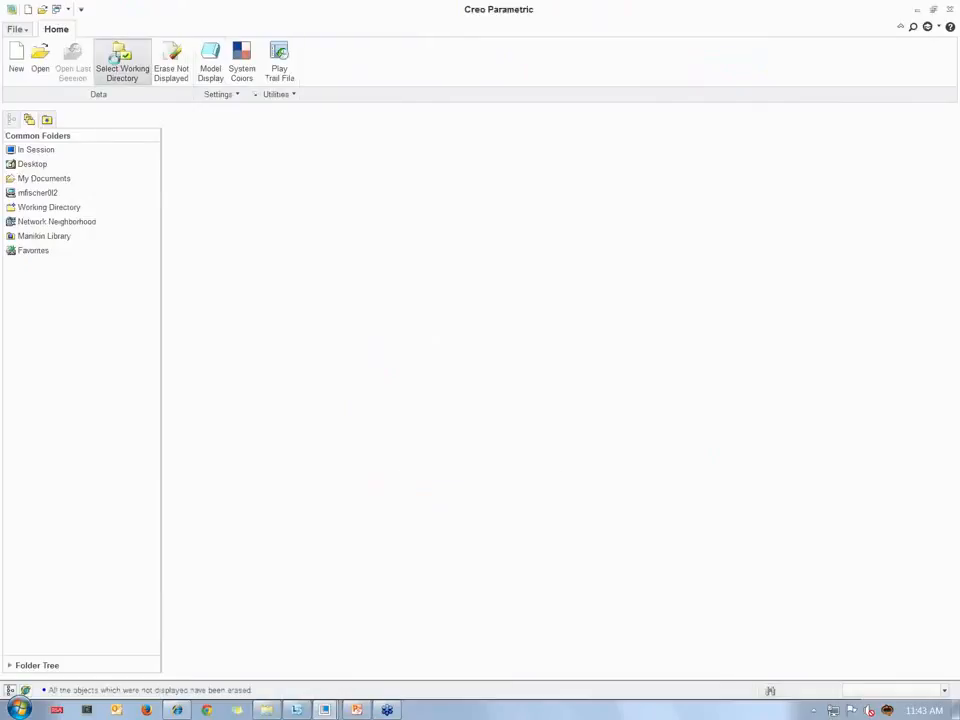
# Set the working directory to the 3_Rubber_Stopper folder inside Intro Sim Demo
pyautogui.click(121, 62)
pyautogui.click(502, 242)
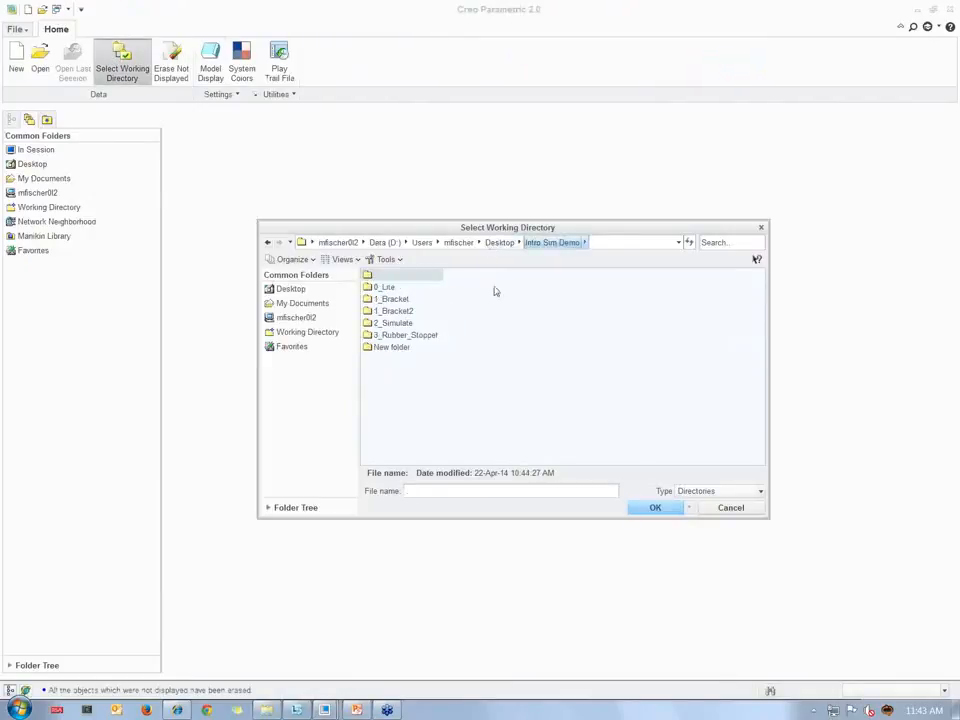
pyautogui.doubleClick(393, 338)
pyautogui.press('Return')
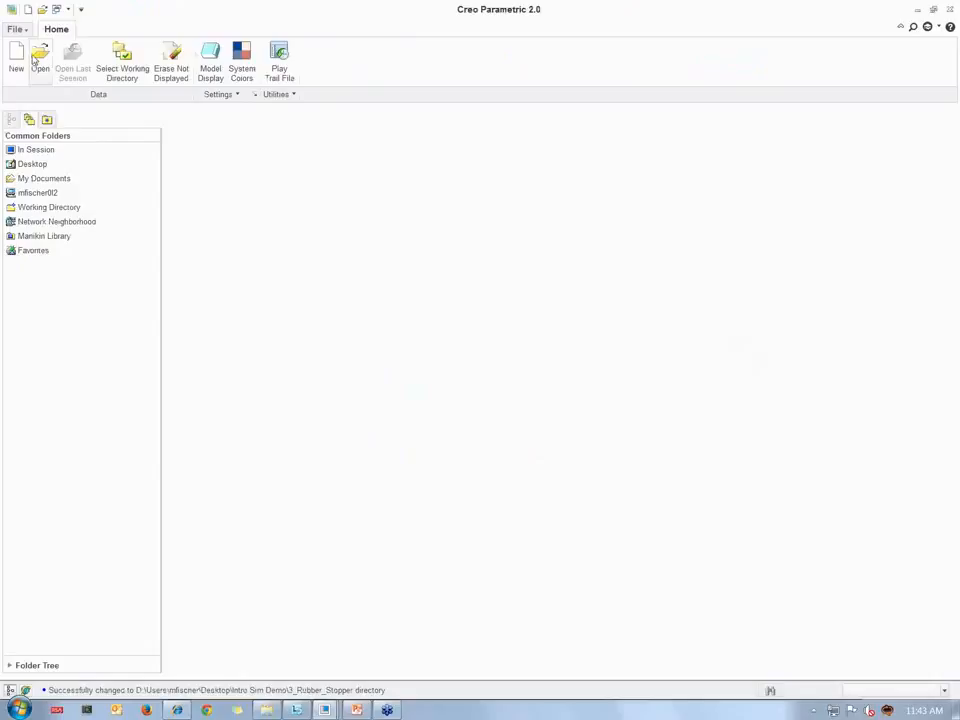
# Open the cont_hyperel_2d_axiss_ymm.asm assembly and examine its damper base, damper rubber and plate from several sides
pyautogui.hotkey('ctrl', 'o')
pyautogui.doubleClick(399, 285)
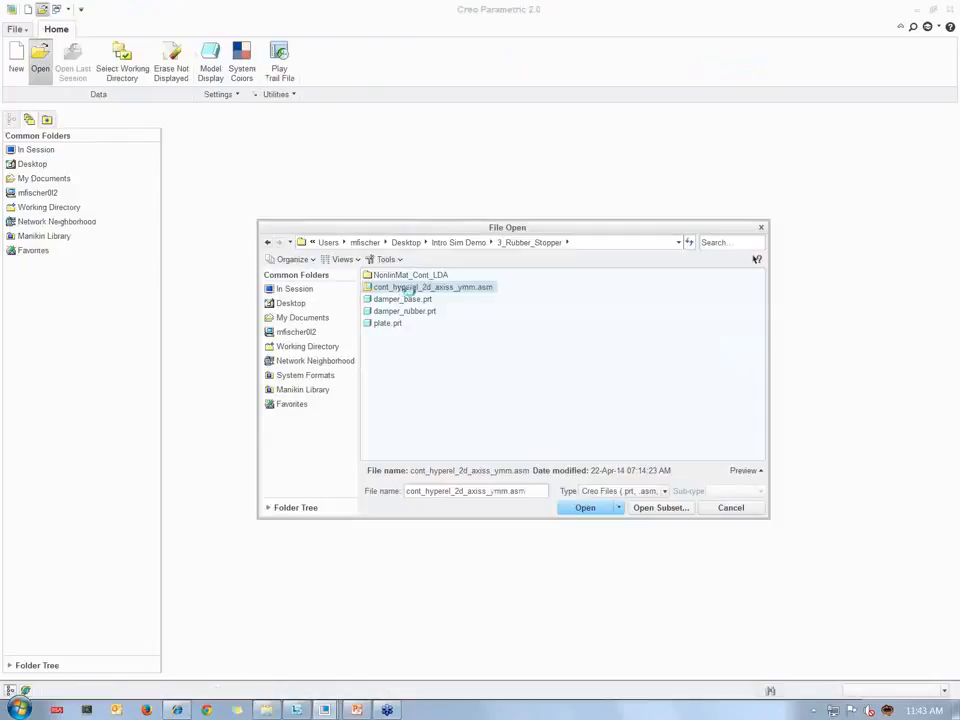
pyautogui.moveTo(724, 489); pyautogui.dragTo(793, 481, button='middle')
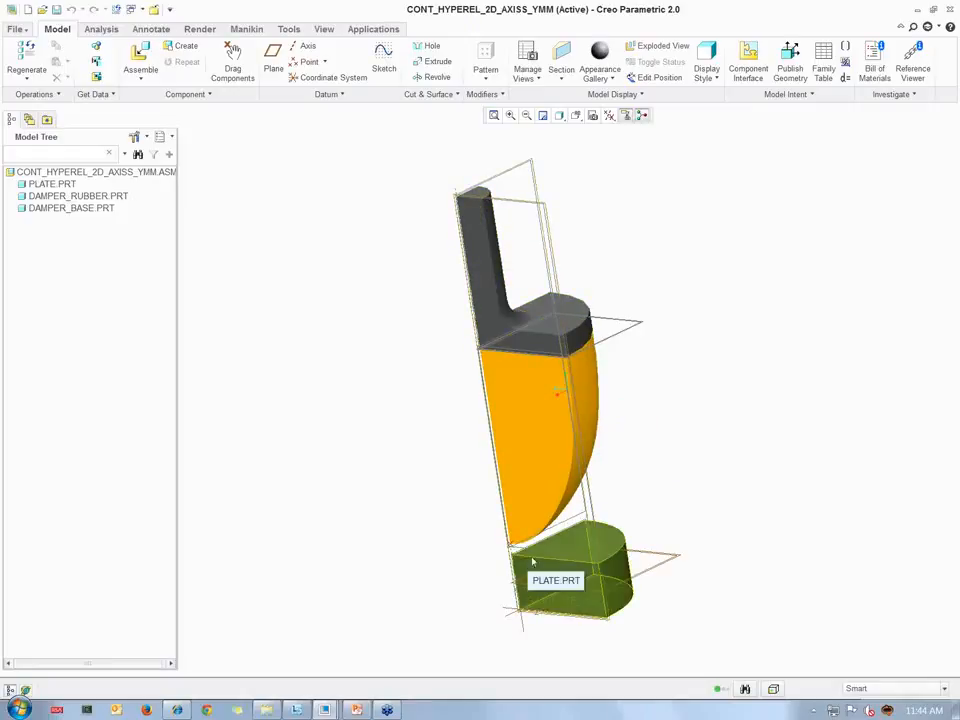
pyautogui.moveTo(566, 602)
pyautogui.mouseDown(button='middle')
pyautogui.moveTo(662, 553)
pyautogui.moveTo(720, 561)
pyautogui.moveTo(844, 534)
pyautogui.moveTo(800, 536)
pyautogui.moveTo(870, 536)
pyautogui.moveTo(827, 542)
pyautogui.moveTo(784, 564)
pyautogui.moveTo(786, 574)
pyautogui.mouseUp(button='middle')
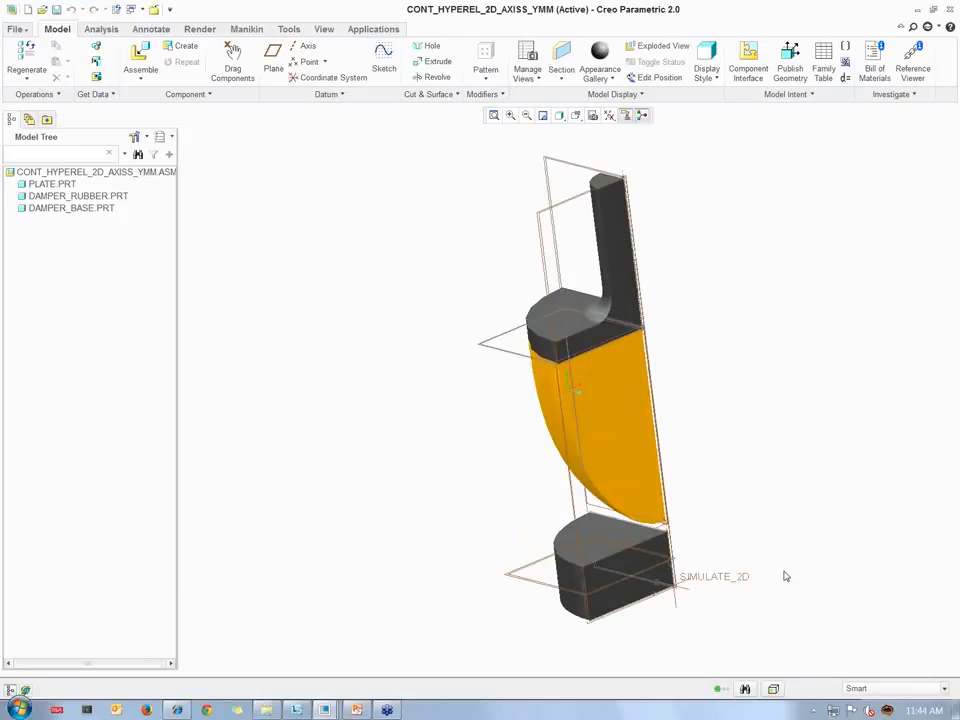
pyautogui.moveTo(785, 576)
pyautogui.mouseDown(button='middle')
pyautogui.moveTo(825, 536)
pyautogui.moveTo(891, 527)
pyautogui.moveTo(909, 566)
pyautogui.mouseUp(button='middle')
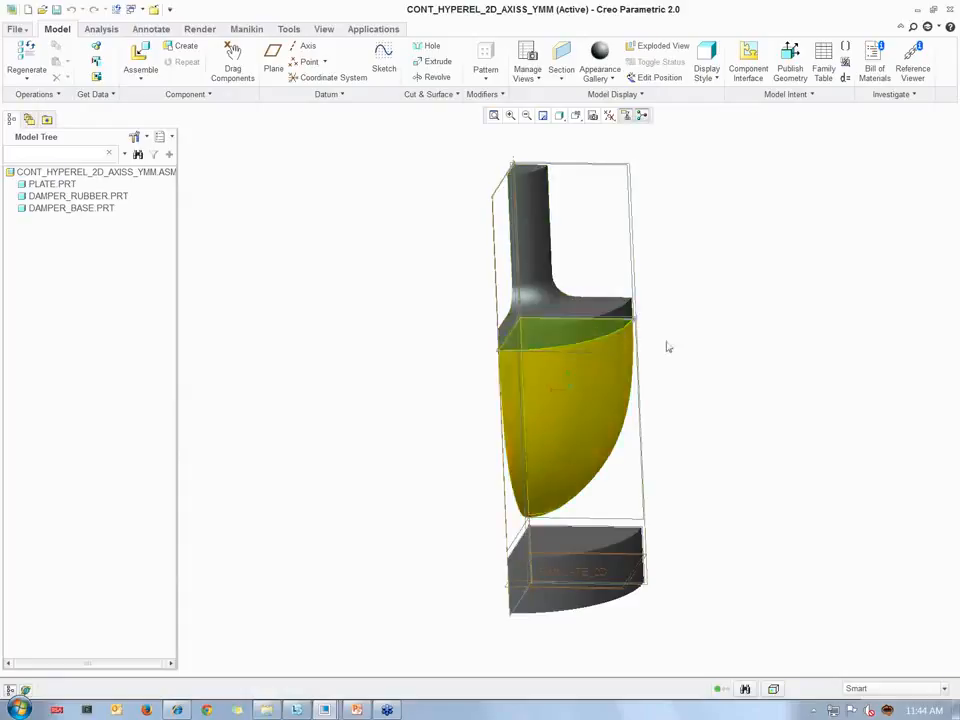
pyautogui.moveTo(726, 396); pyautogui.dragTo(776, 424, button='middle')
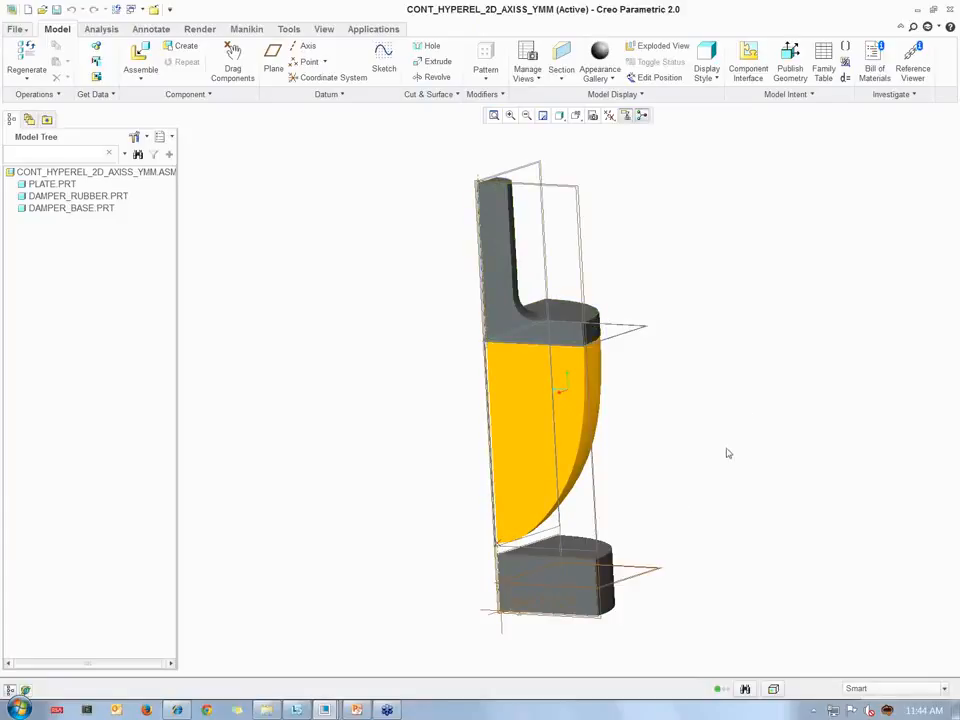
# Examine the rubber stopper assembly from the back and the cut side, open it in Simulate, and view its simulation features
pyautogui.moveTo(724, 495); pyautogui.dragTo(580, 520, button='middle')
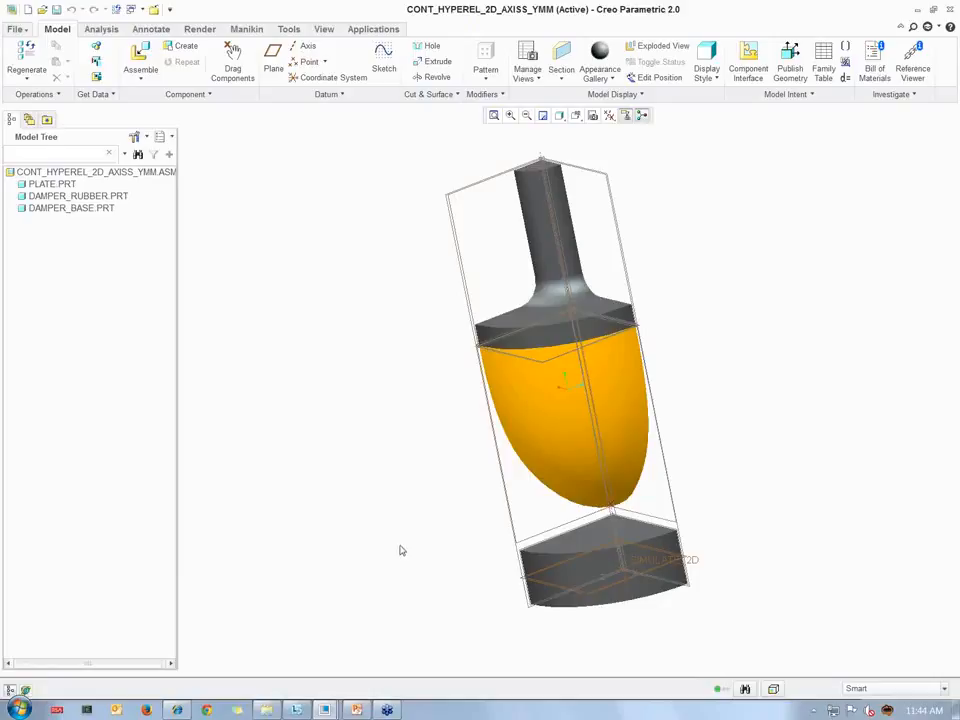
pyautogui.moveTo(404, 543)
pyautogui.mouseDown(button='middle')
pyautogui.moveTo(480, 493)
pyautogui.moveTo(628, 497)
pyautogui.moveTo(686, 469)
pyautogui.mouseUp(button='middle')
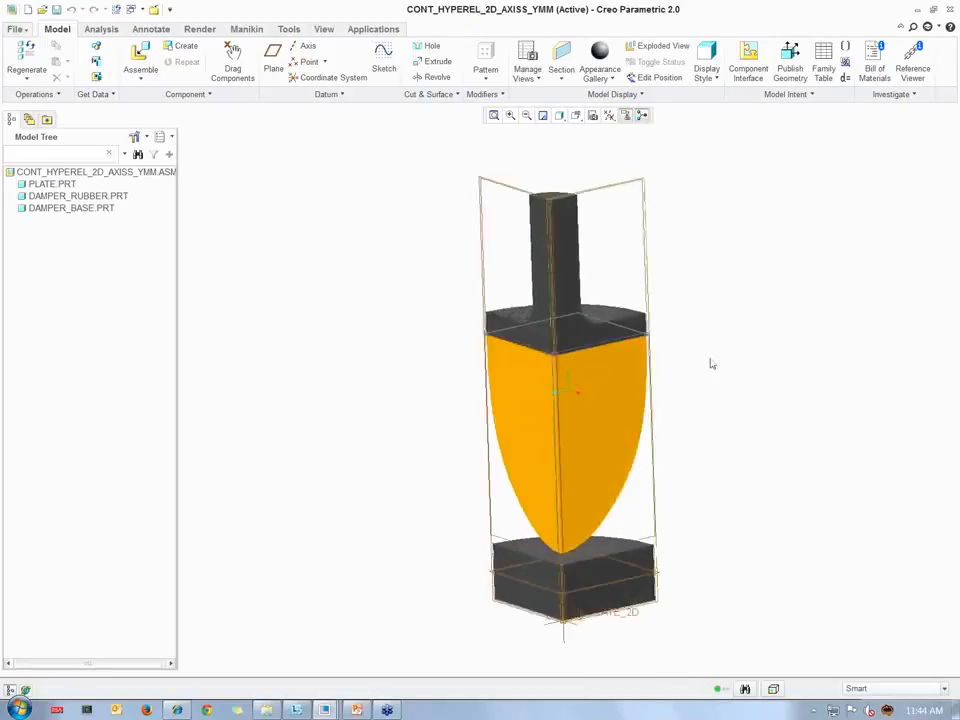
pyautogui.click(371, 29)
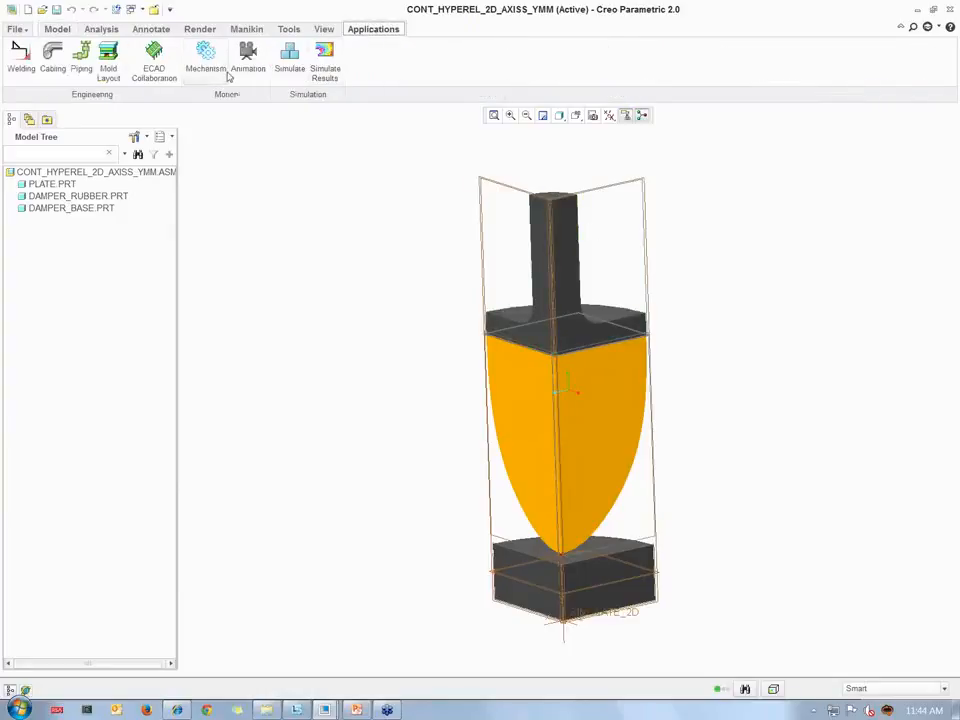
pyautogui.click(289, 60)
pyautogui.moveTo(490, 455)
pyautogui.mouseDown(button='middle')
pyautogui.moveTo(461, 452)
pyautogui.moveTo(650, 563)
pyautogui.mouseUp(button='middle')
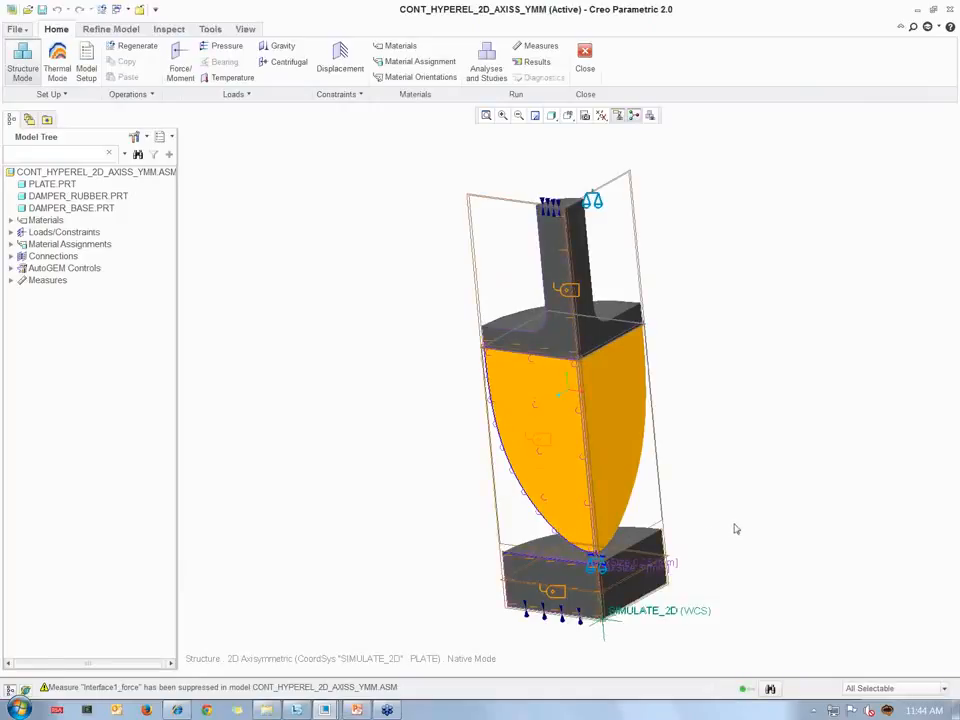
# Review the 2D Axisymmetric model setup and its selected surfaces without changing it, and hide the datum planes
pyautogui.click(85, 66)
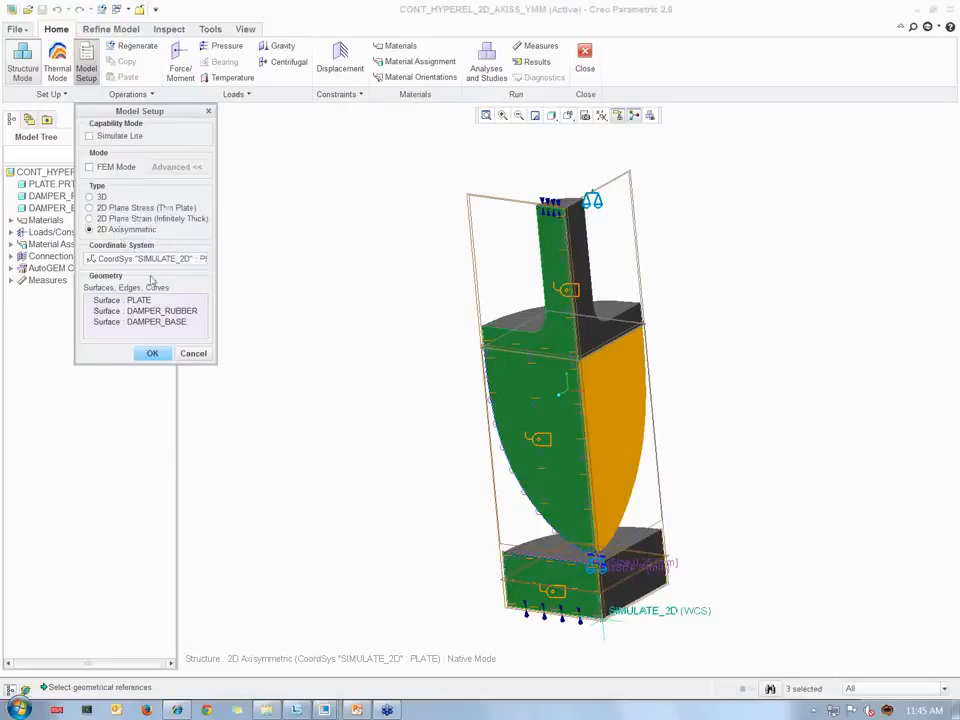
pyautogui.click(193, 353)
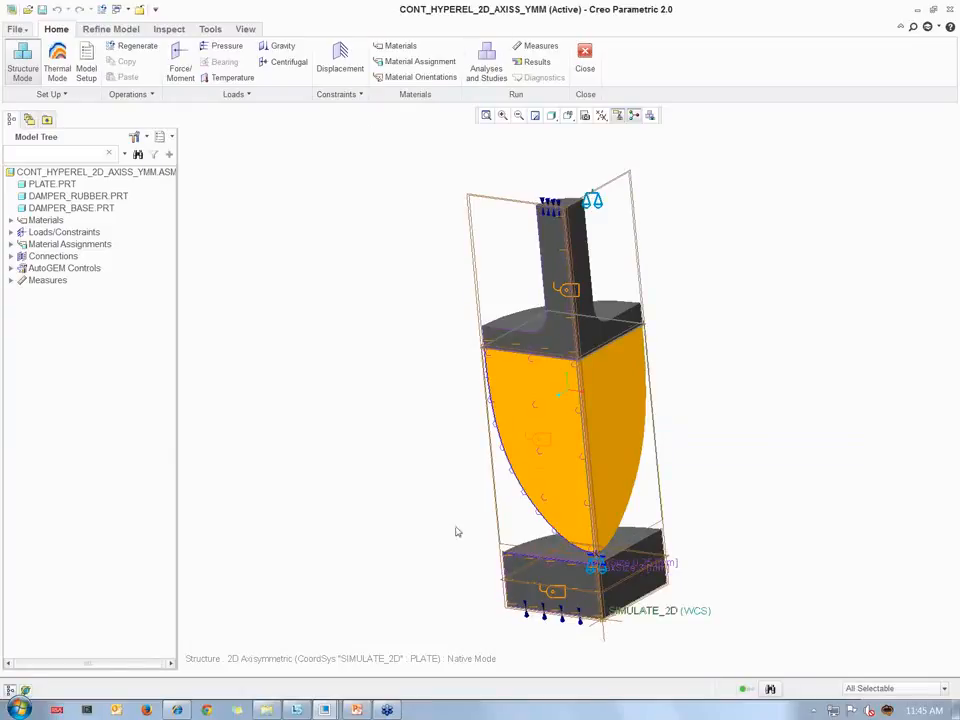
pyautogui.click(602, 115)
pyautogui.click(602, 136)
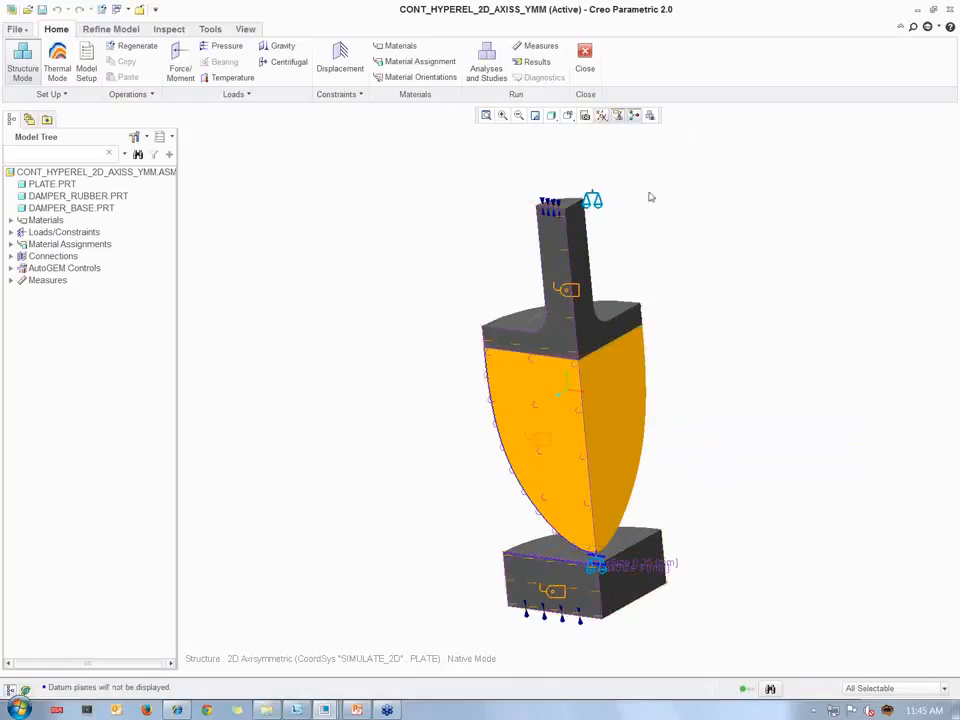
# List the model's connections, AutoGEM controls, material assignments and materials, and highlight where MaterialAssign1 is applied
pyautogui.click(10, 256)
pyautogui.click(10, 280)
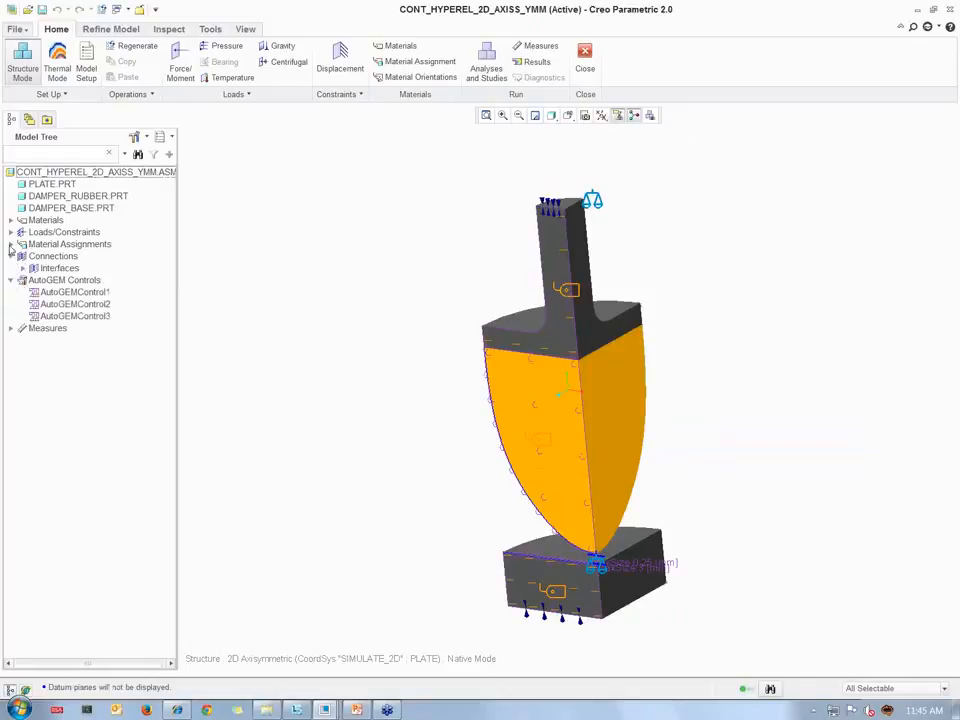
pyautogui.click(10, 244)
pyautogui.click(58, 256)
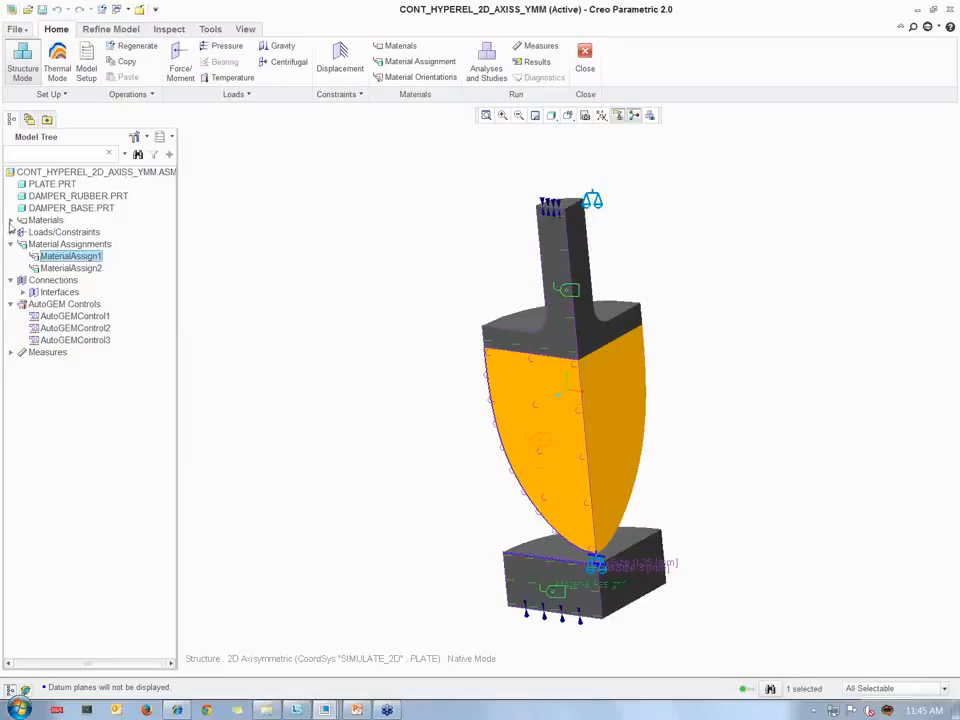
pyautogui.click(10, 220)
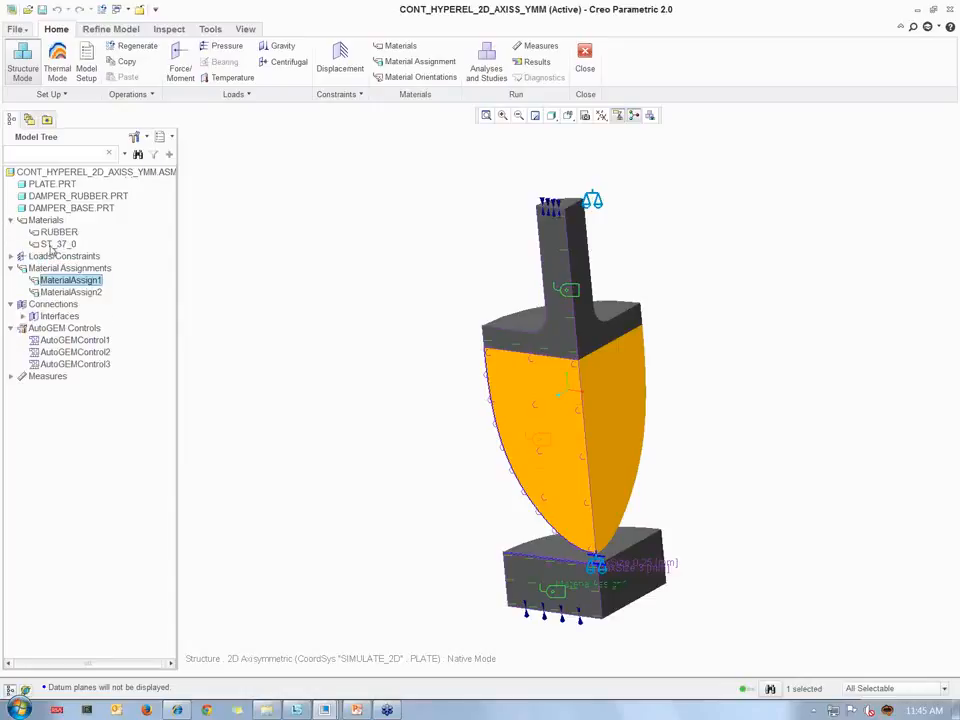
# Review the structural properties in the ST_37_0 steel material definition and leave it without saving changes
pyautogui.click(52, 246)
pyautogui.rightClick(62, 247)
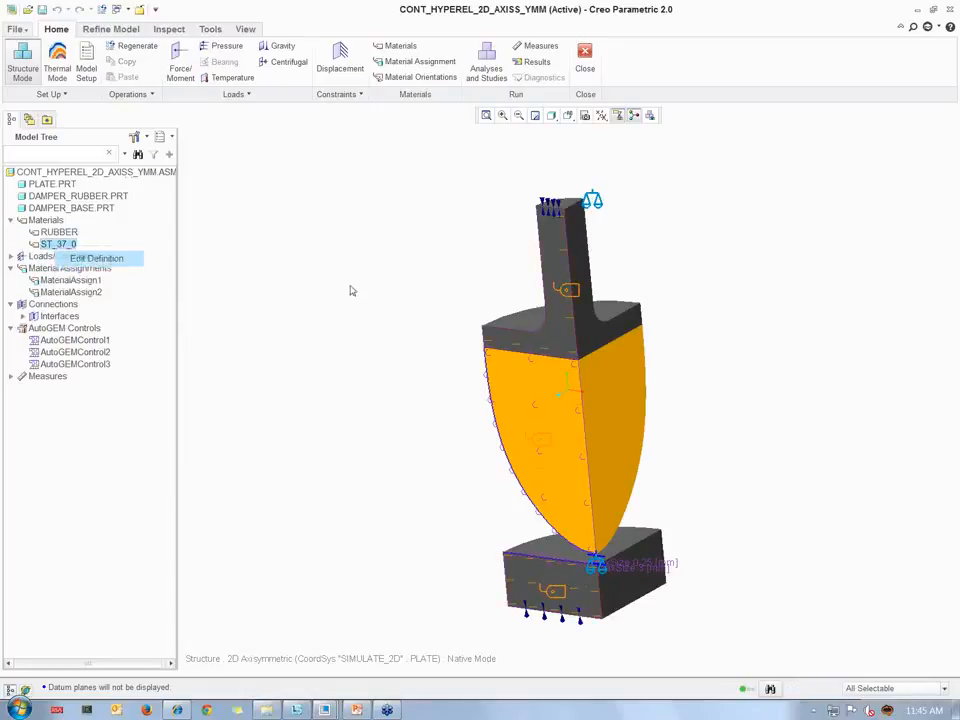
pyautogui.click(79, 258)
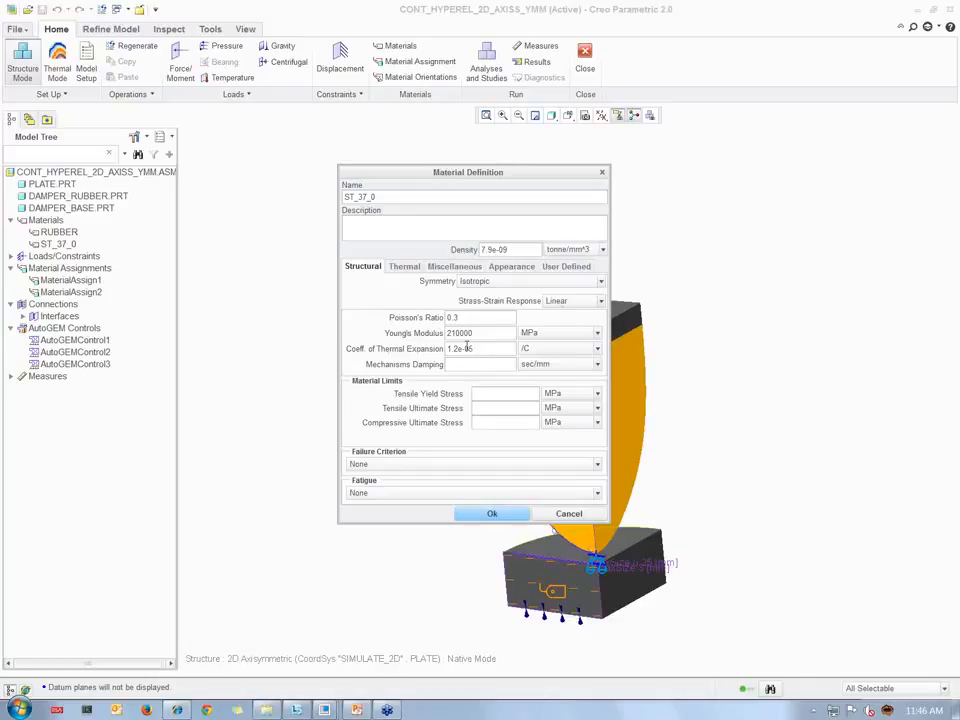
pyautogui.click(568, 514)
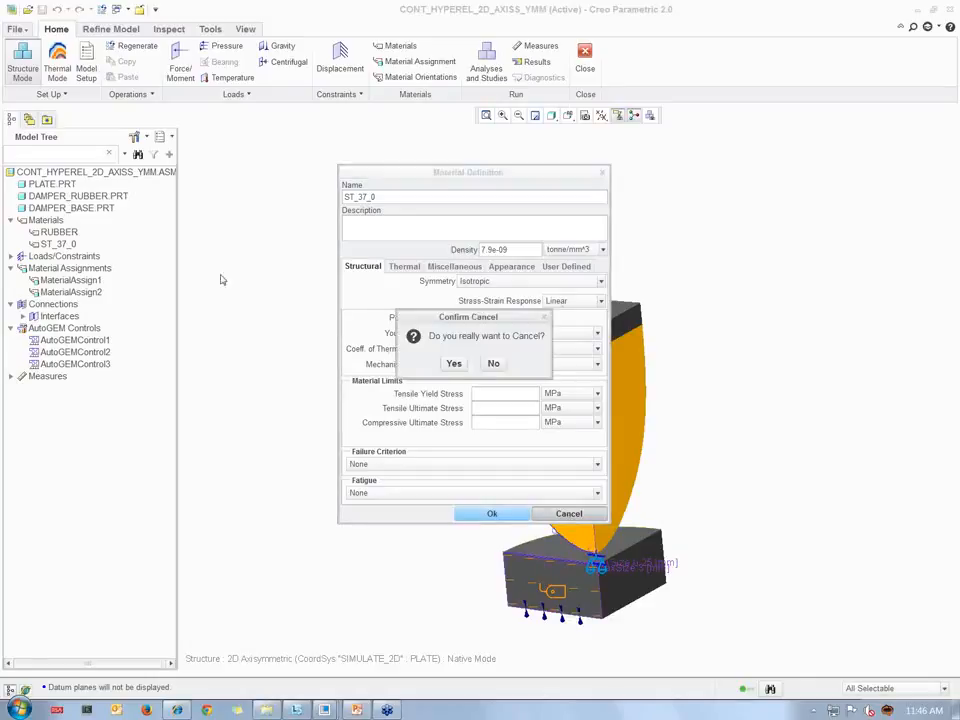
pyautogui.click(452, 362)
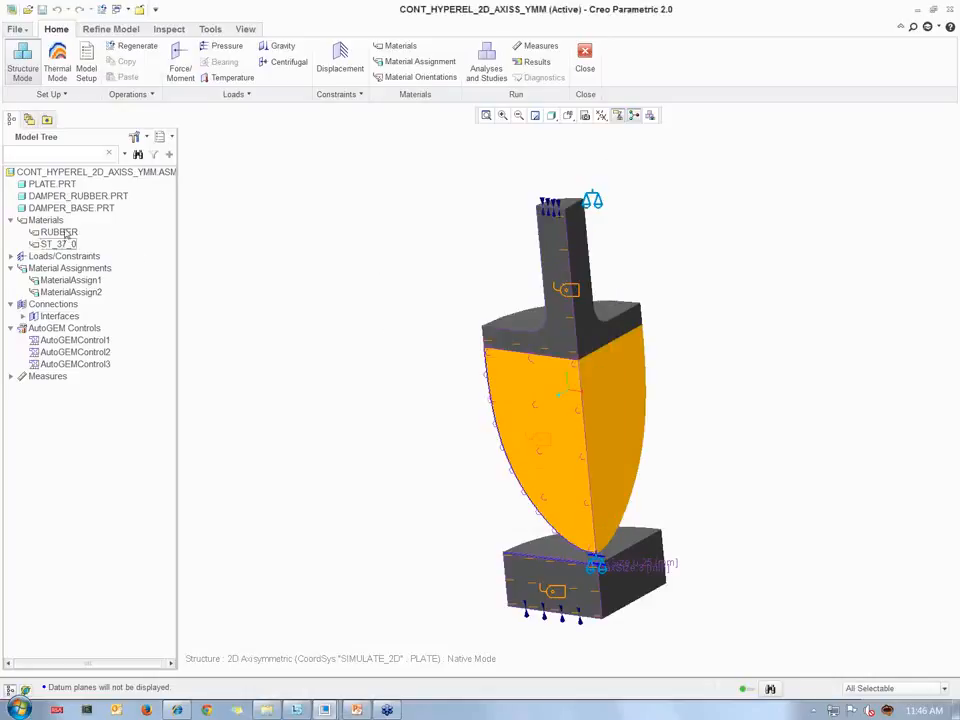
# Review the RUBBER material's hyperelastic definition, including its uniaxial test data and best-fit material model curves
pyautogui.rightClick(68, 231)
pyautogui.click(126, 246)
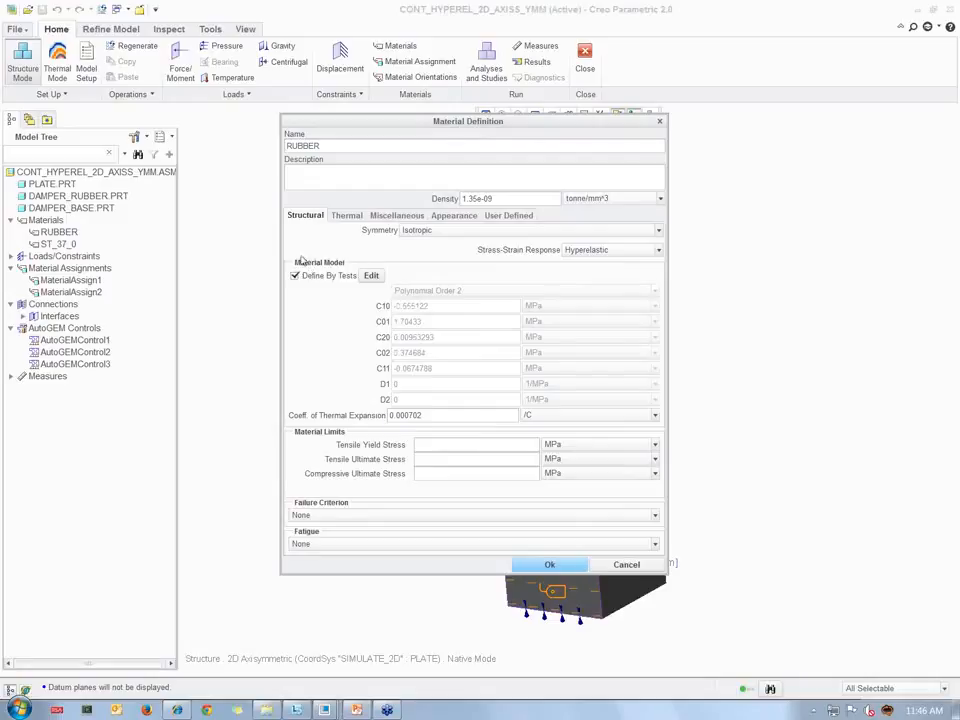
pyautogui.click(371, 276)
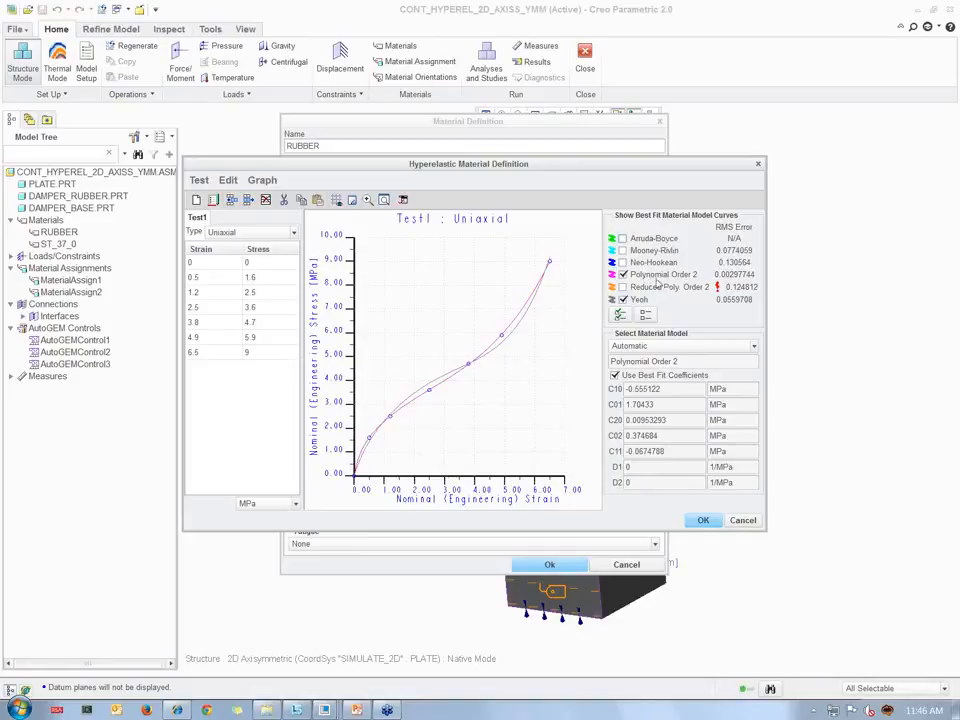
pyautogui.click(703, 520)
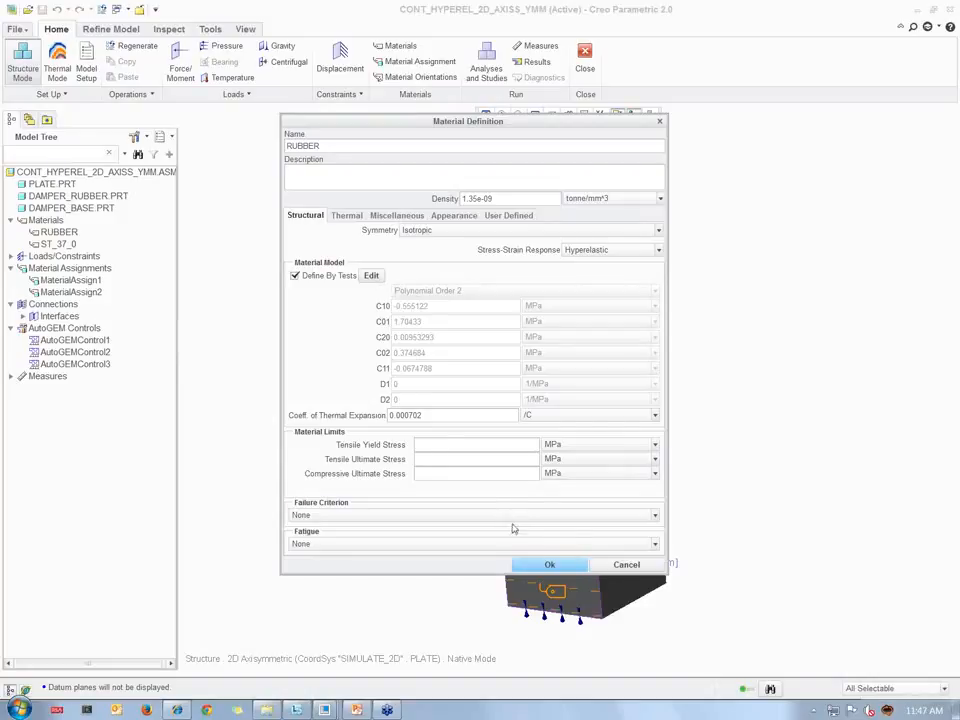
pyautogui.click(550, 564)
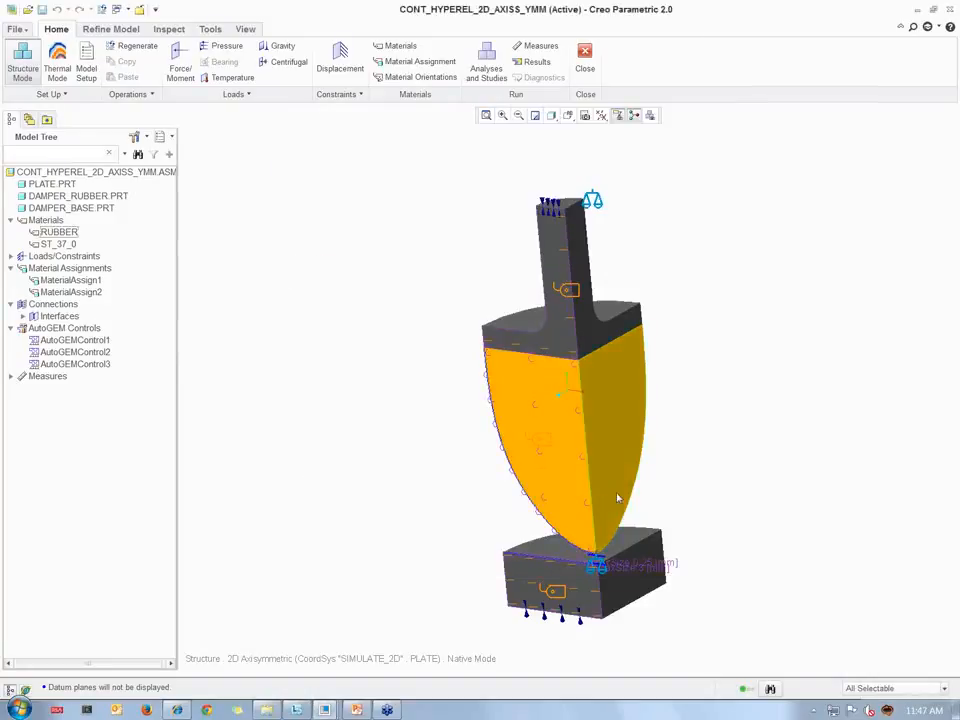
# Review the Interface1 contact definition between the damper rubber edge and the plate edge
pyautogui.click(23, 316)
pyautogui.rightClick(60, 328)
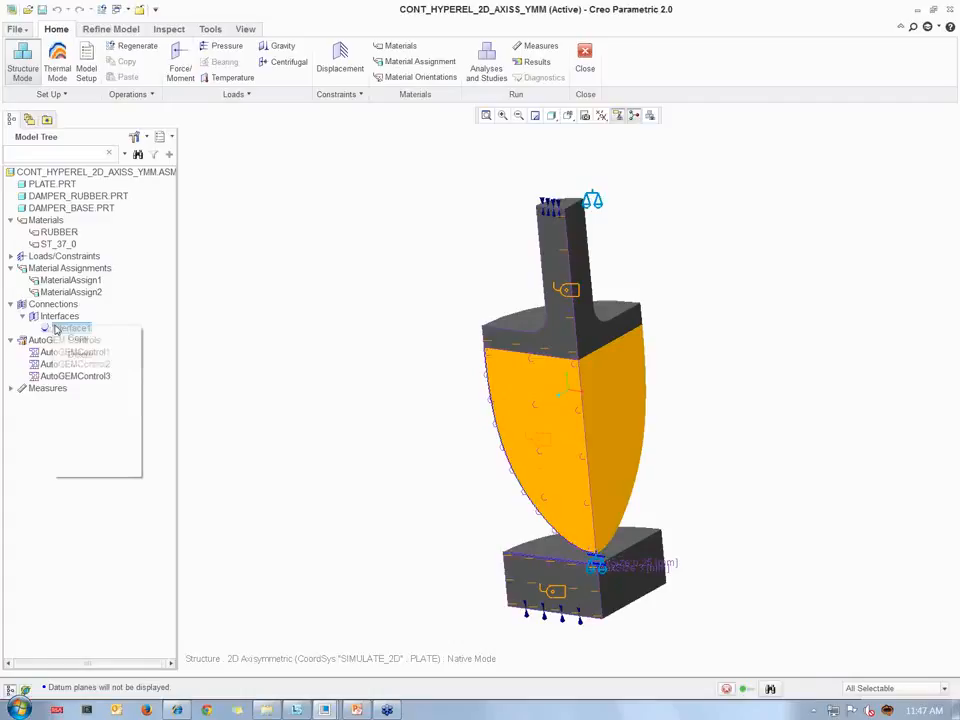
pyautogui.click(100, 402)
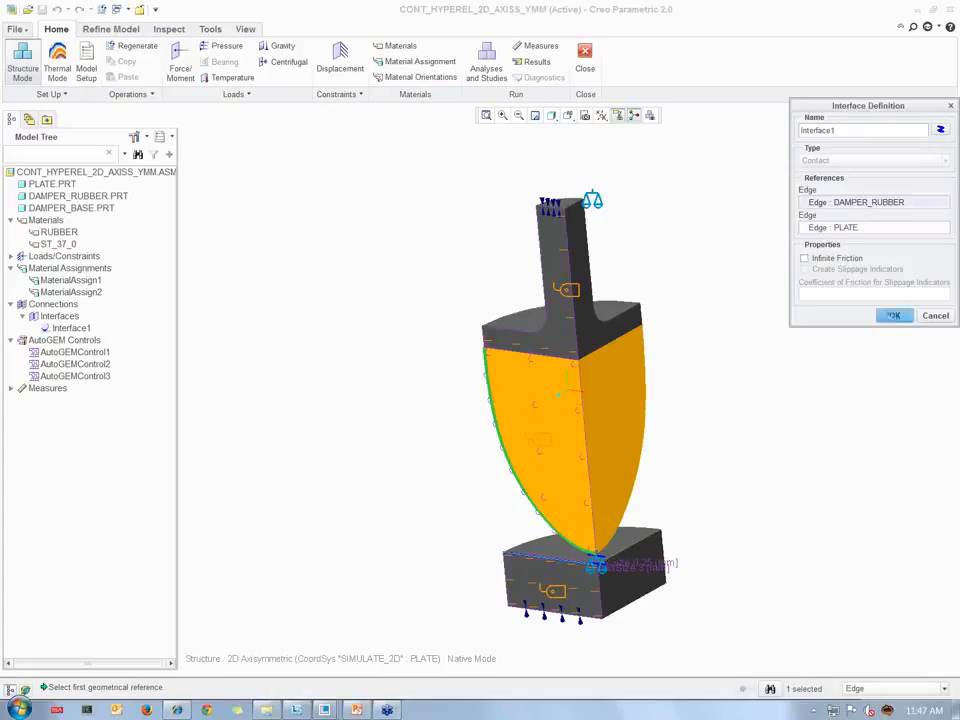
pyautogui.click(895, 316)
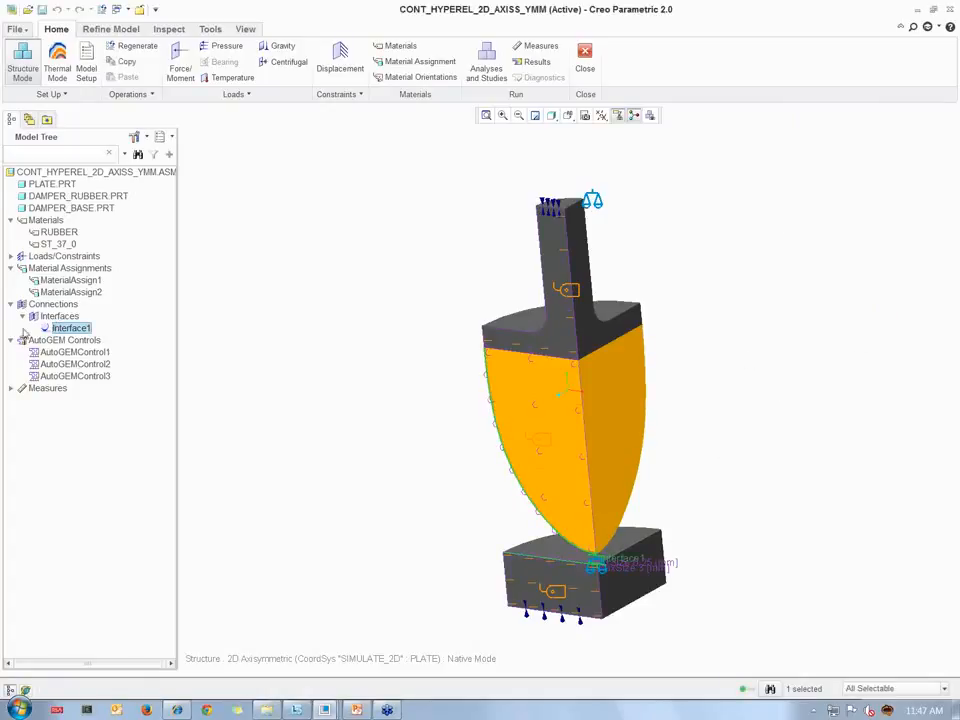
# Highlight the constraints in ConstraintSet1 and review the enforced displacement defined by Constraint2 on the damper base edge
pyautogui.click(10, 256)
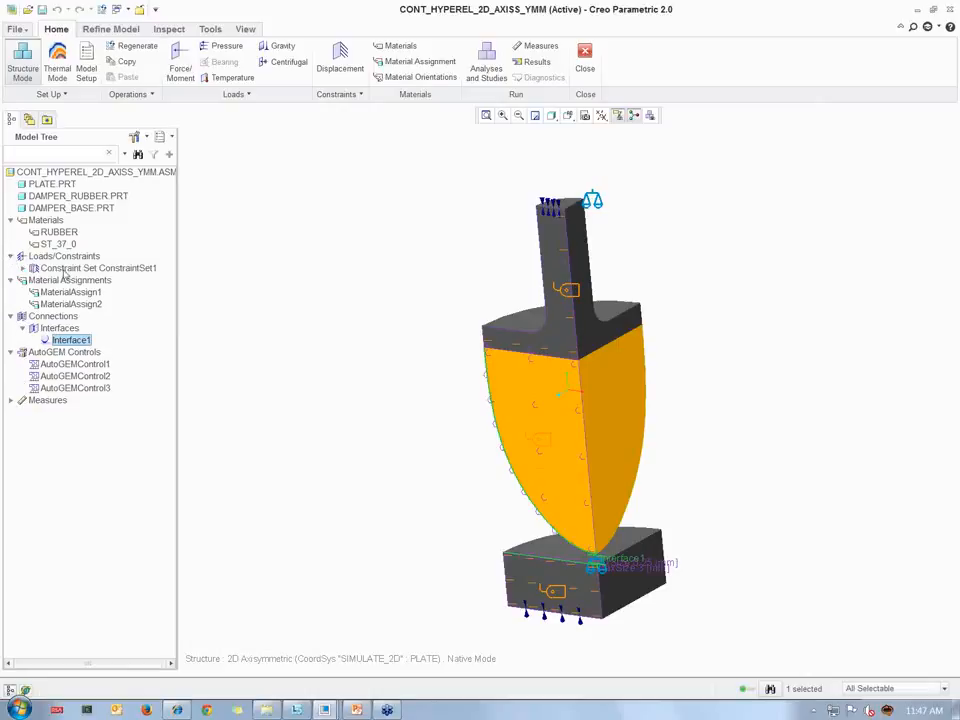
pyautogui.click(68, 269)
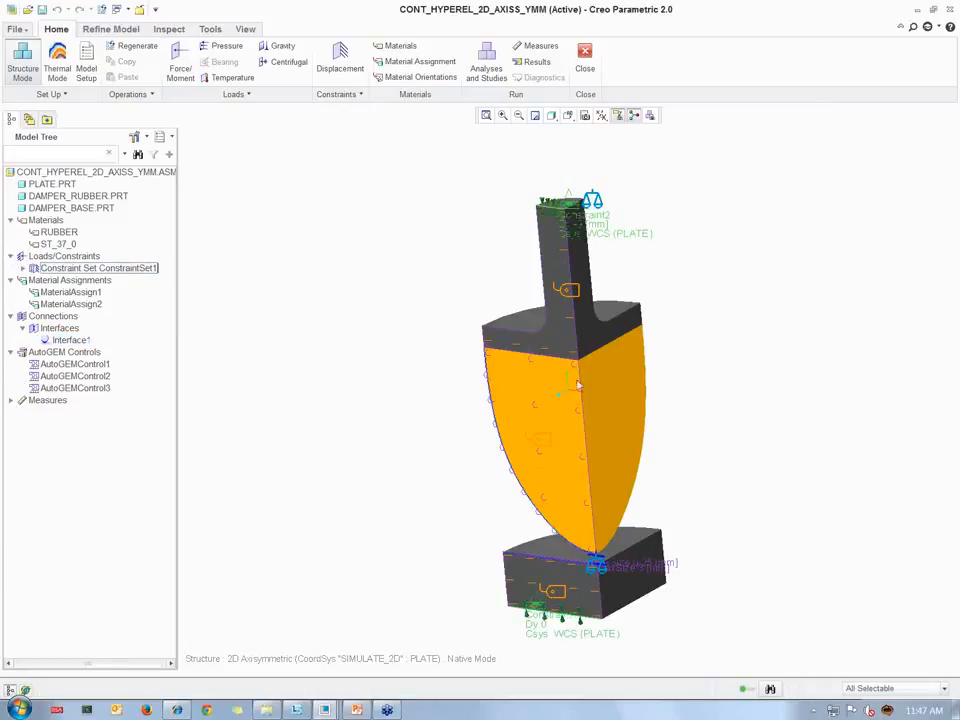
pyautogui.click(22, 268)
pyautogui.click(66, 292)
pyautogui.rightClick(66, 292)
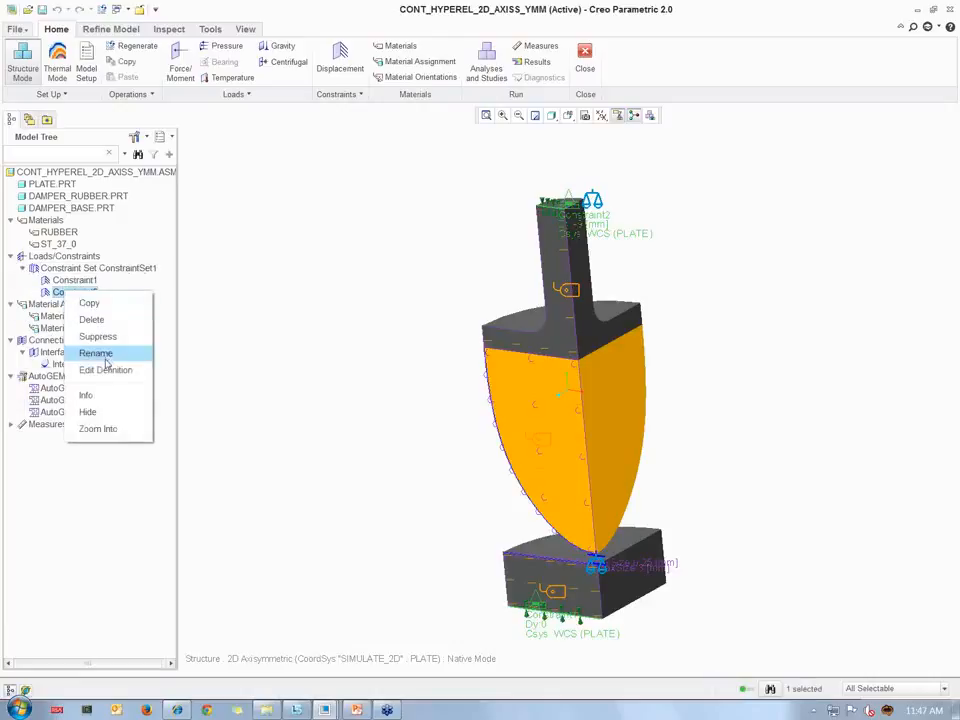
pyautogui.click(105, 369)
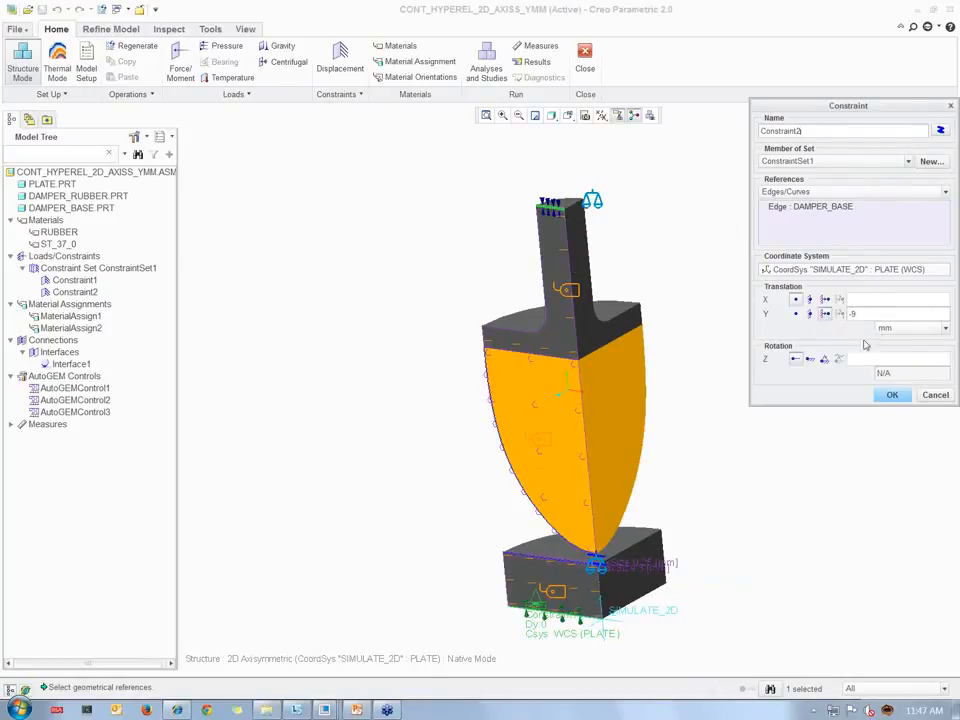
pyautogui.click(890, 394)
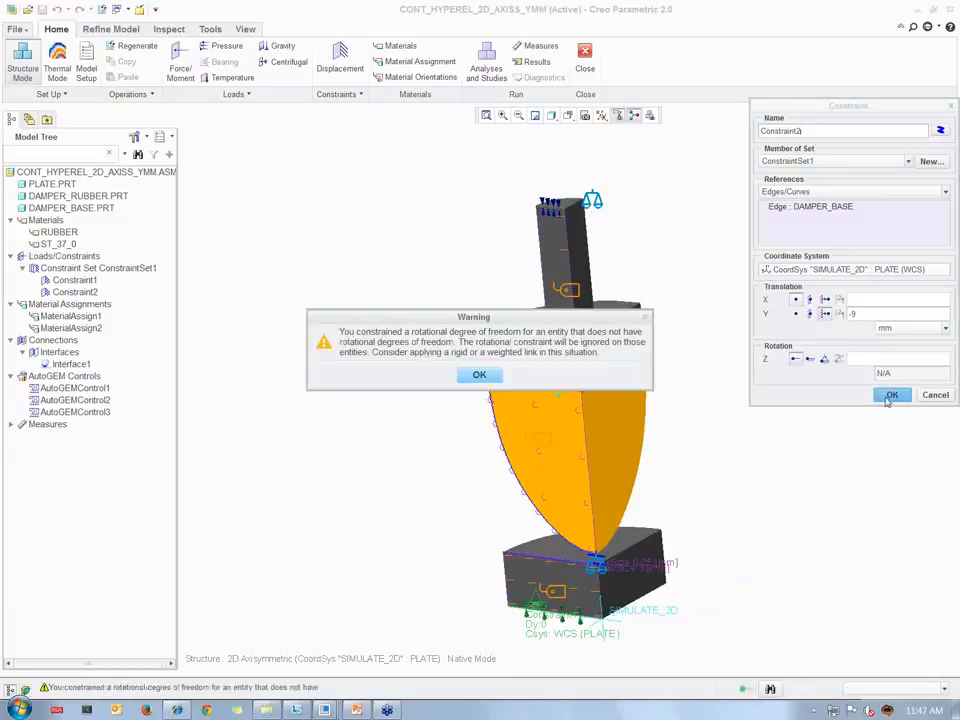
pyautogui.click(480, 374)
# Display the NonlinMat_Cont_LDA results as an animated, deformed displacement magnitude fringe in mm with 15 legend levels
pyautogui.click(488, 68)
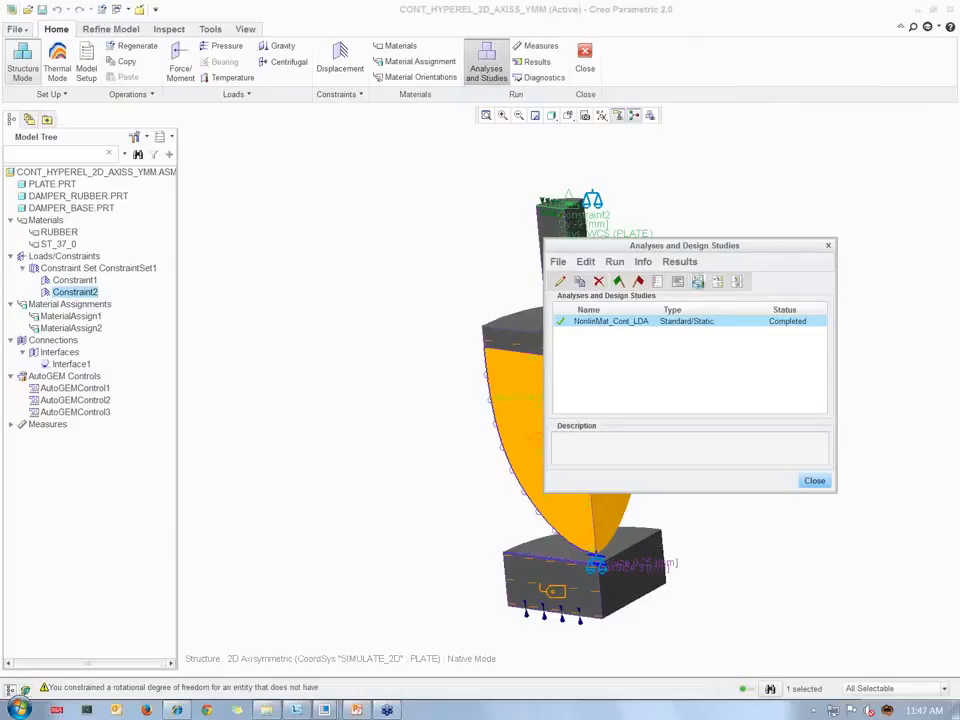
pyautogui.click(698, 283)
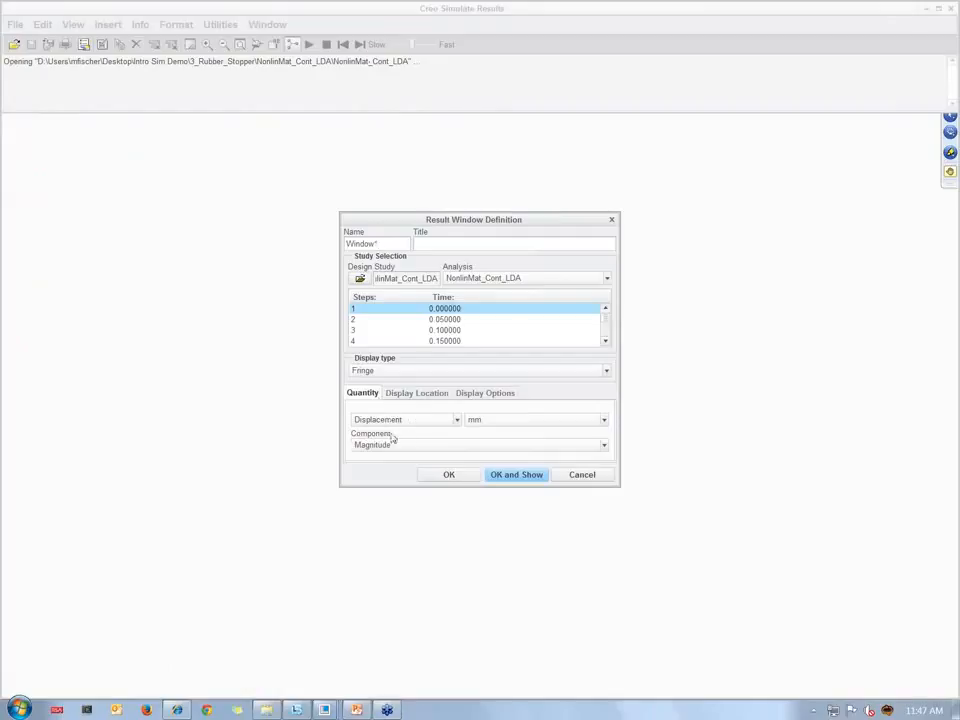
pyautogui.click(483, 395)
pyautogui.click(446, 423)
pyautogui.click(486, 411)
pyautogui.click(487, 518)
pyautogui.click(516, 586)
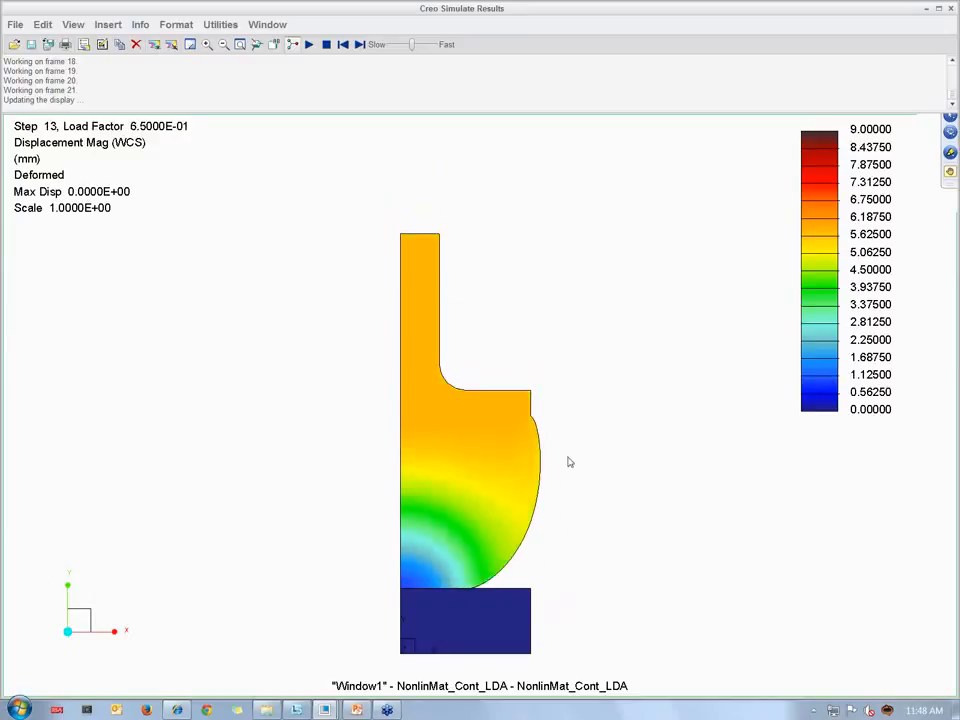
# Stop the displacement animation and change the result window's quantity to von Mises stress in MPa
pyautogui.click(327, 46)
pyautogui.click(102, 44)
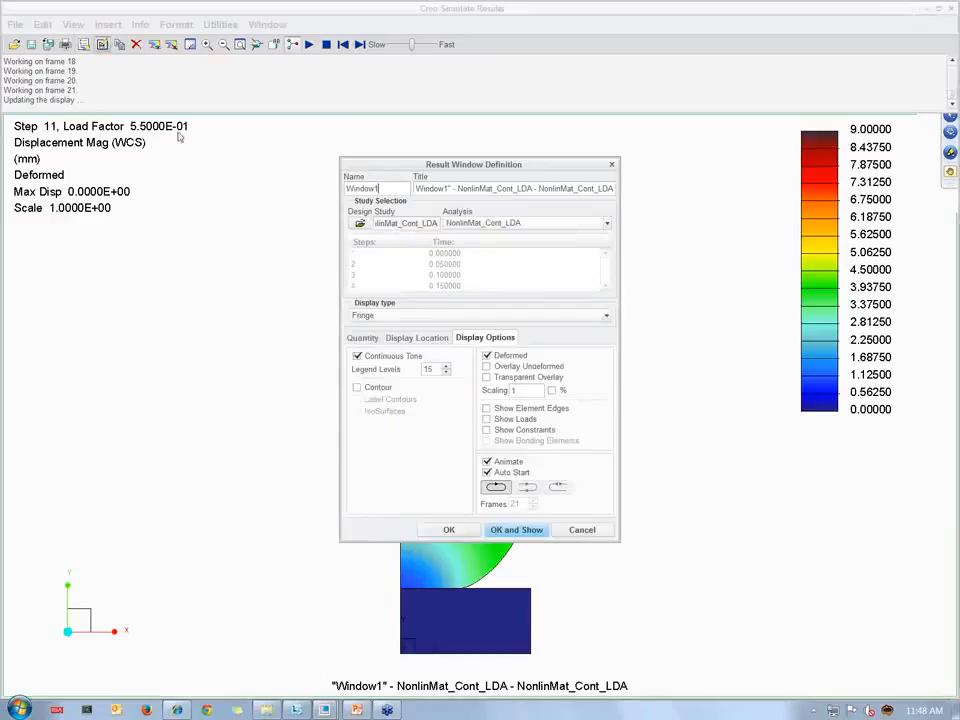
pyautogui.click(365, 338)
pyautogui.click(385, 364)
pyautogui.click(381, 375)
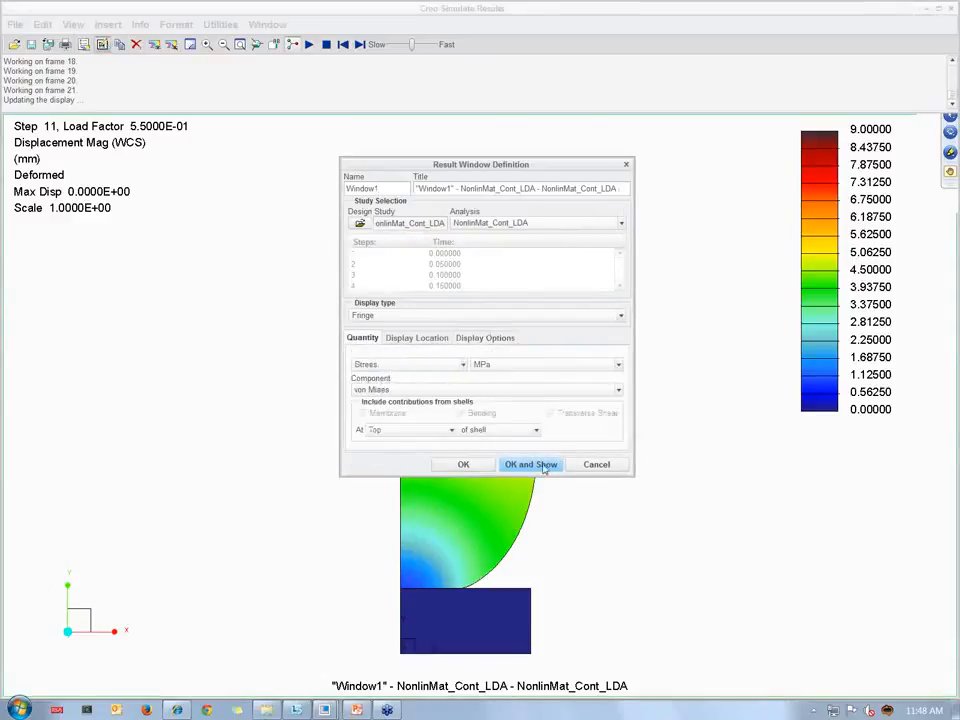
pyautogui.click(537, 466)
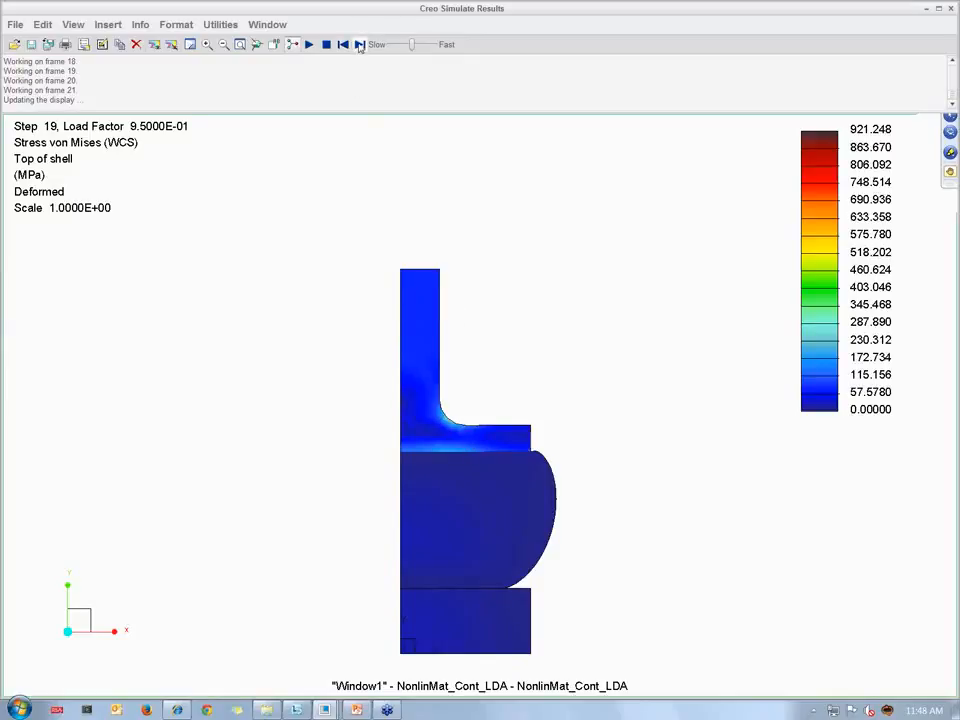
# Stop the animation and redefine the result window to show a static von Mises fringe of step 21 at time 1.0
pyautogui.click(327, 45)
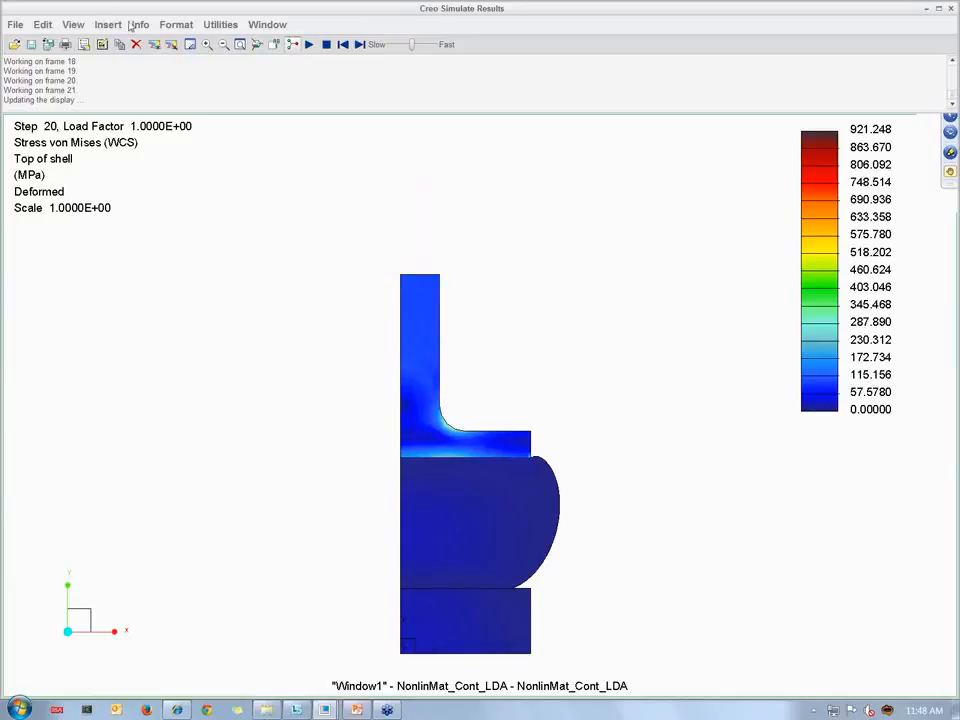
pyautogui.click(108, 24)
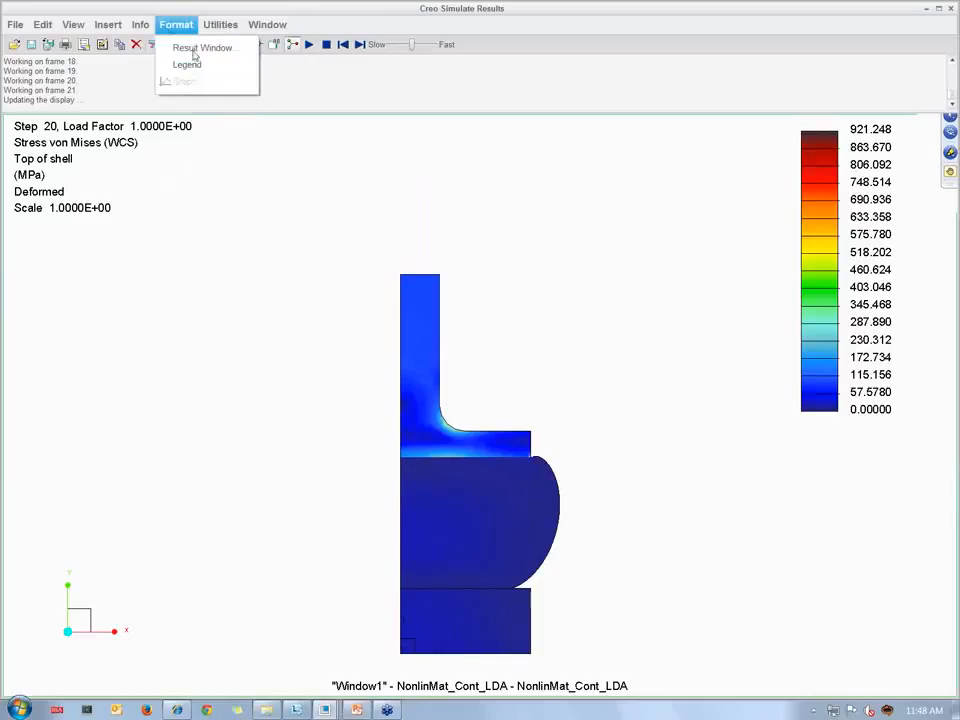
pyautogui.click(187, 95)
pyautogui.click(103, 45)
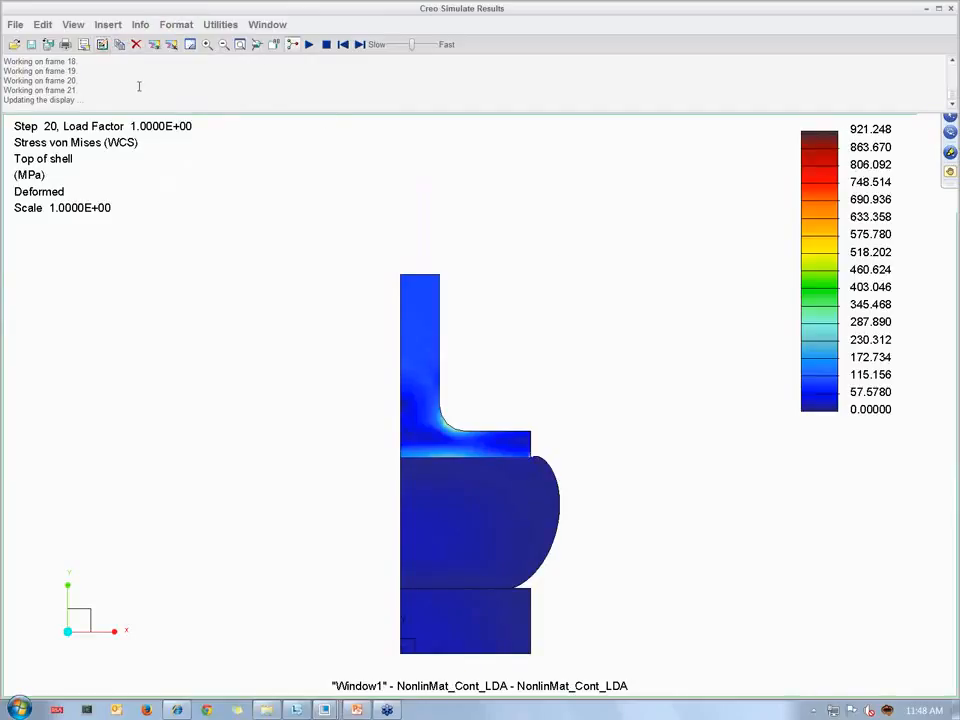
pyautogui.click(492, 375)
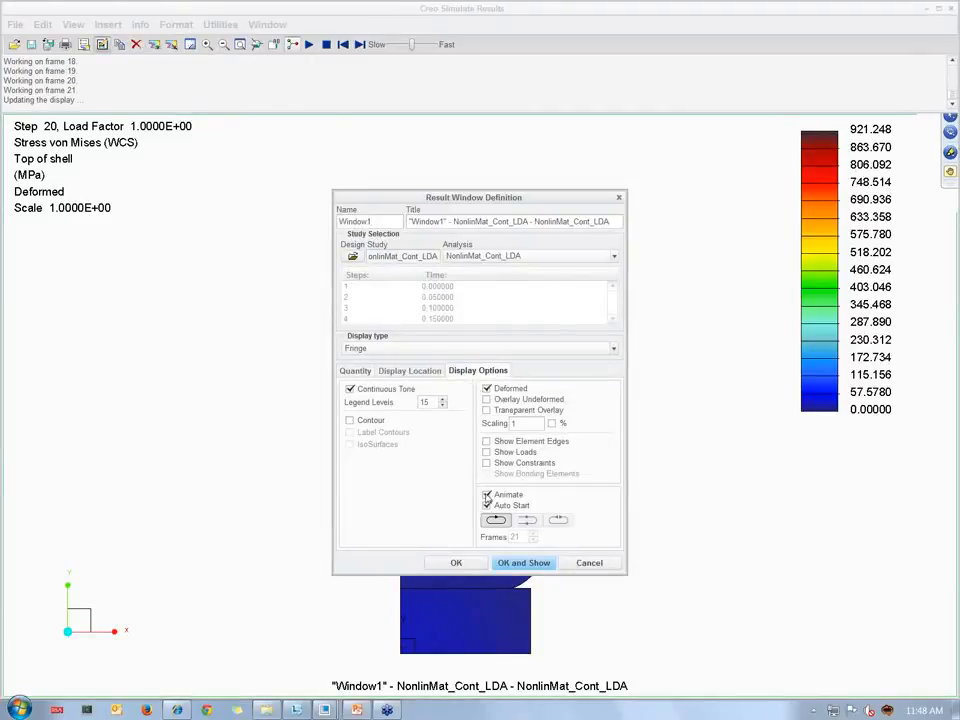
pyautogui.click(450, 318)
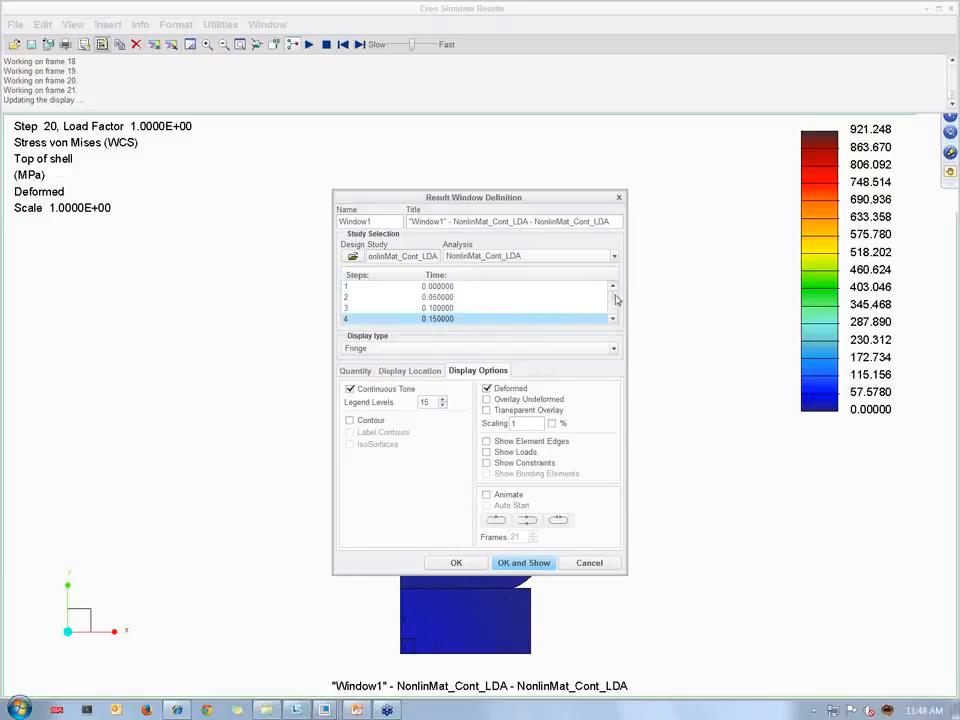
pyautogui.moveTo(614, 297); pyautogui.dragTo(610, 328)
pyautogui.click(440, 319)
pyautogui.click(515, 563)
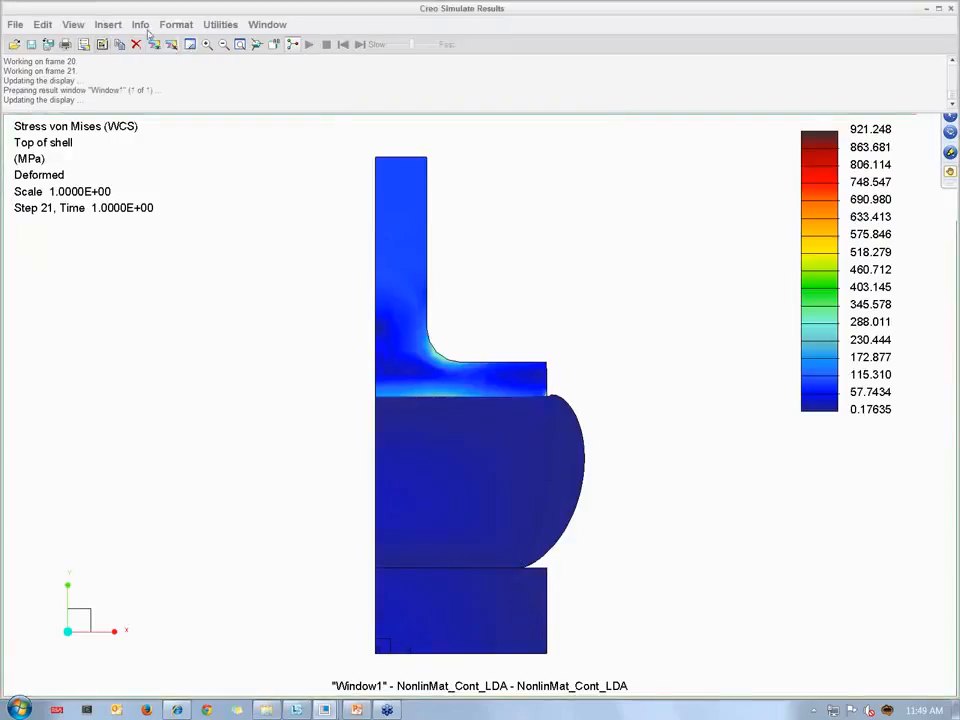
# Query the maximum von Mises stress in the view and inspect its location at the contact corner of plate and rubber
pyautogui.click(140, 24)
pyautogui.click(152, 98)
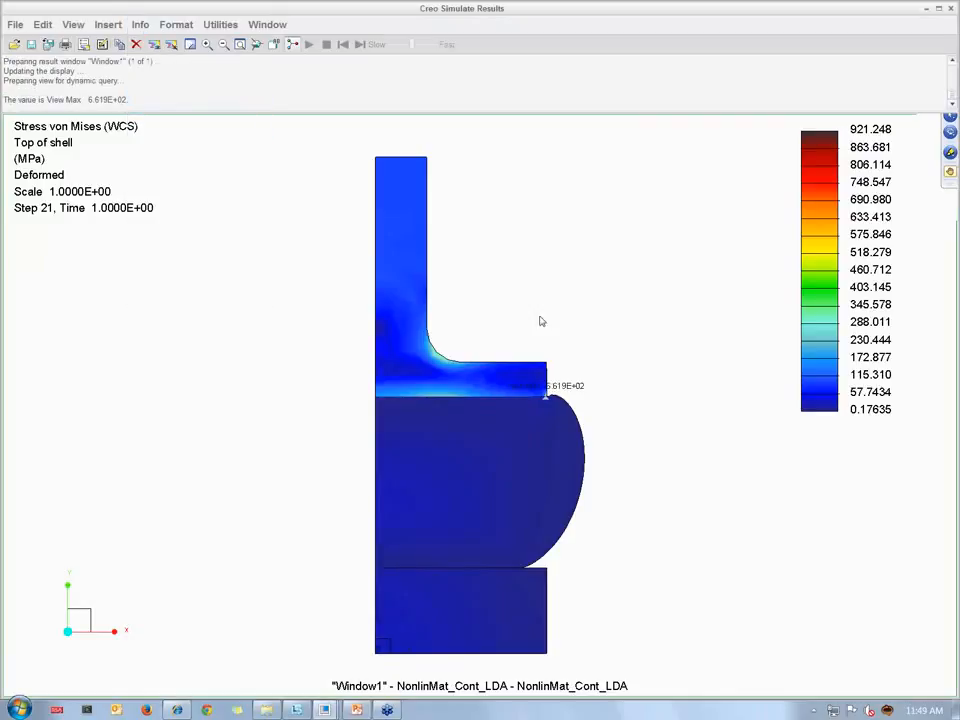
pyautogui.scroll(10, 552, 405)
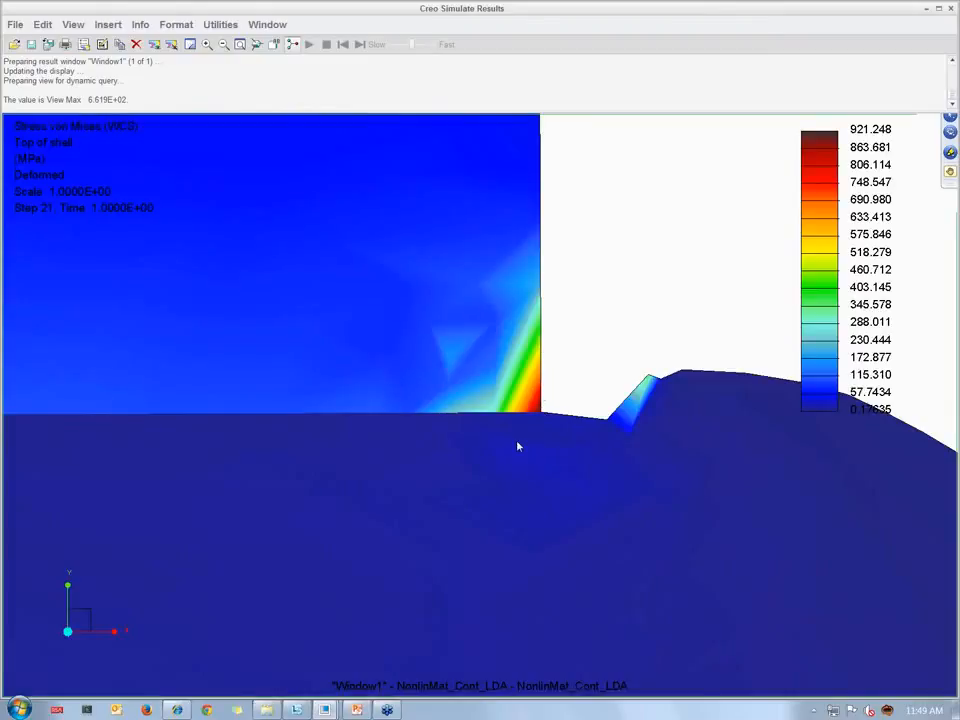
pyautogui.scroll(-10, 518, 446)
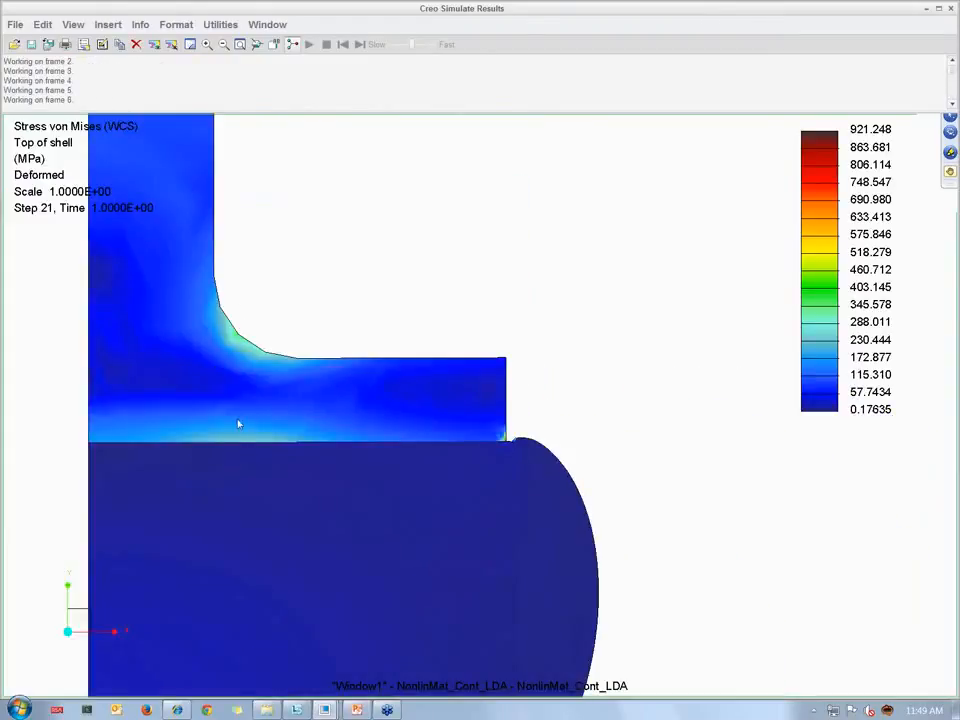
pyautogui.scroll(-5, 573, 524)
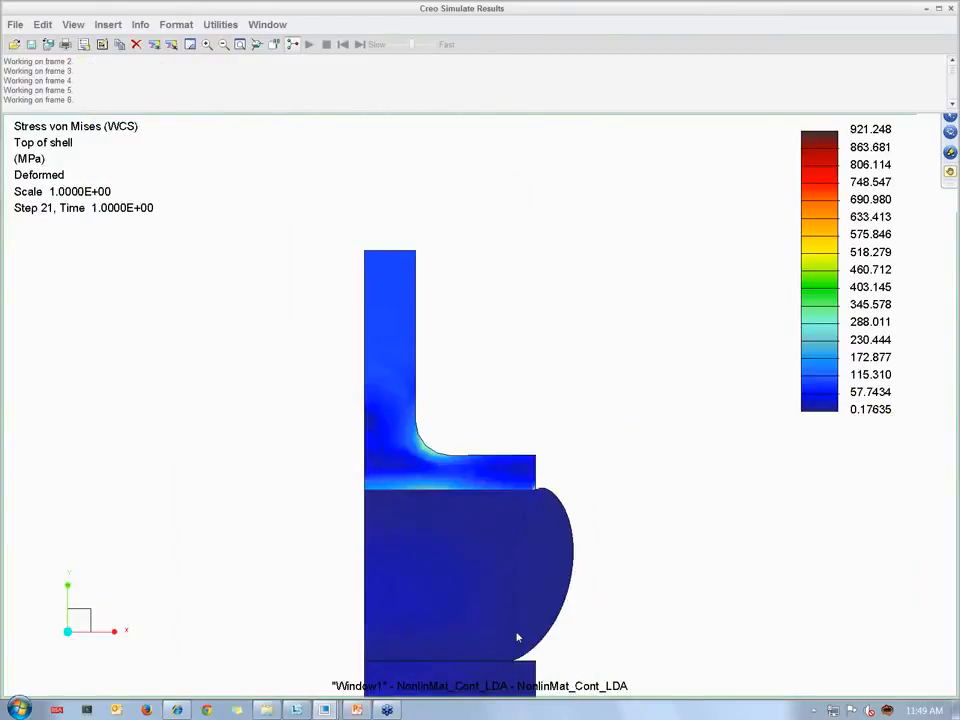
pyautogui.keyDown('shift'); pyautogui.moveTo(453, 570); pyautogui.dragTo(456, 433, button='middle'); pyautogui.keyUp('shift')
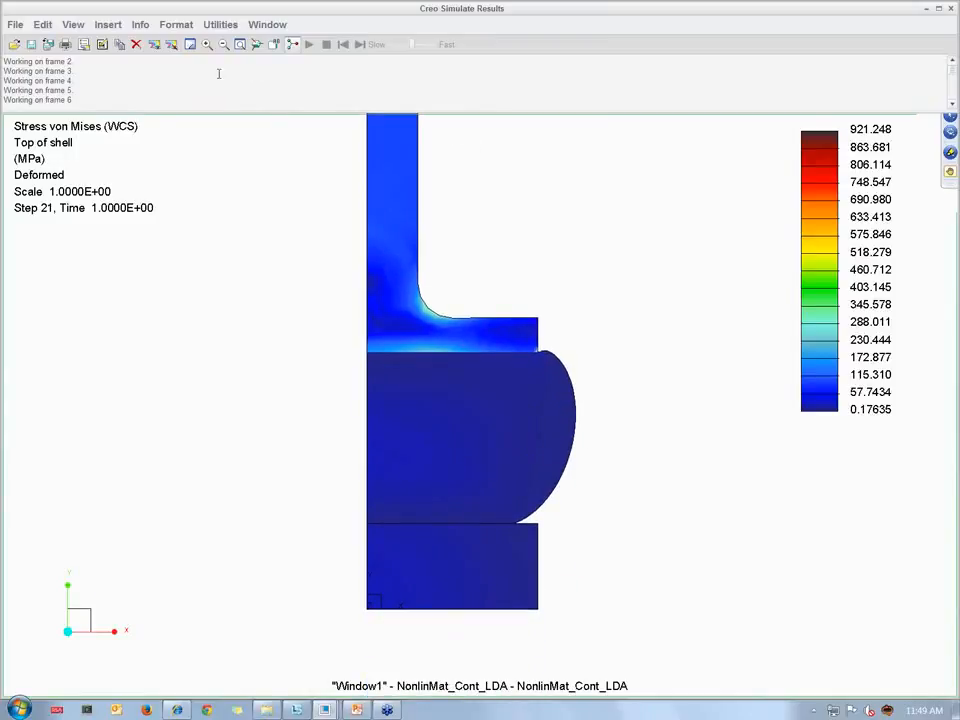
# Edit the stress legend to a minimum of 0 and a maximum of 45 MPa and preview the fringe
pyautogui.click(174, 24)
pyautogui.click(185, 64)
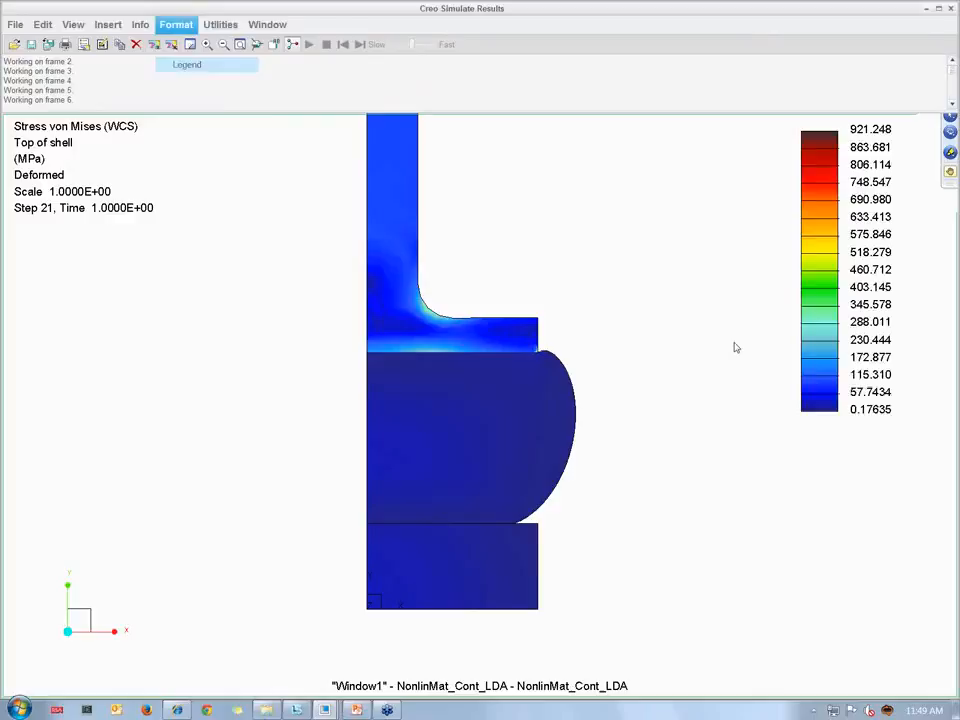
pyautogui.doubleClick(729, 342)
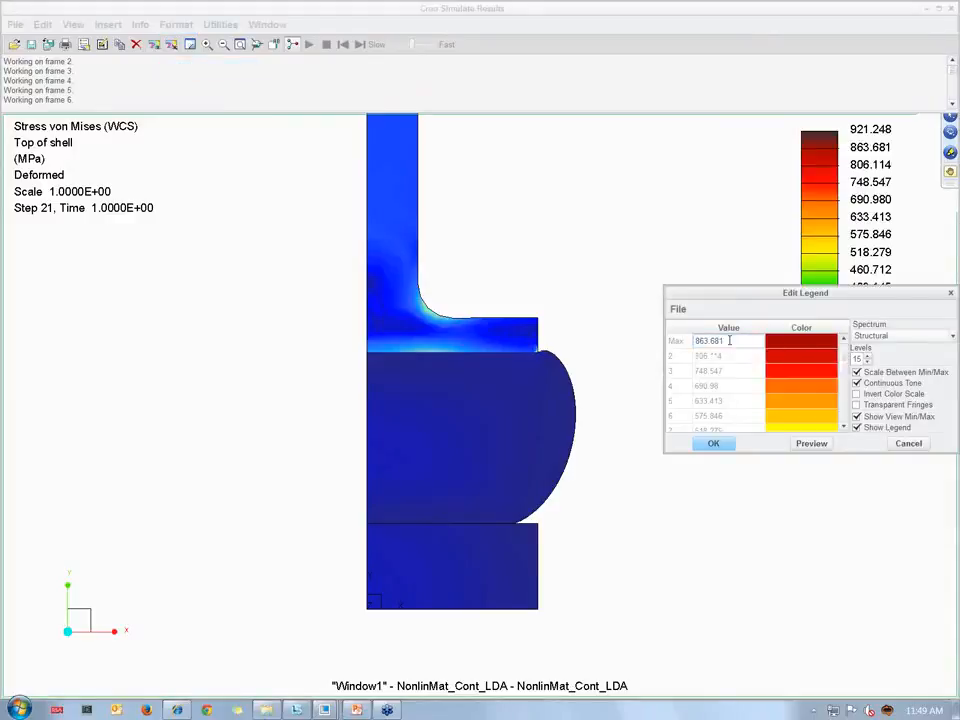
pyautogui.click(722, 341)
pyautogui.scroll(-4, 845, 355)
pyautogui.click(729, 401)
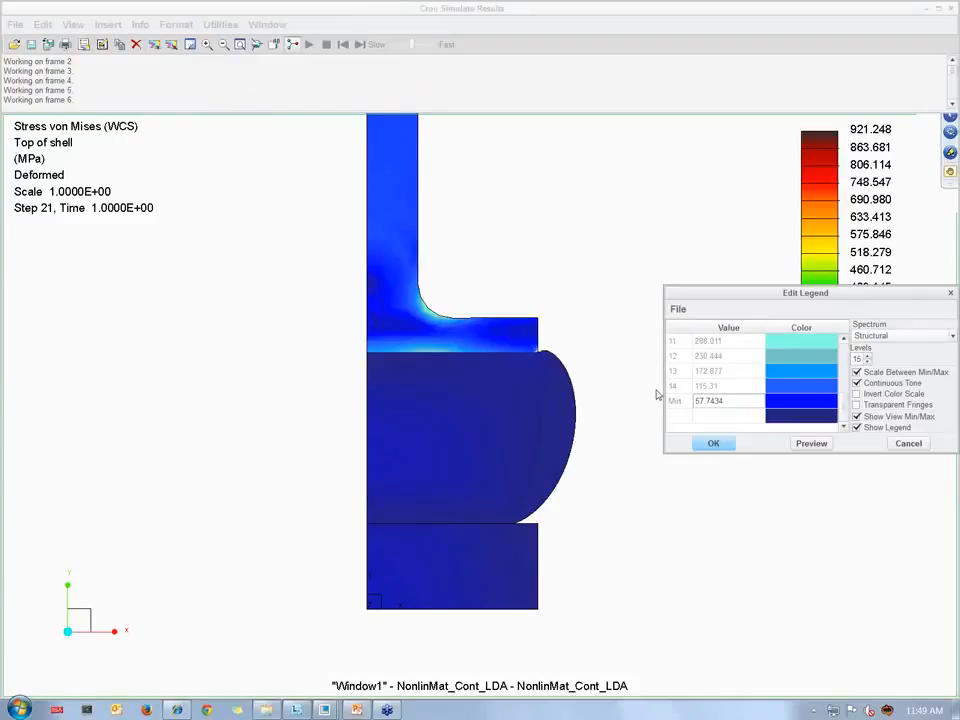
pyautogui.write('0')
pyautogui.moveTo(845, 405); pyautogui.dragTo(839, 330)
pyautogui.click(741, 342)
pyautogui.moveTo(741, 341); pyautogui.dragTo(650, 332)
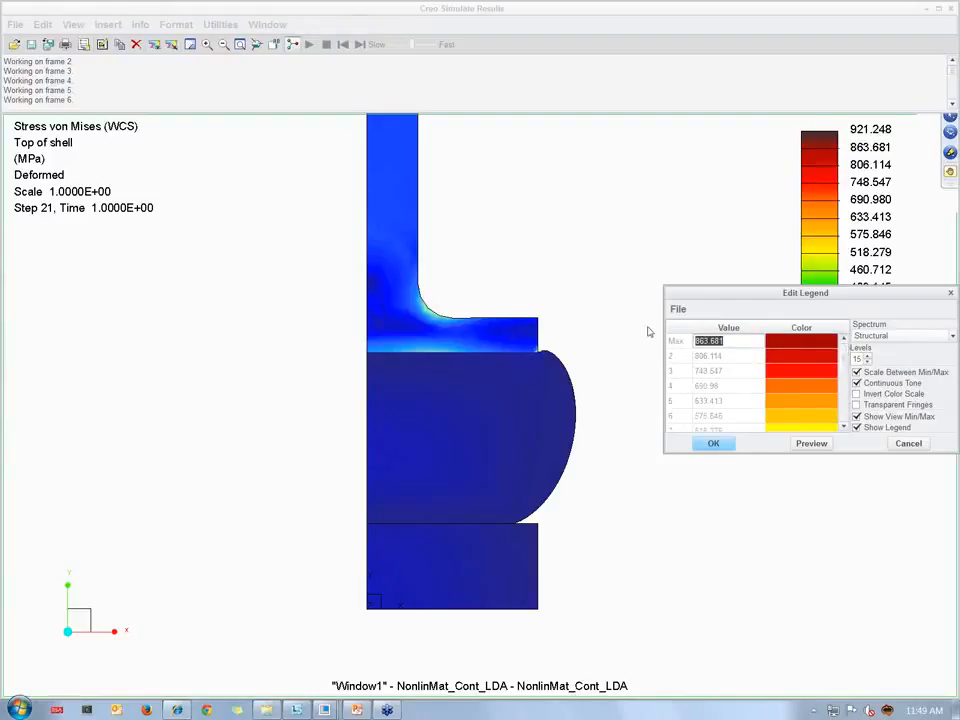
pyautogui.write('45')
pyautogui.click(805, 445)
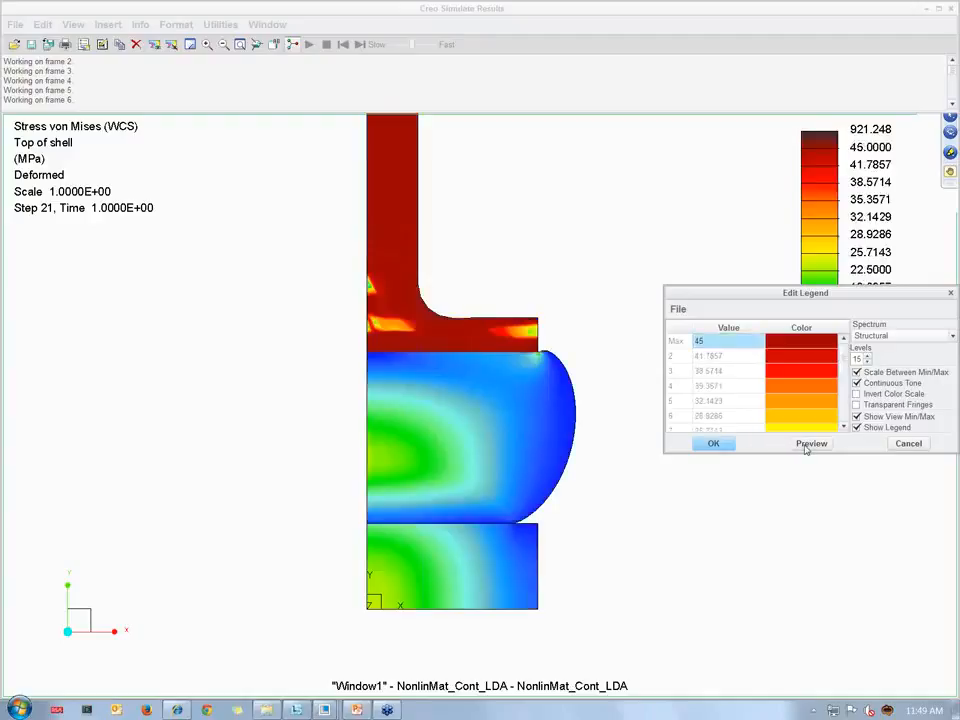
# Lower the legend's maximum to 20 MPa, preview the rubber's stress fringe and apply the legend
pyautogui.click(719, 343)
pyautogui.click(711, 342)
pyautogui.moveTo(710, 341); pyautogui.dragTo(676, 338)
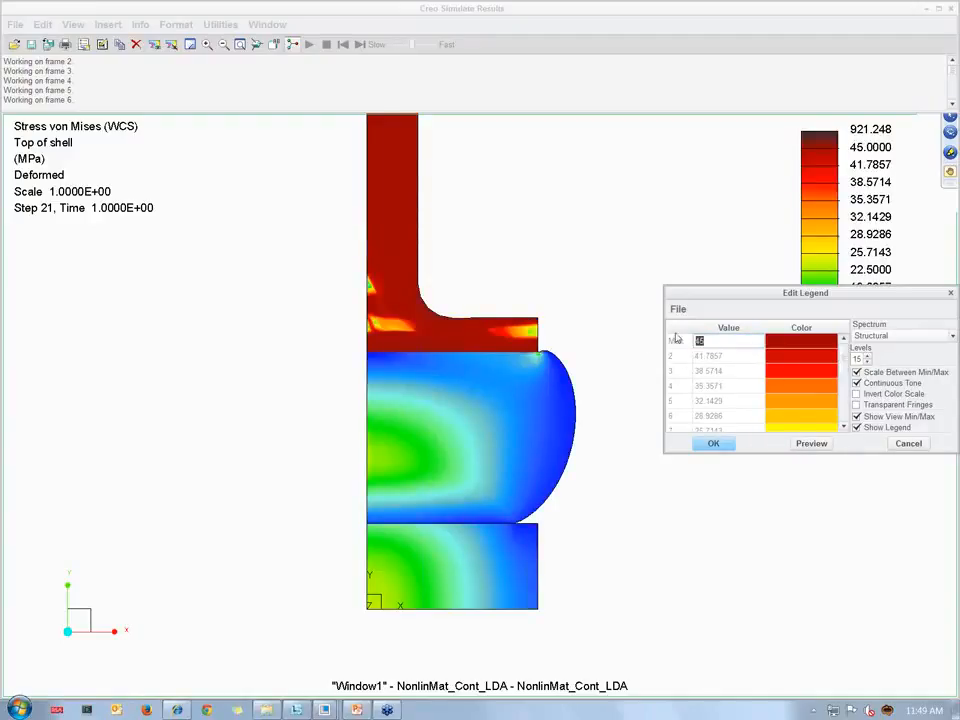
pyautogui.write('20')
pyautogui.click(803, 445)
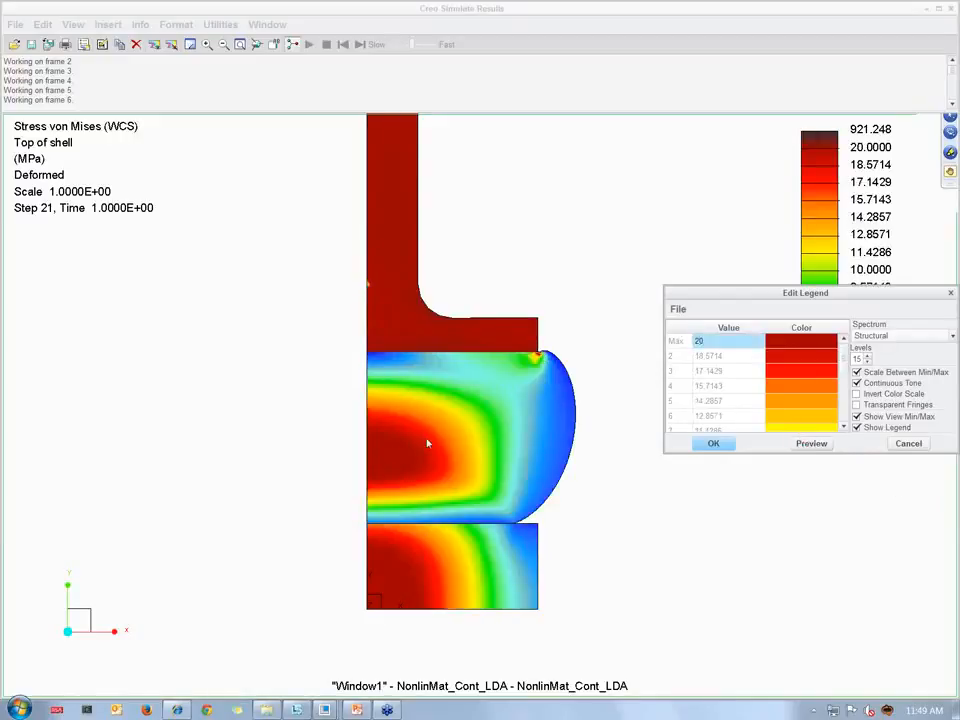
pyautogui.click(713, 444)
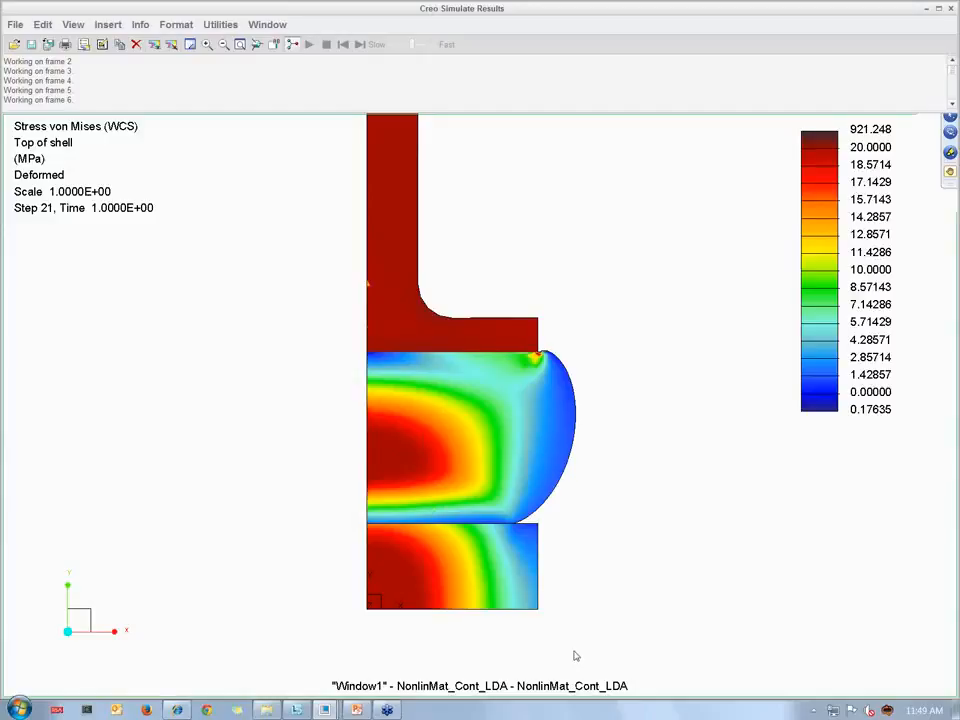
# Reset the stress legend to its original value range
pyautogui.scroll(-2, 628, 540)
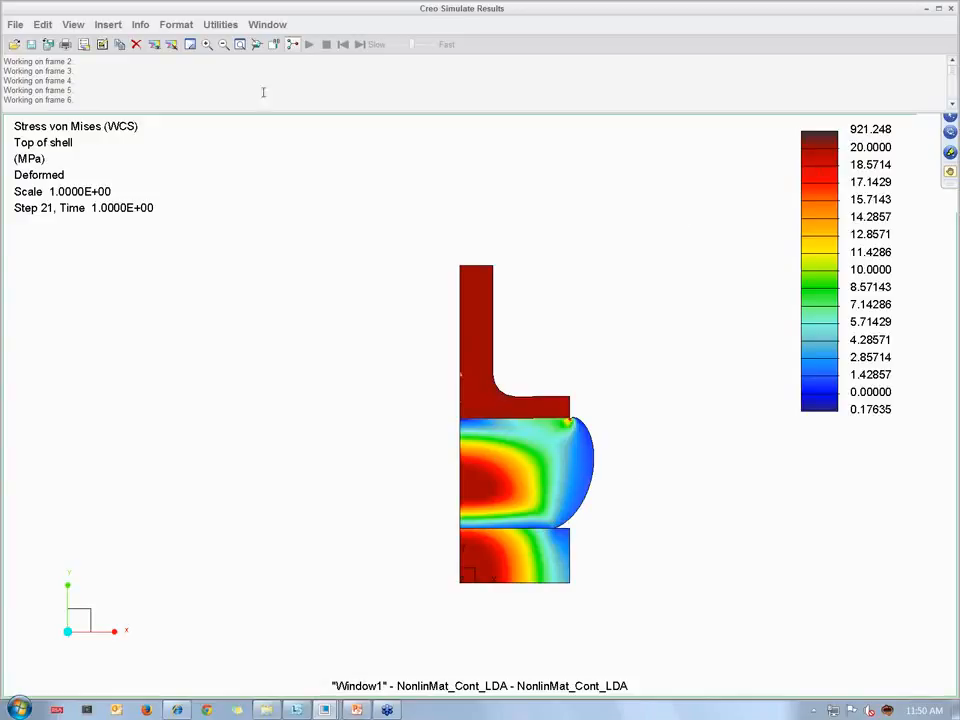
pyautogui.click(220, 24)
pyautogui.click(228, 82)
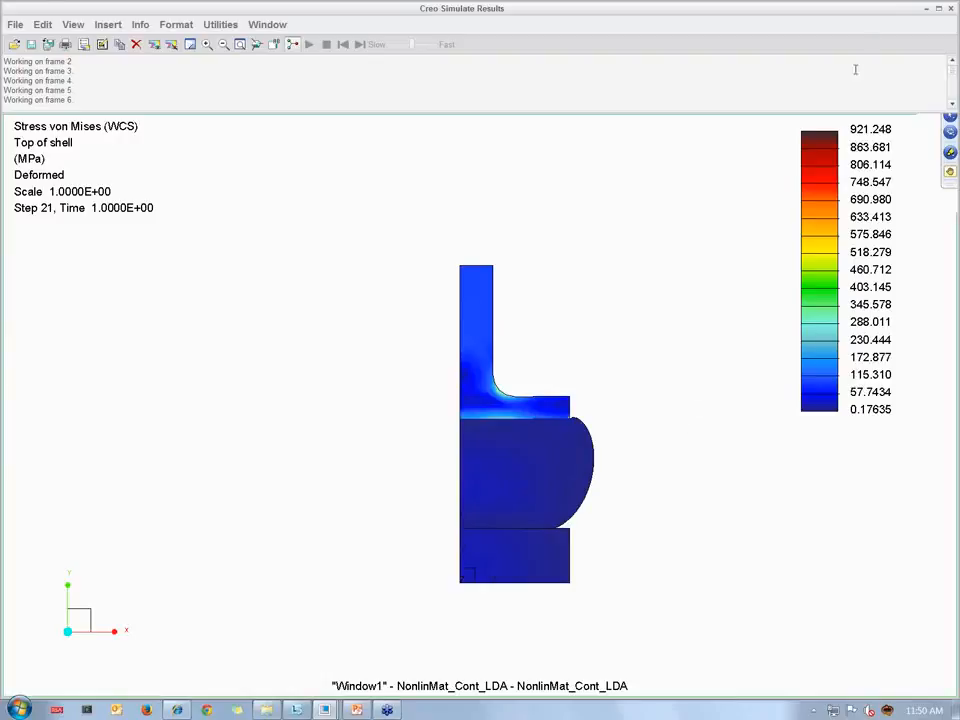
# Switch to Intro_Creo_Simulation.pptx in PowerPoint and start the slide show at slide 17, Creo Simulate Technology – Key Differentiators
pyautogui.click(927, 12)
pyautogui.click(356, 710)
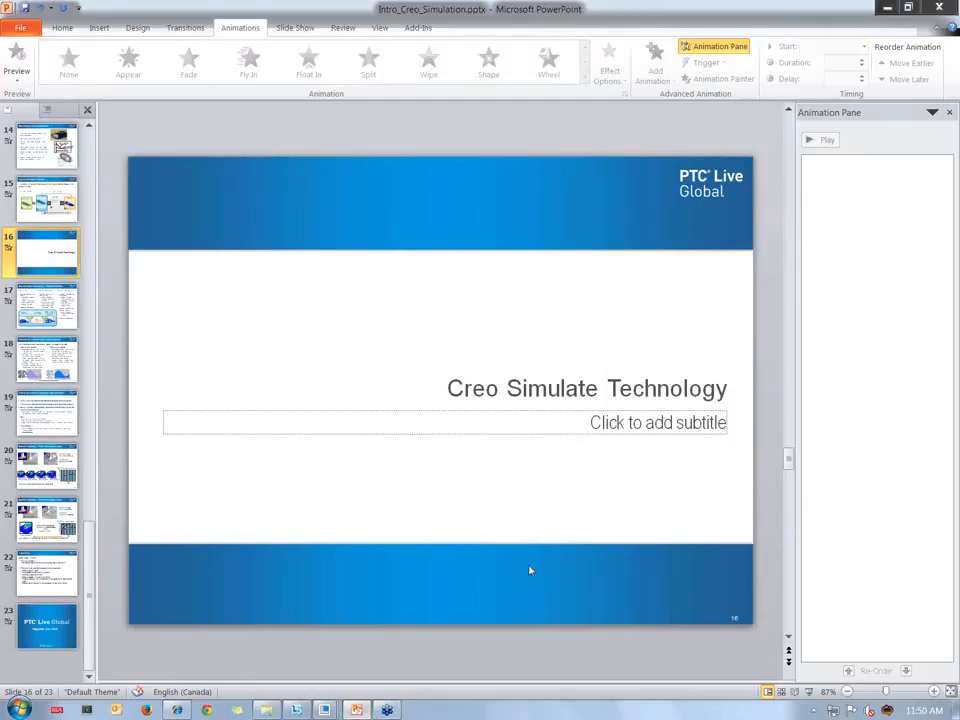
pyautogui.scroll(-1, 508, 544)
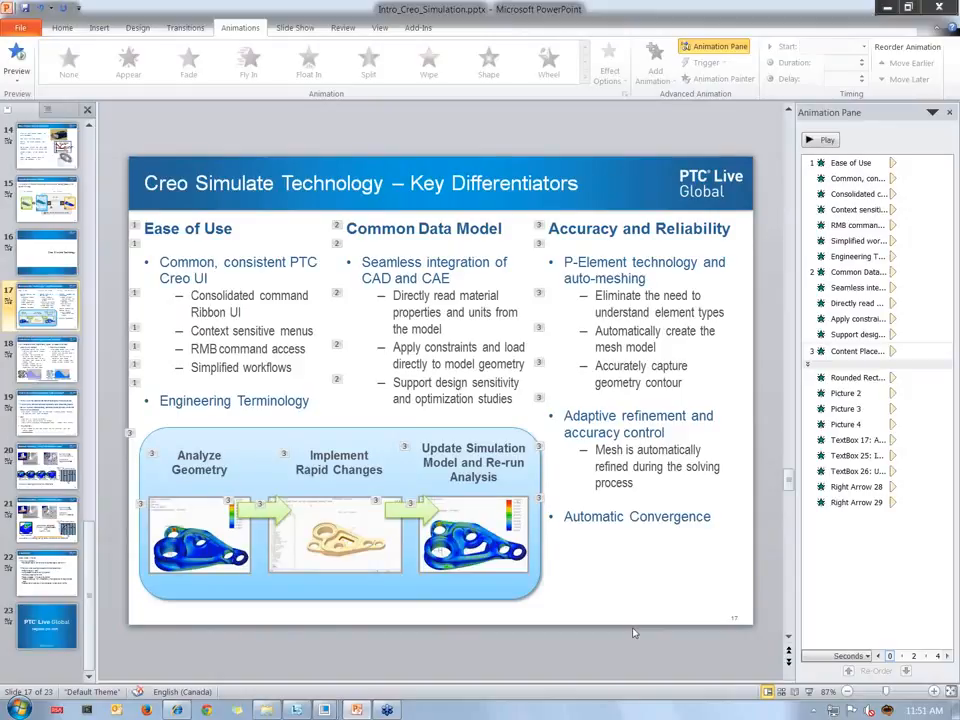
pyautogui.click(808, 691)
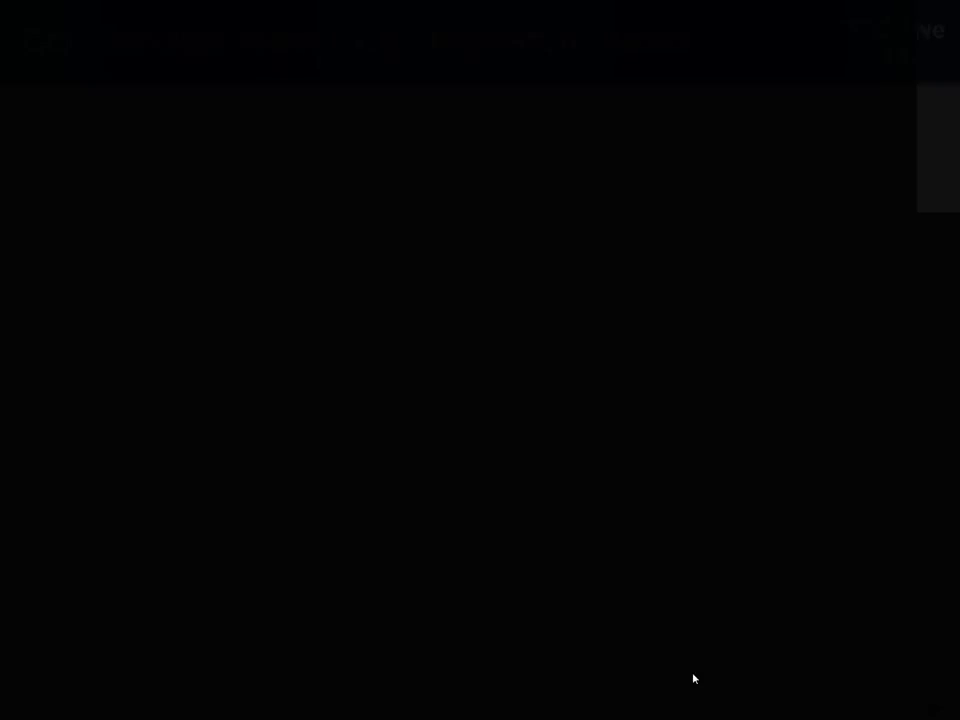